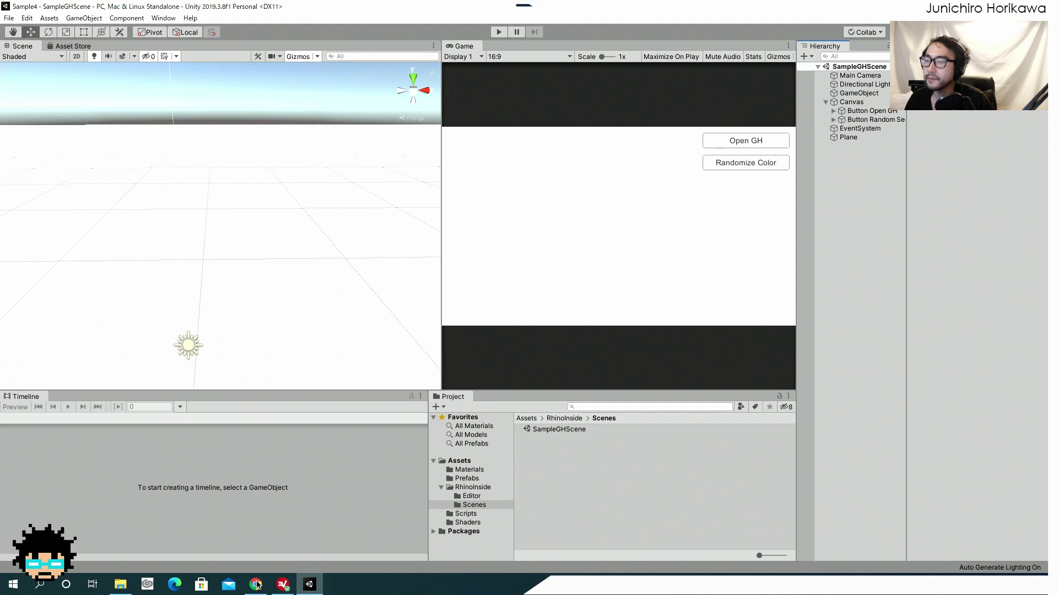
Bring the Chrome window showing the rhino.inside Unity folder on GitHub to the front.
mouse_move(257, 584)
left_click(264, 521)
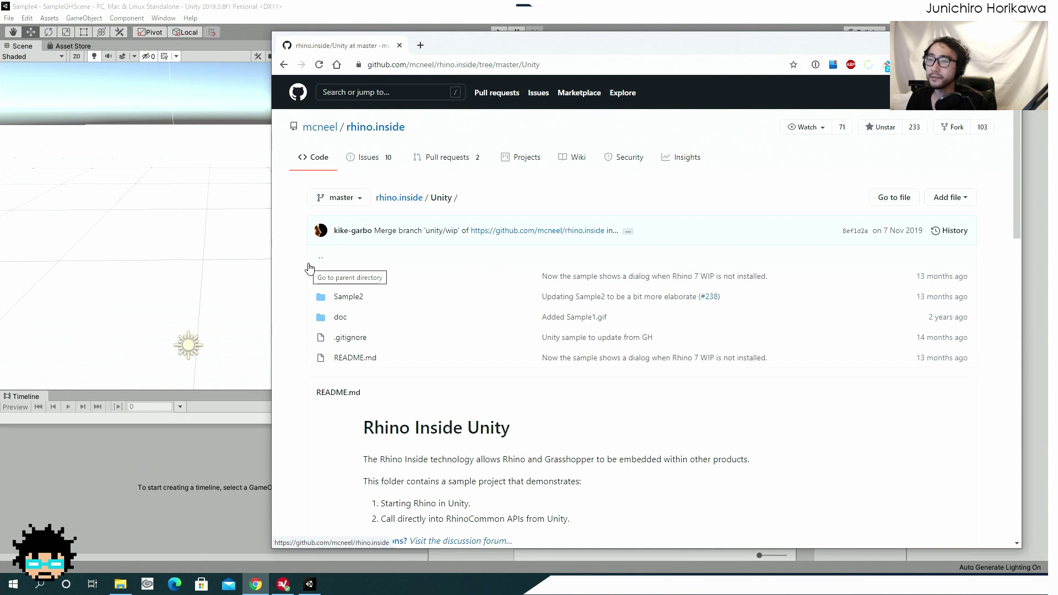
Return from the GitHub README to the Unity editor showing SampleGHScene.
left_click(221, 225)
Select the Canvas object in the Hierarchy to inspect its settings.
left_click(221, 212)
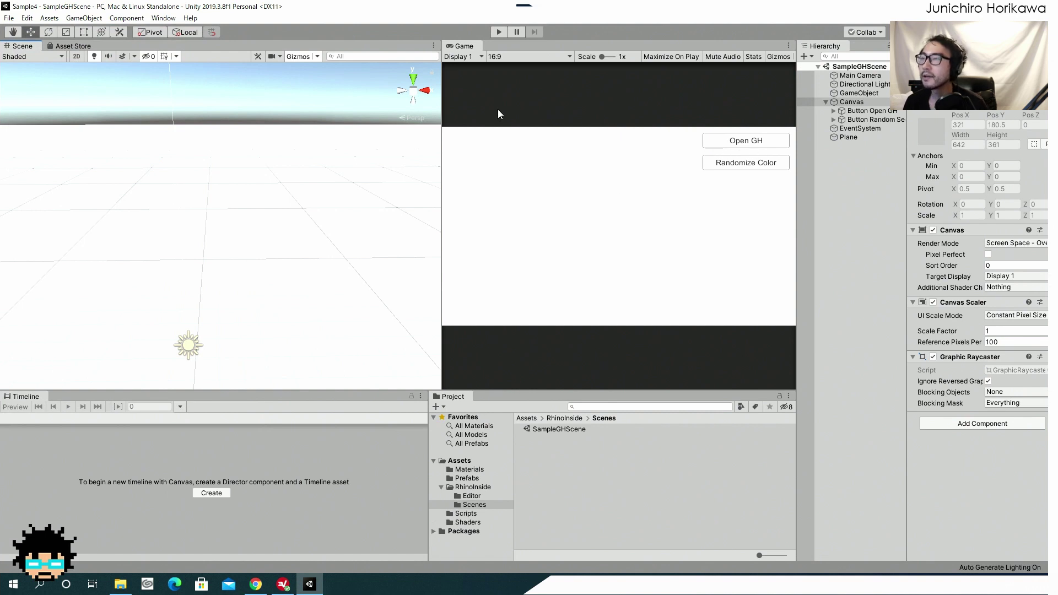
Play the sample scene, launch Grasshopper with Open GH, and move it aside.
left_click(499, 32)
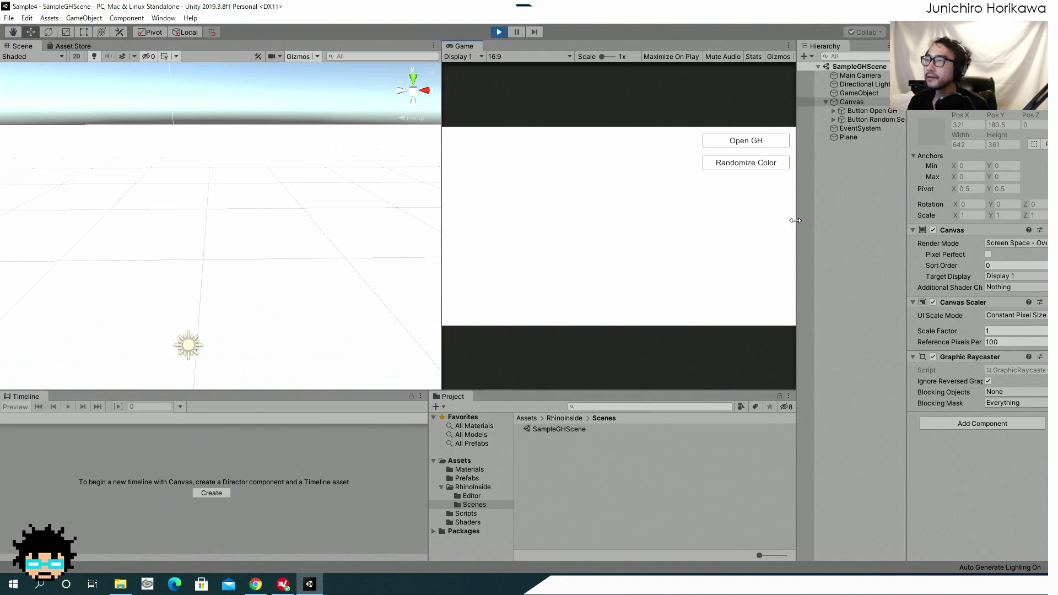
left_click(755, 147)
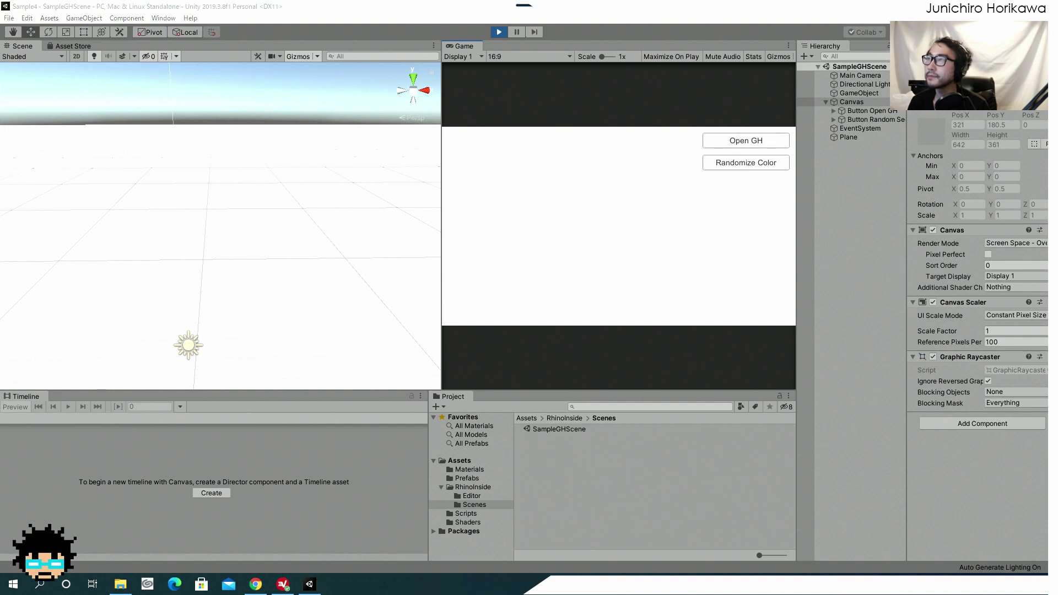
left_click_drag(623, 110, 734, 90)
Open the RhinoInsideUnity.gh definition from the Sample4 folder in Grasshopper.
left_click(585, 89)
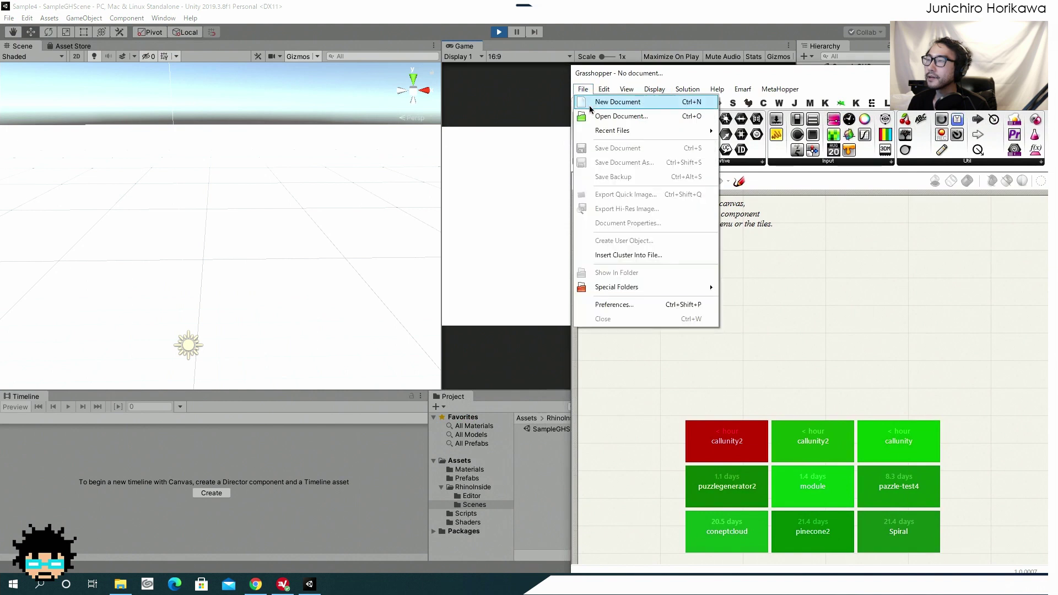
left_click(593, 116)
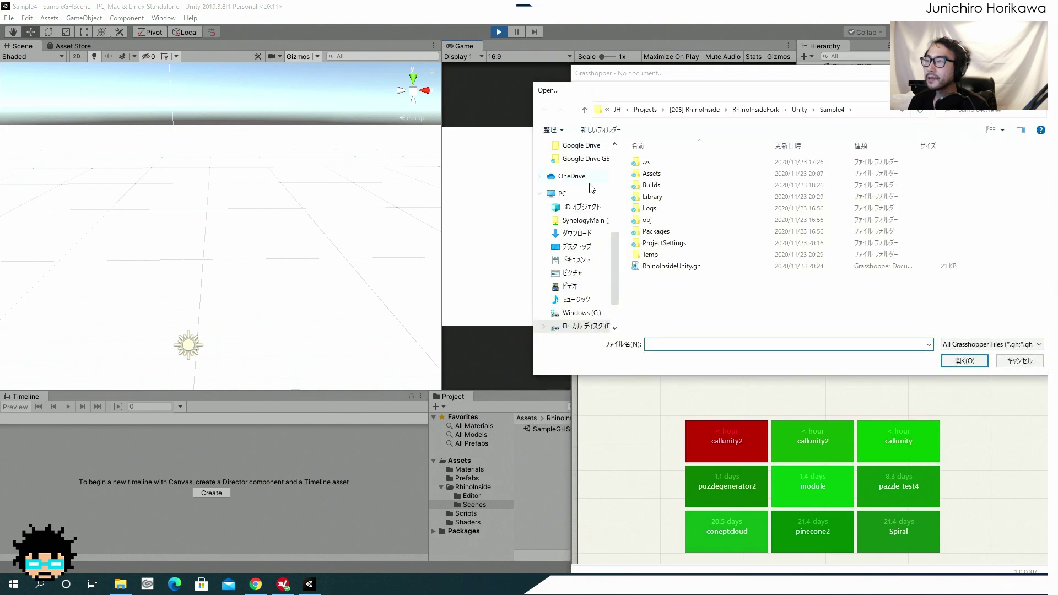
scroll(590, 192, "down", 2)
scroll(582, 248, "down", 2)
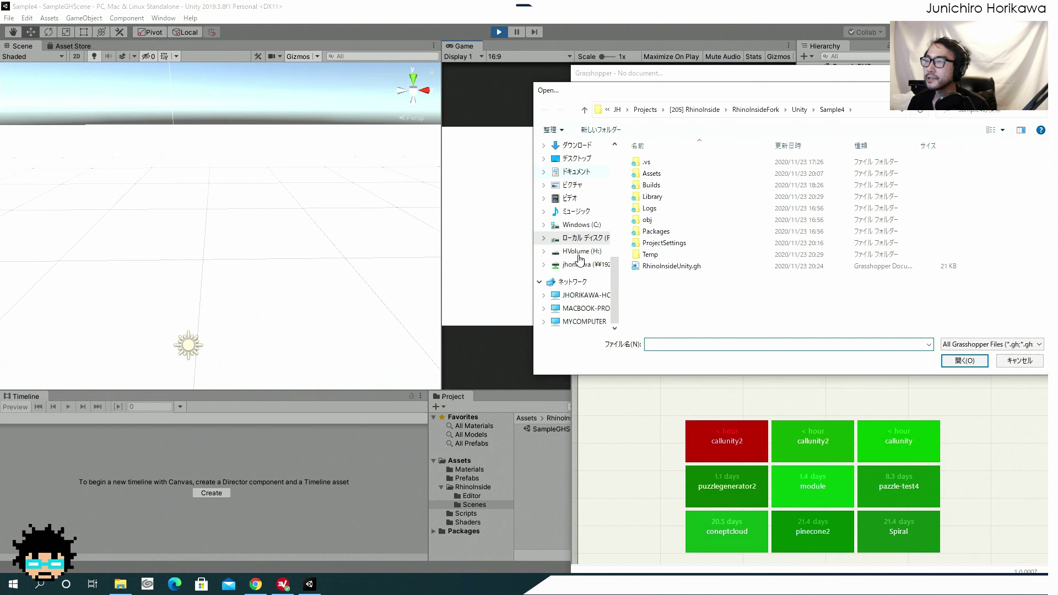
scroll(580, 259, "up", 2)
scroll(580, 259, "up", 4)
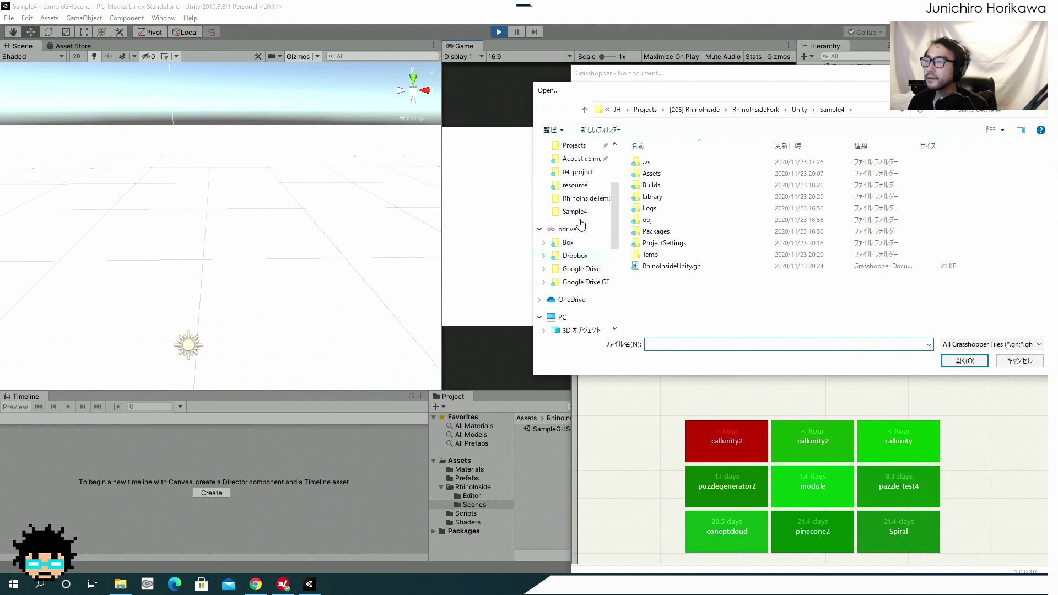
left_click(576, 212)
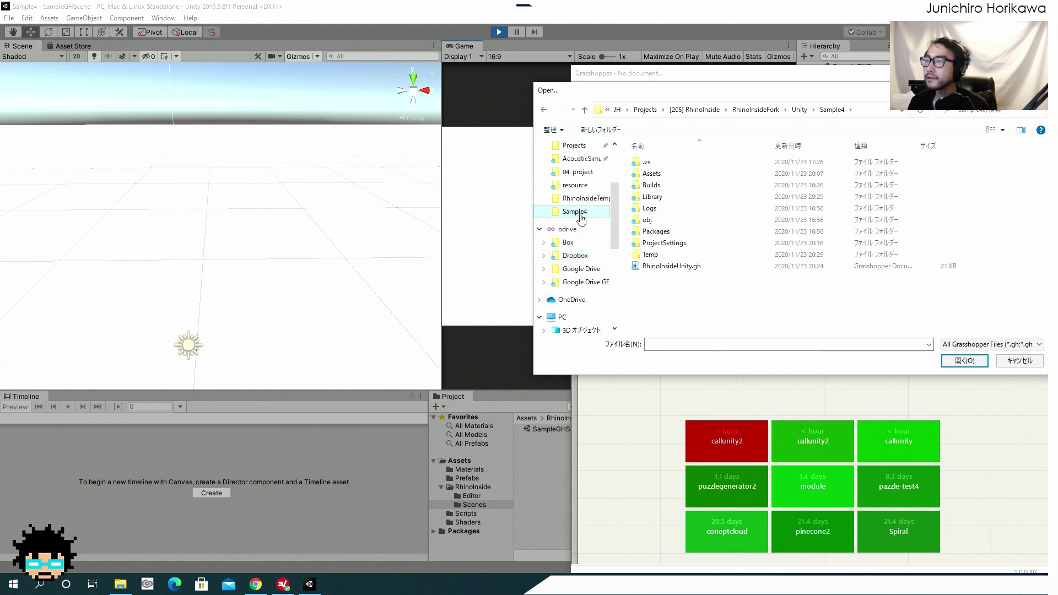
left_click(656, 268)
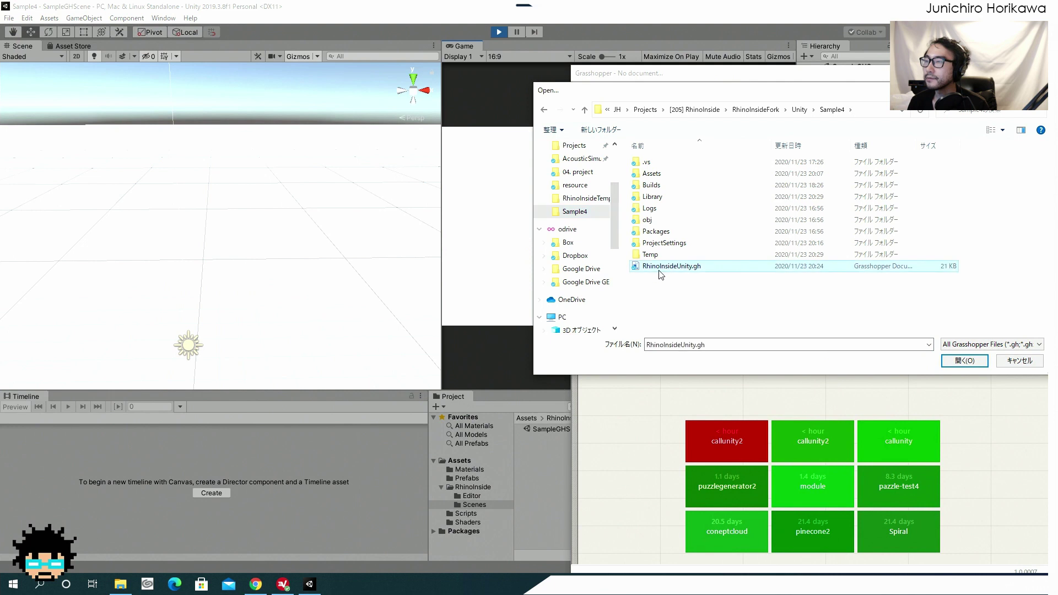
left_click(966, 362)
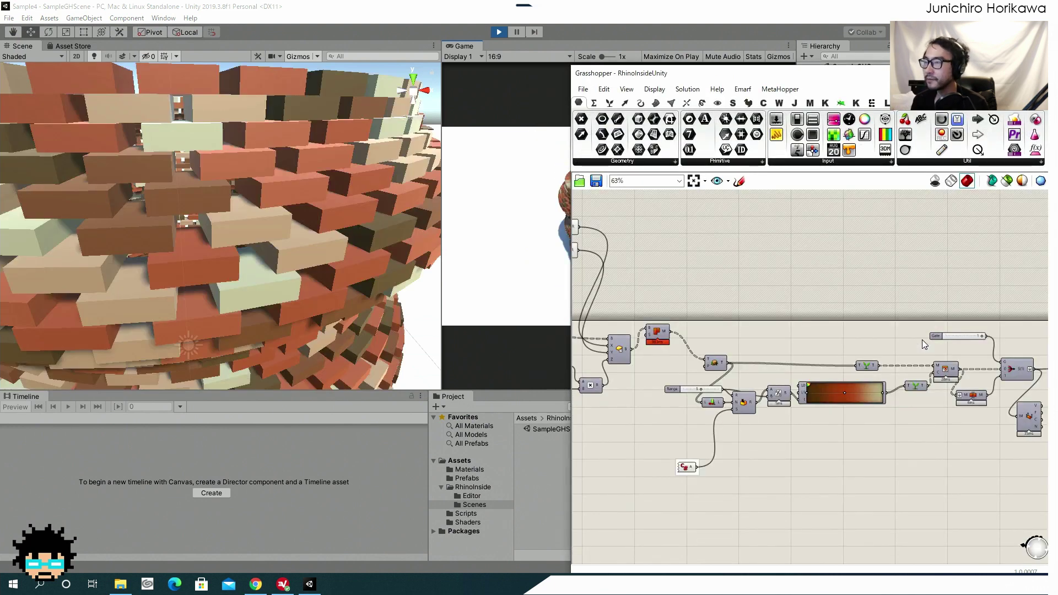
Drag Factor to 6.9 and Steps to 45, watching Unity's brick tower reshape.
scroll(730, 263, "down", 5)
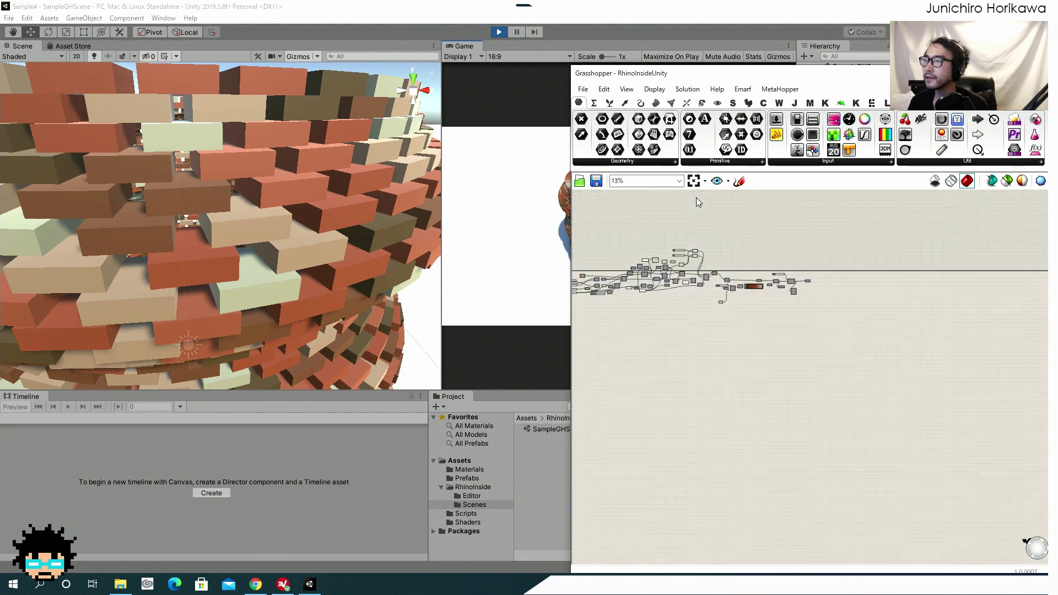
left_click_drag(656, 73, 832, 87)
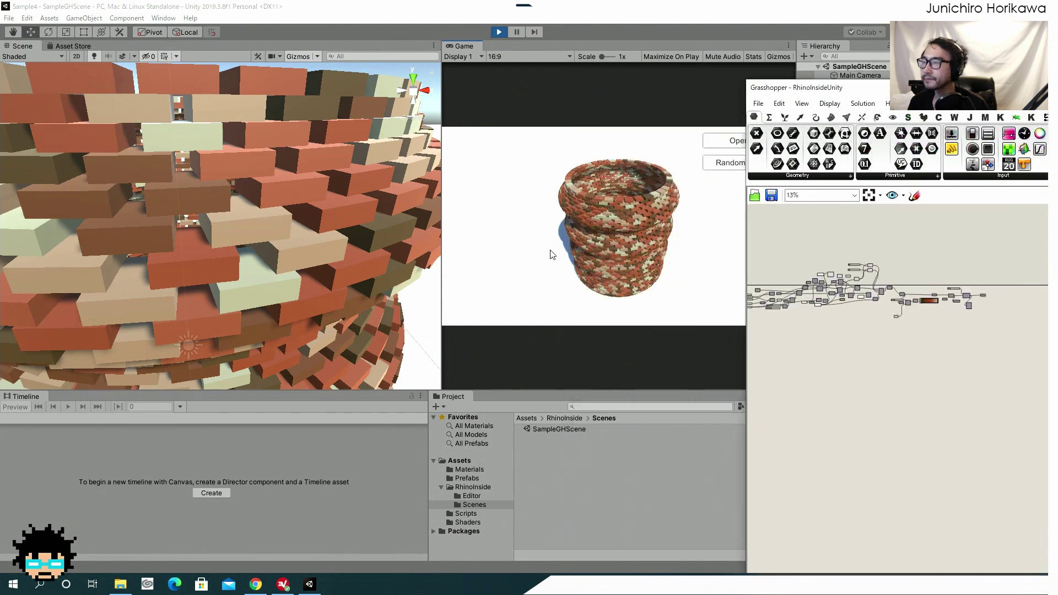
left_click(323, 218)
mouse_move(271, 219)
left_mouse_down("alt")
mouse_move(216, 230)
mouse_move(242, 178)
mouse_move(273, 211)
left_mouse_up("alt")
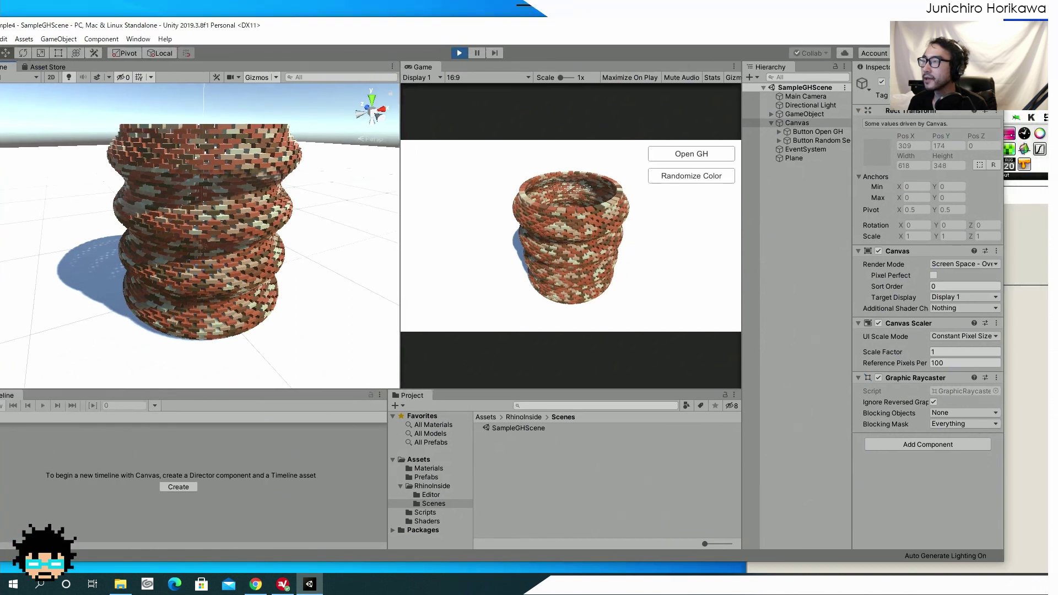
scroll(861, 323, "up", 10)
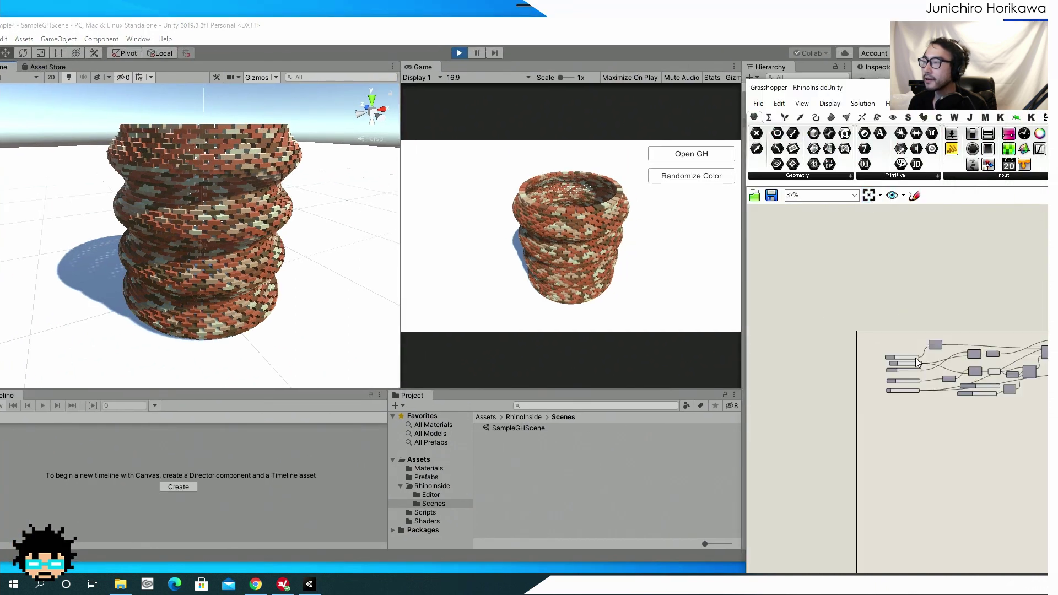
scroll(843, 331, "up", 5)
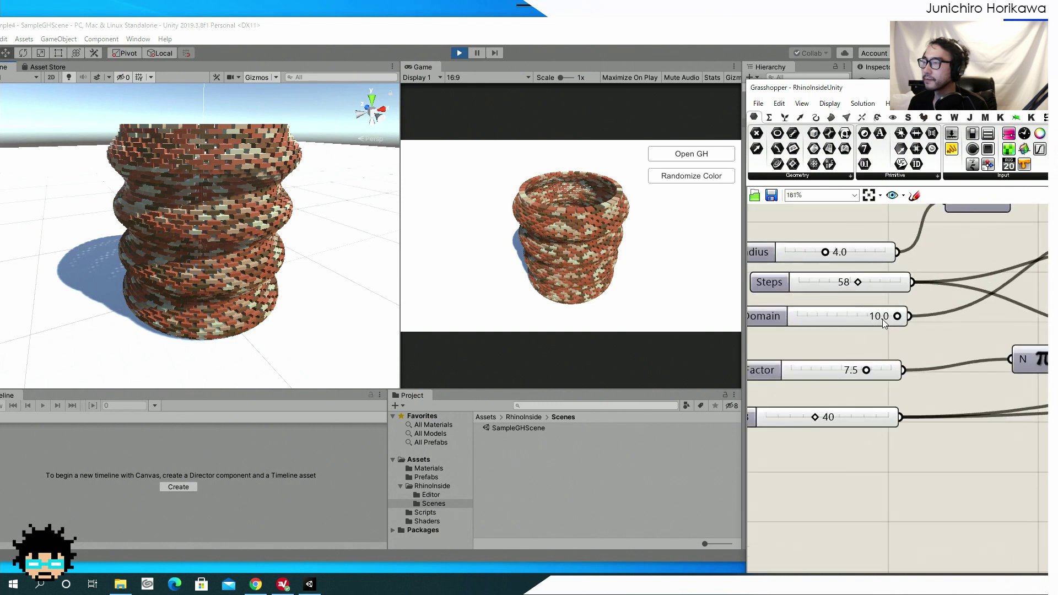
left_click_drag(867, 370, 826, 373)
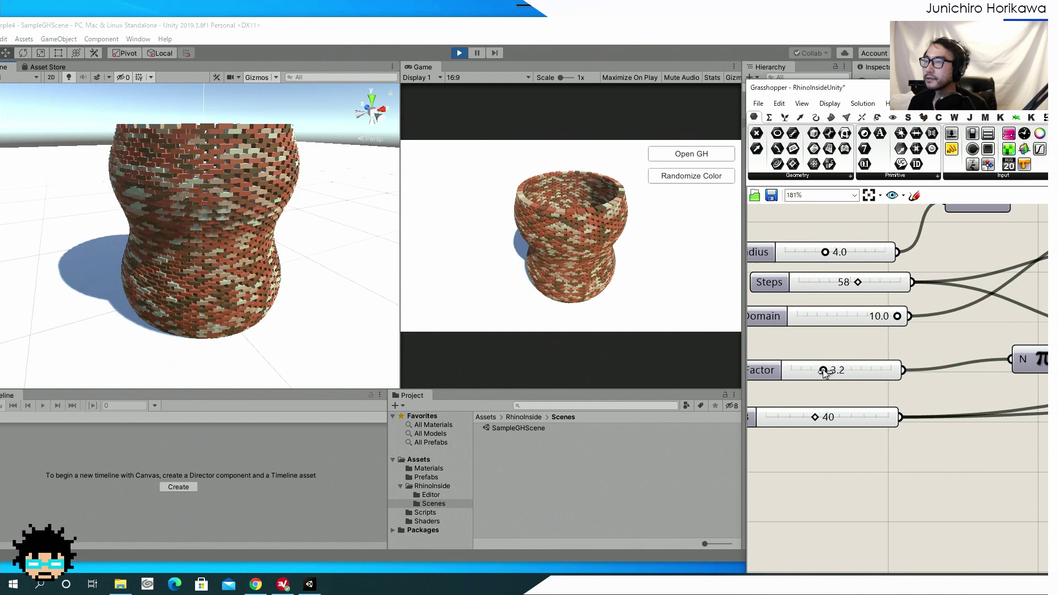
left_click_drag(858, 370, 861, 369)
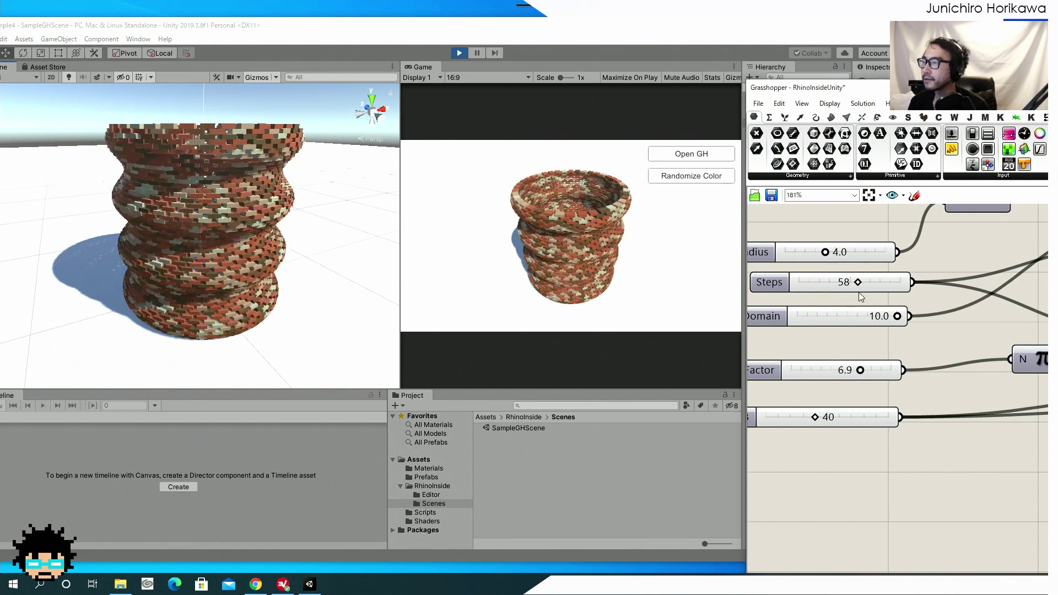
mouse_move(861, 285)
left_mouse_down()
mouse_move(880, 285)
mouse_move(849, 287)
left_mouse_up()
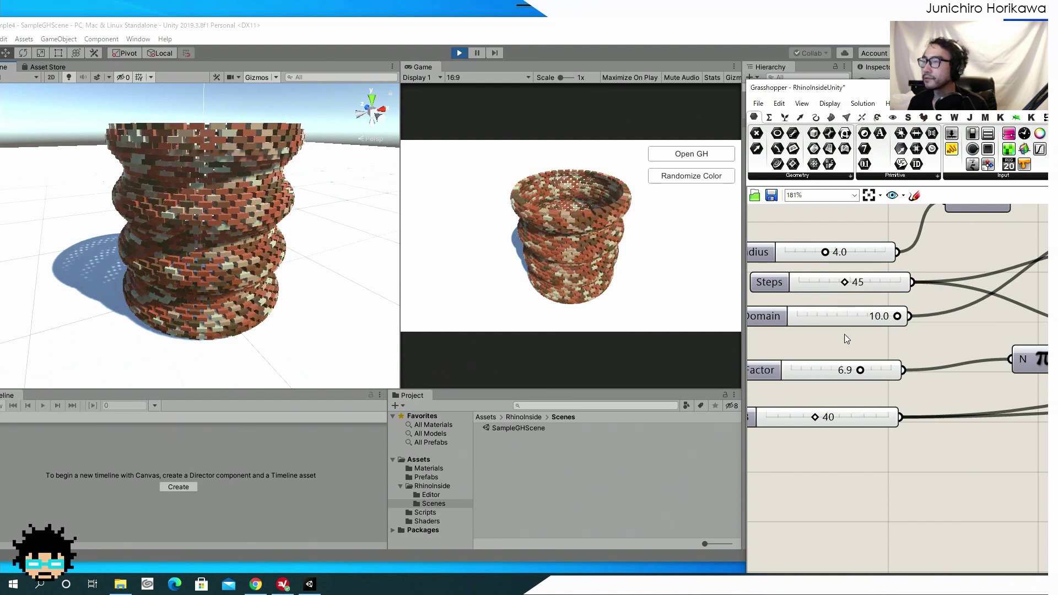
scroll(835, 338, "down", 5)
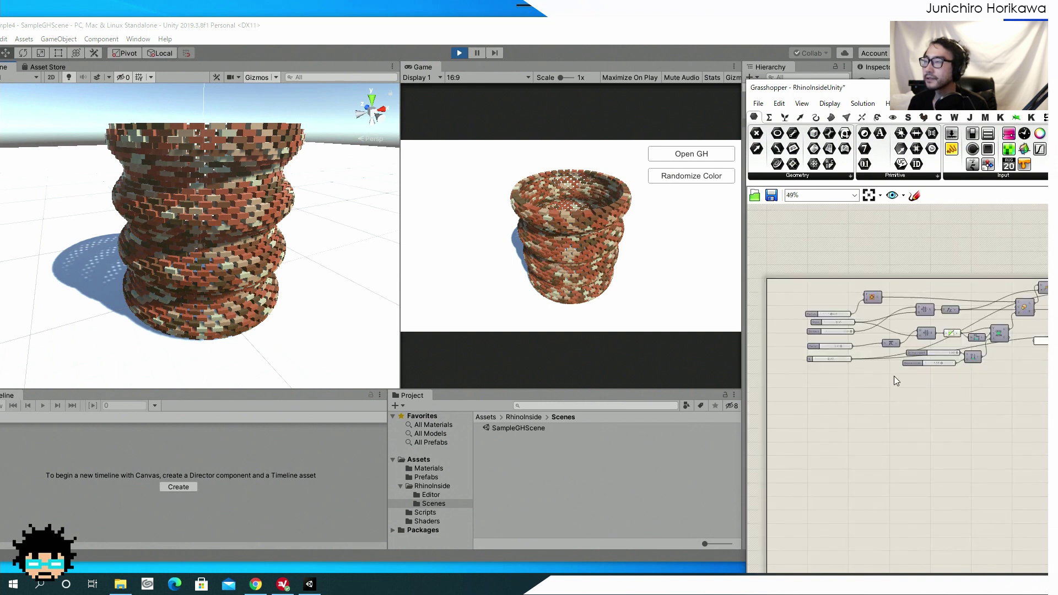
scroll(832, 385, "down", 3)
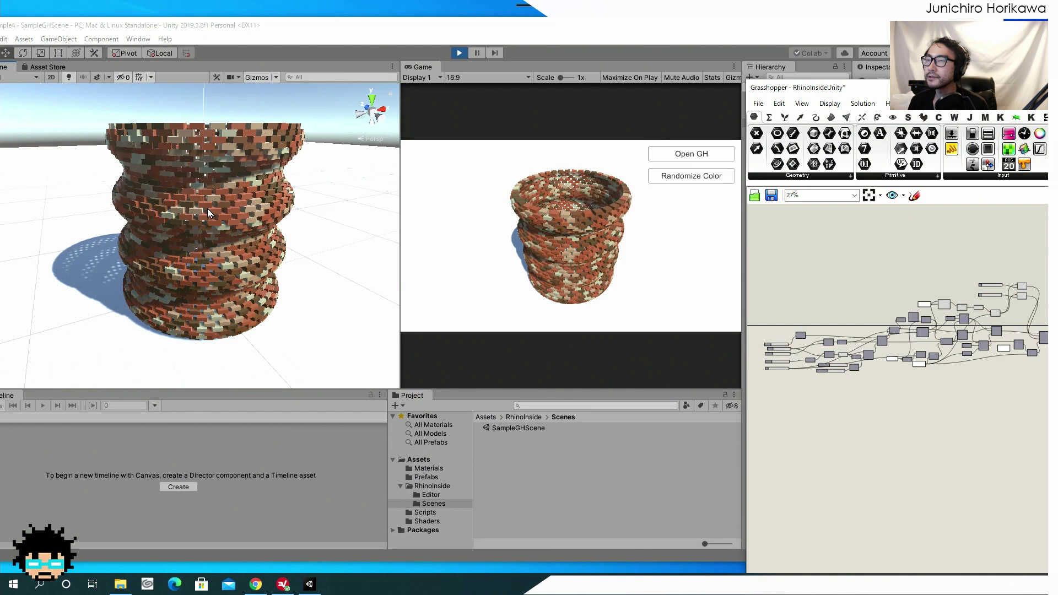
scroll(208, 208, "up", 6)
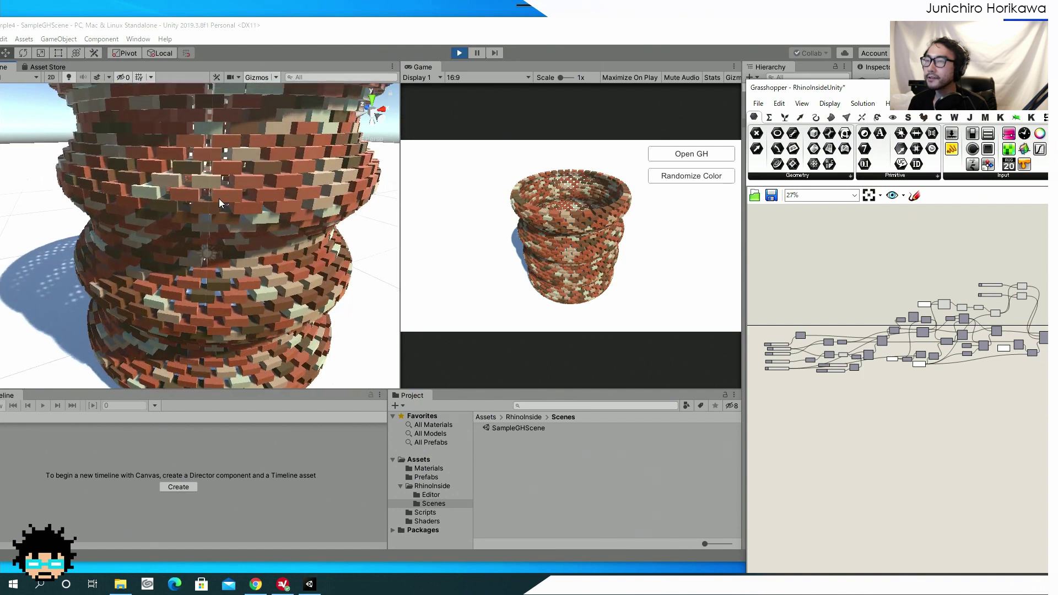
left_click(220, 203)
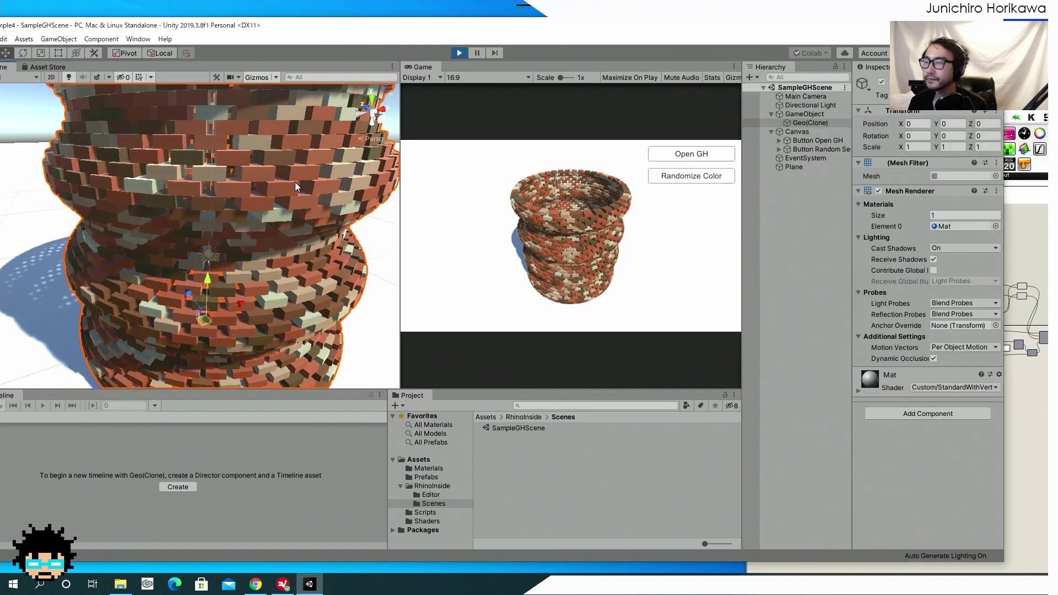
left_click_drag(296, 182, 217, 196, "alt")
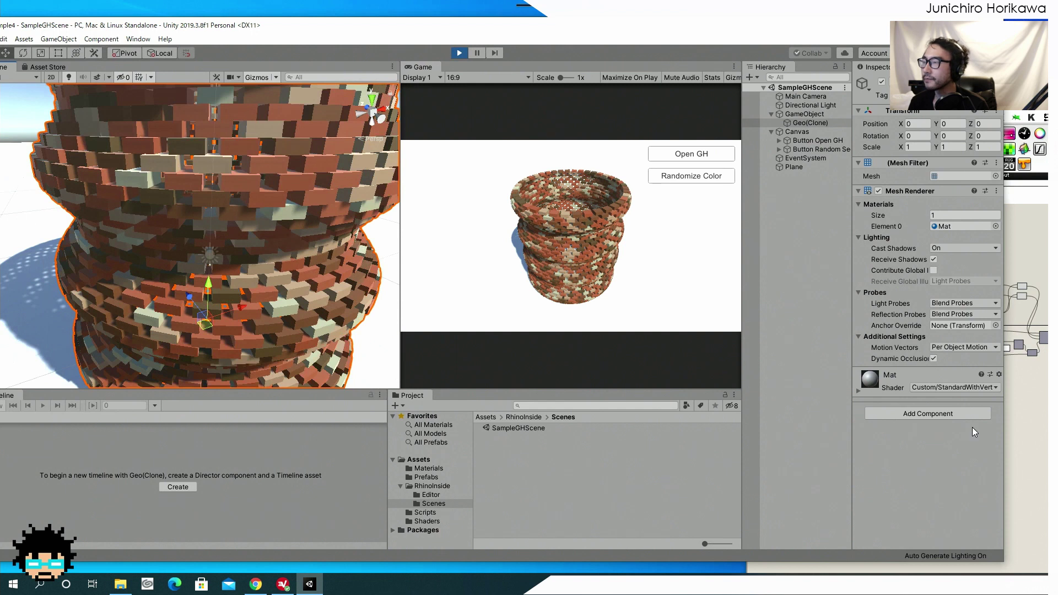
left_click(1026, 421)
scroll(856, 409, "up", 3)
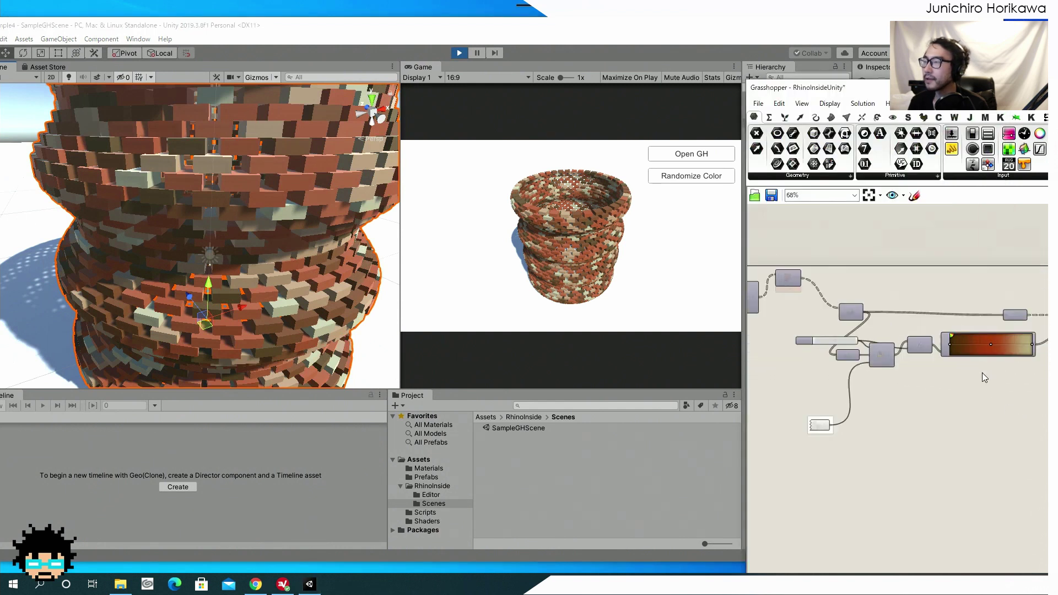
right_click_drag(984, 377, 839, 402)
scroll(842, 385, "up", 2)
scroll(832, 335, "up", 2)
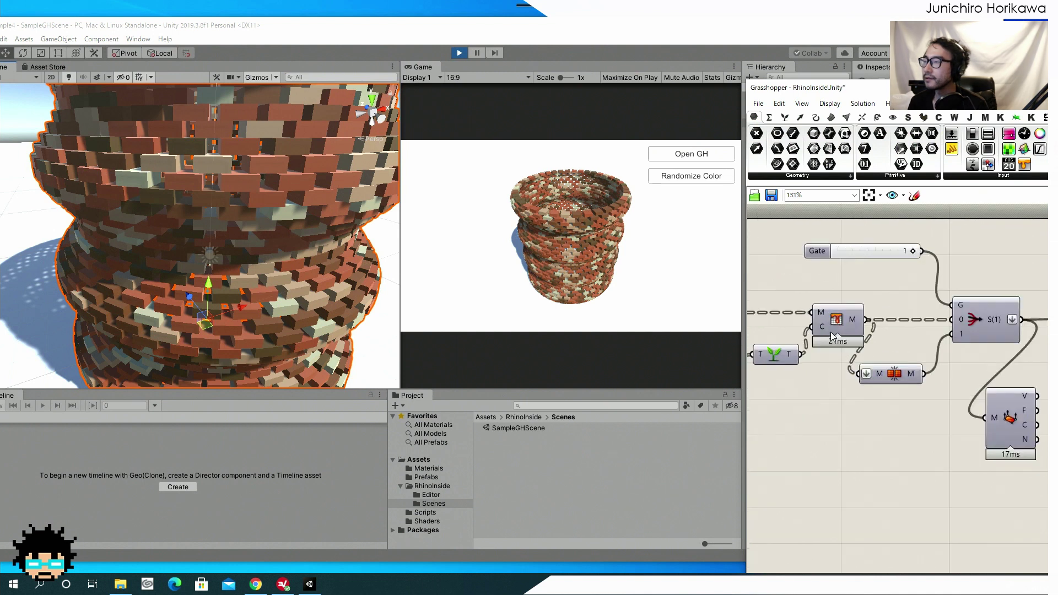
left_click_drag(832, 335, 829, 336)
mouse_move(847, 326)
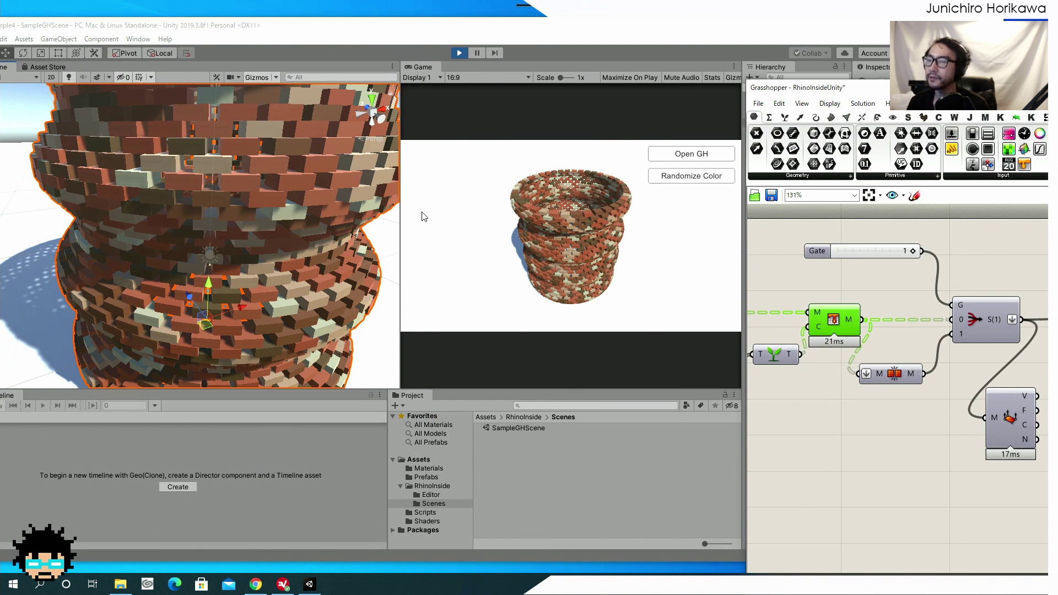
Open Unity's Shaders folder, then check Deconstruct Mesh's V output lists 44160 vertices.
left_click(426, 522)
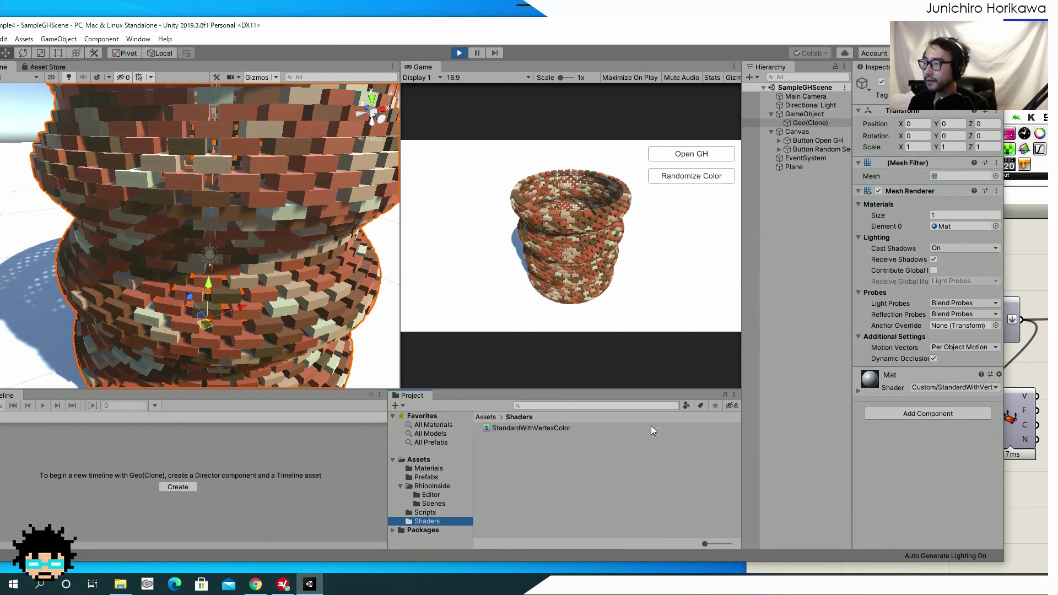
left_click(1046, 488)
scroll(980, 493, "down", 3)
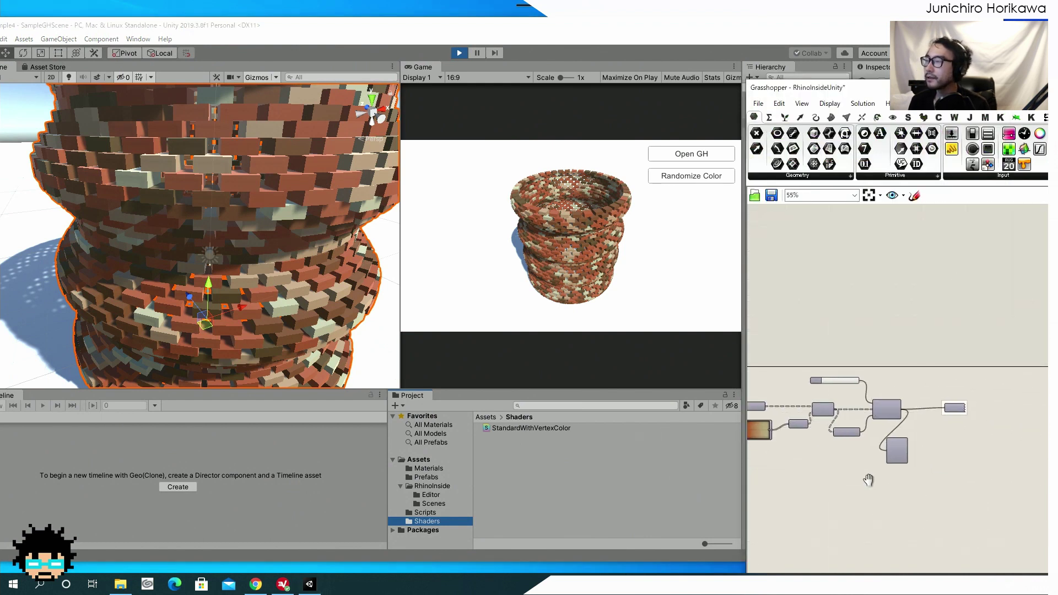
scroll(851, 479, "up", 4)
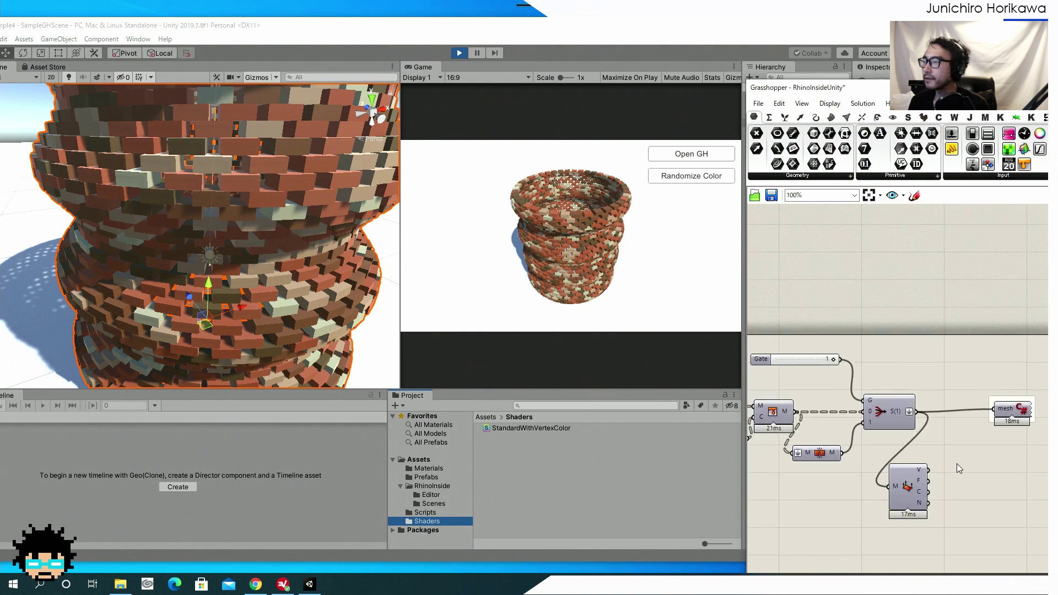
scroll(931, 478, "up", 5)
mouse_move(904, 462)
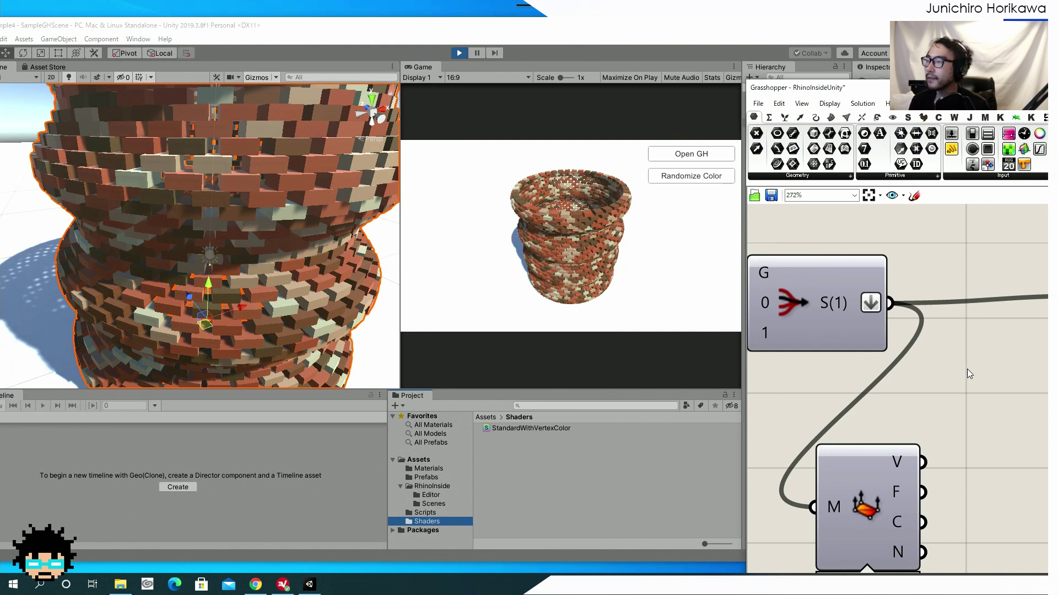
Raise Steps to 92 and B from 40 to 72 for a denser brick vessel.
scroll(967, 370, "down", 10)
scroll(832, 415, "up", 3)
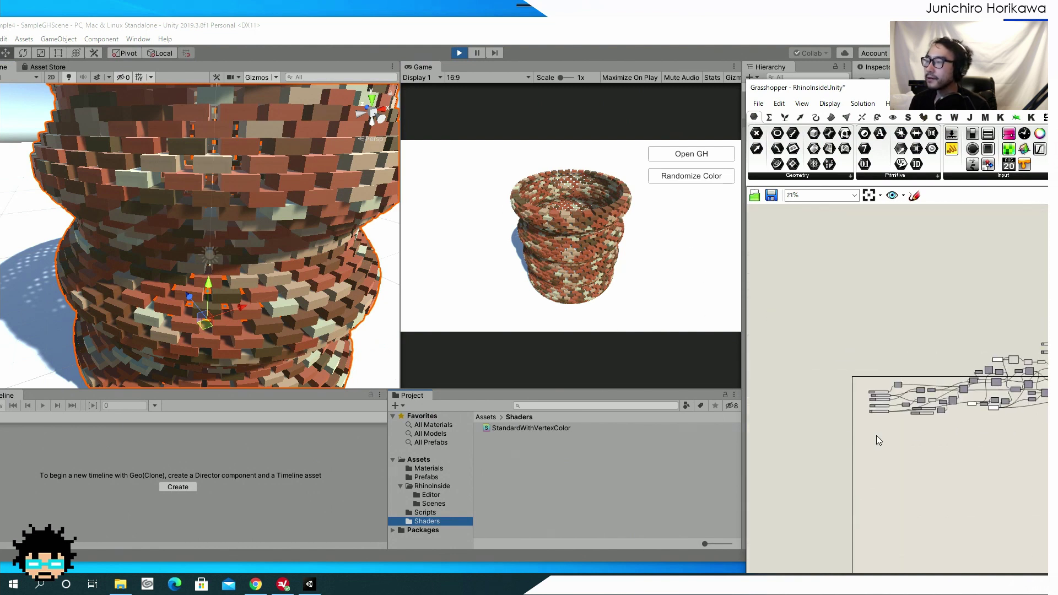
scroll(963, 414, "up", 3)
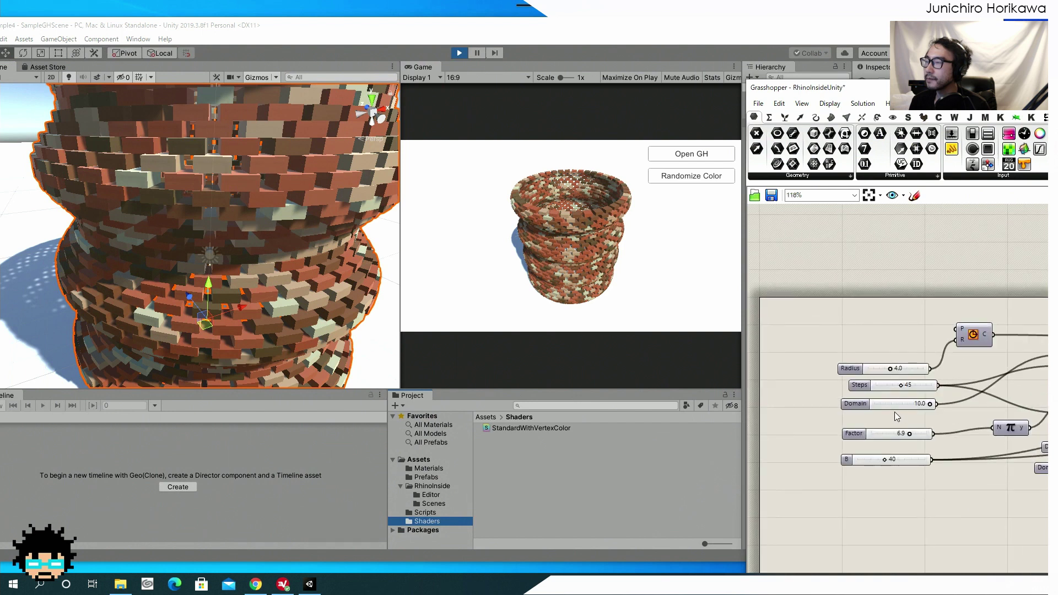
scroll(895, 412, "up", 3)
left_click_drag(873, 368, 947, 364)
right_click_drag(971, 426, 932, 336)
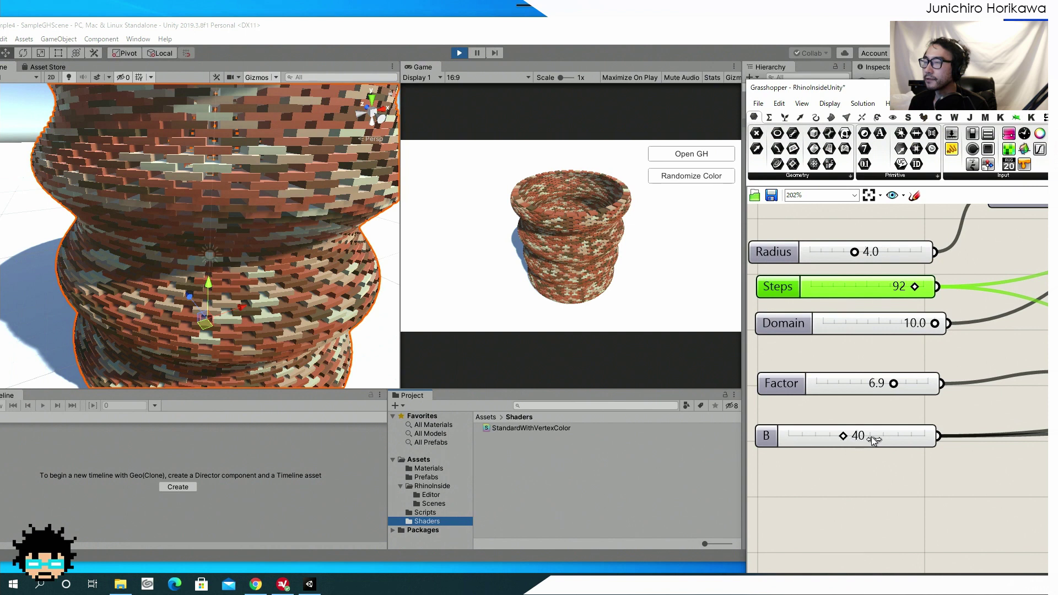
left_click_drag(871, 437, 887, 436)
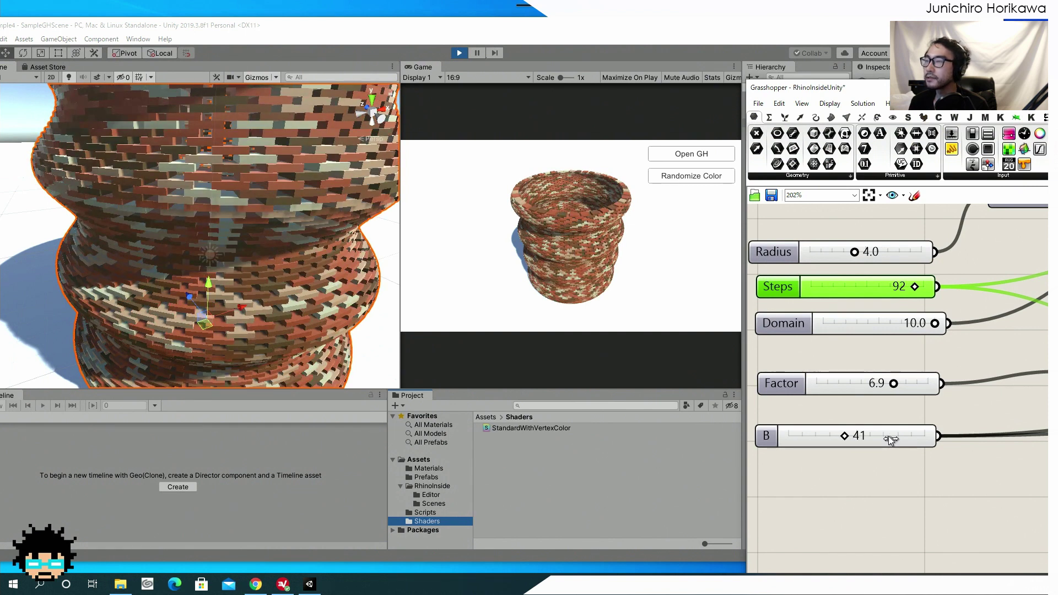
left_click_drag(845, 436, 887, 435)
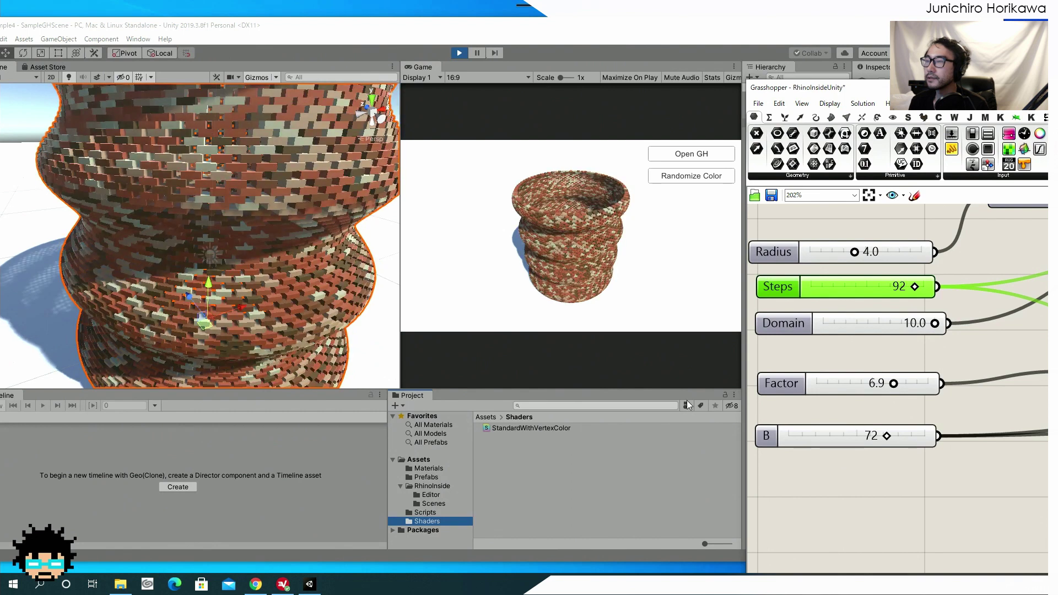
left_click(276, 257)
Frame the regenerated brick tower in Unity's Scene view with F.
key("f")
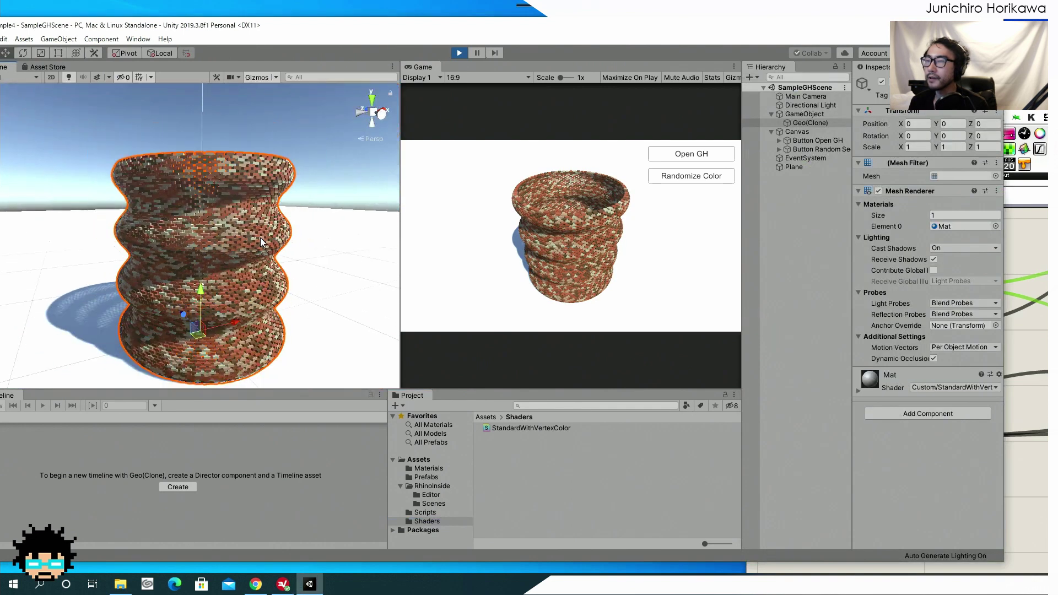
scroll(260, 237, "up", 8)
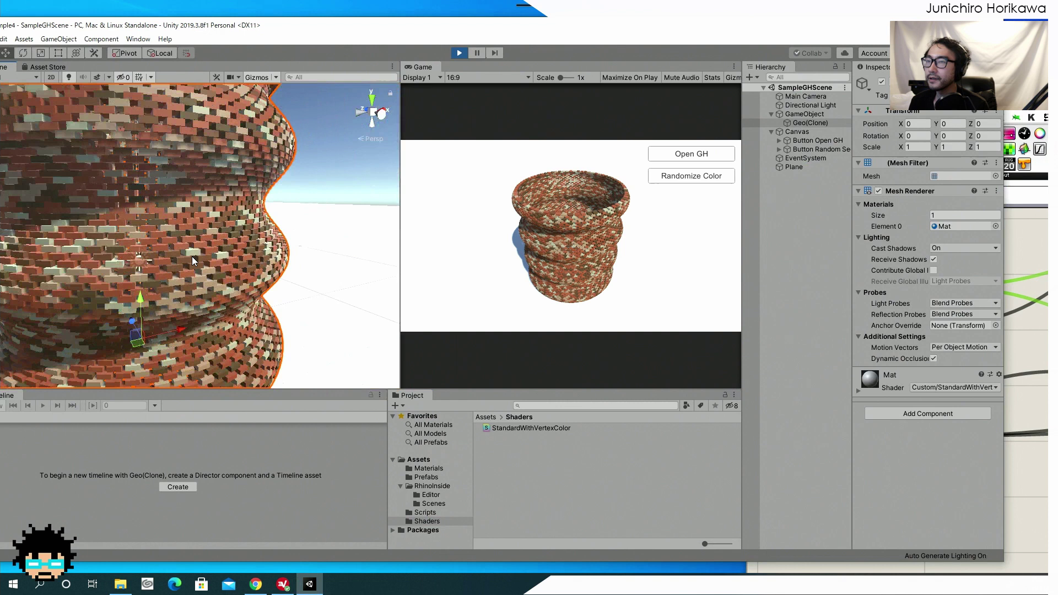
scroll(192, 257, "down", 1)
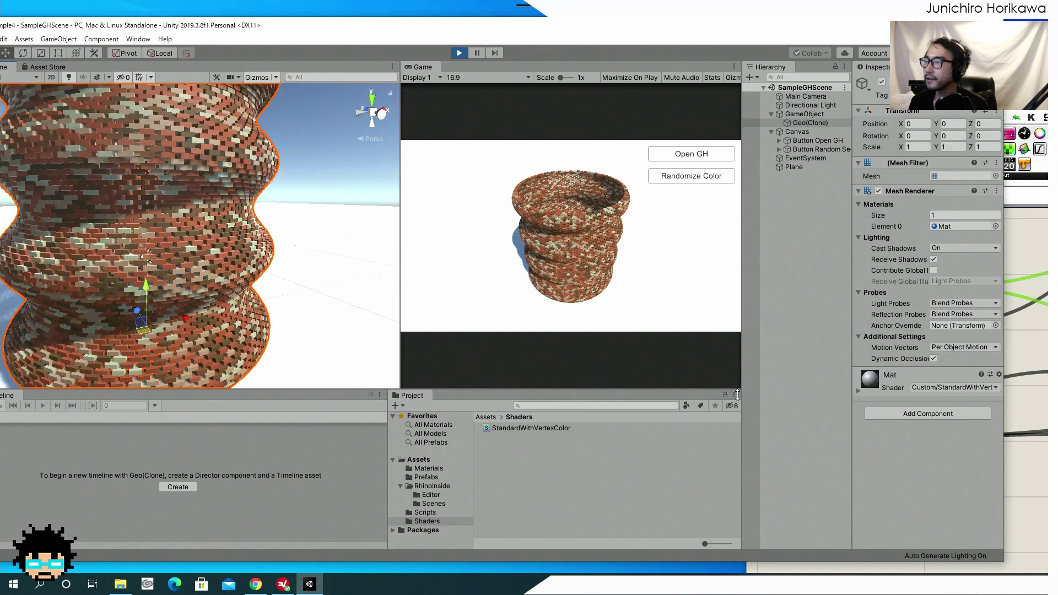
Check that Deconstruct Mesh's vertex list now holds 160704 values in Grasshopper.
left_click(1022, 487)
scroll(891, 485, "down", 3)
scroll(919, 510, "up", 2)
scroll(927, 499, "up", 5)
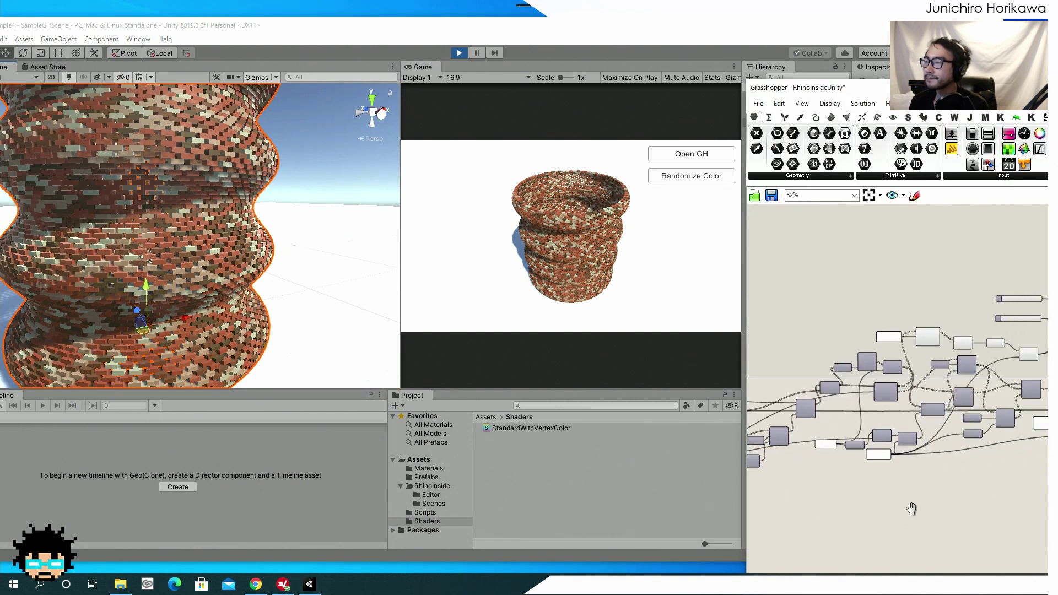
scroll(911, 469, "up", 5)
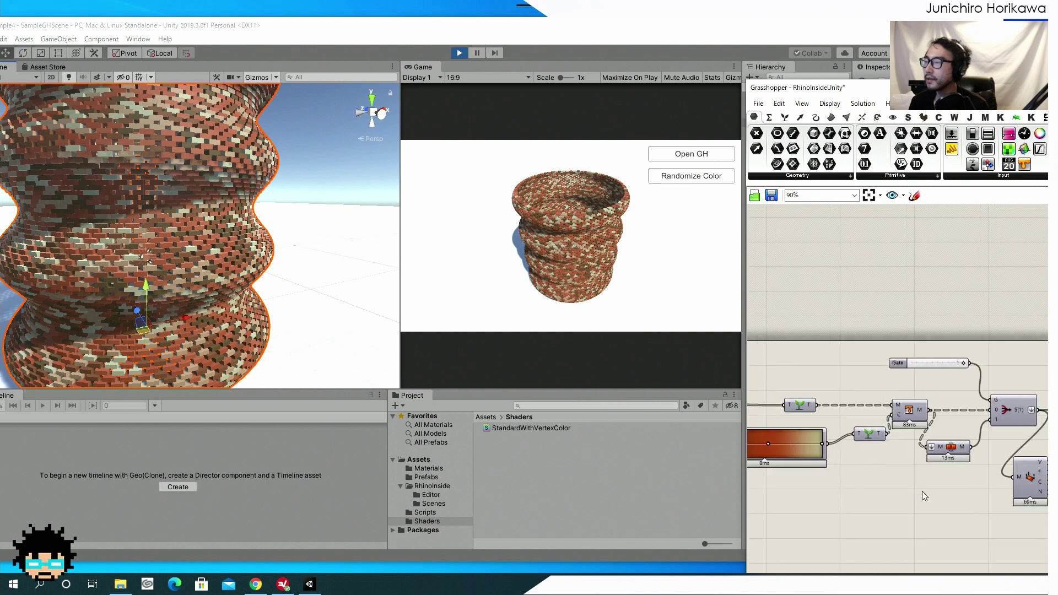
scroll(855, 436, "up", 1)
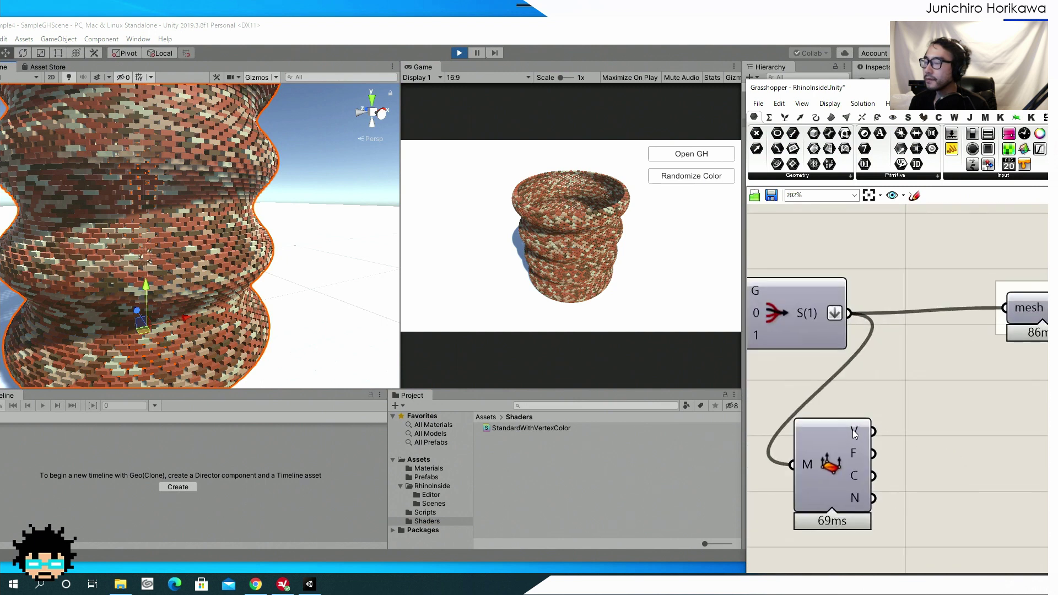
mouse_move(854, 434)
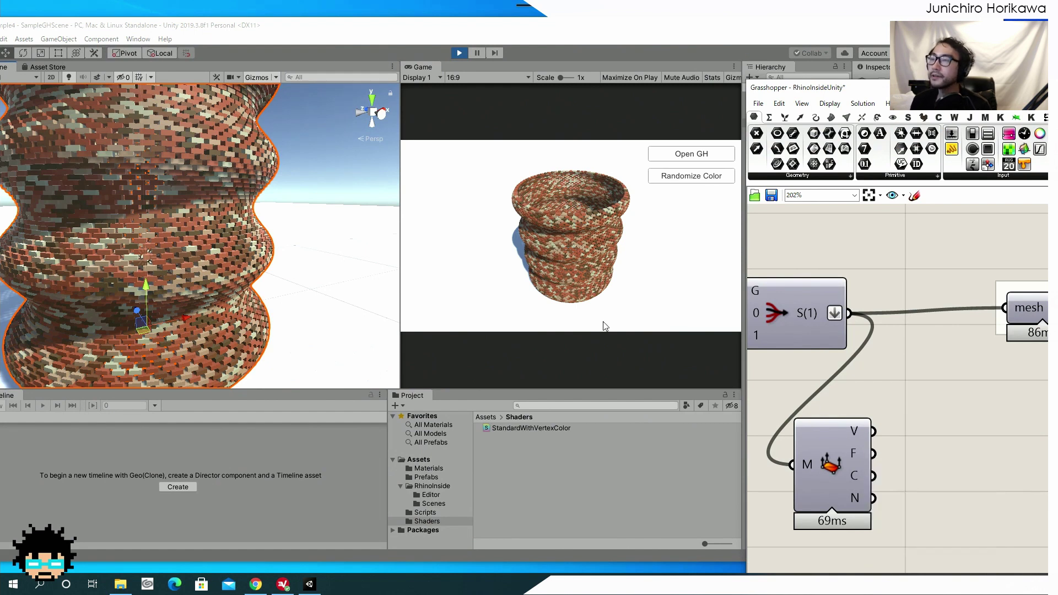
scroll(215, 199, "down", 2)
scroll(199, 187, "down", 2)
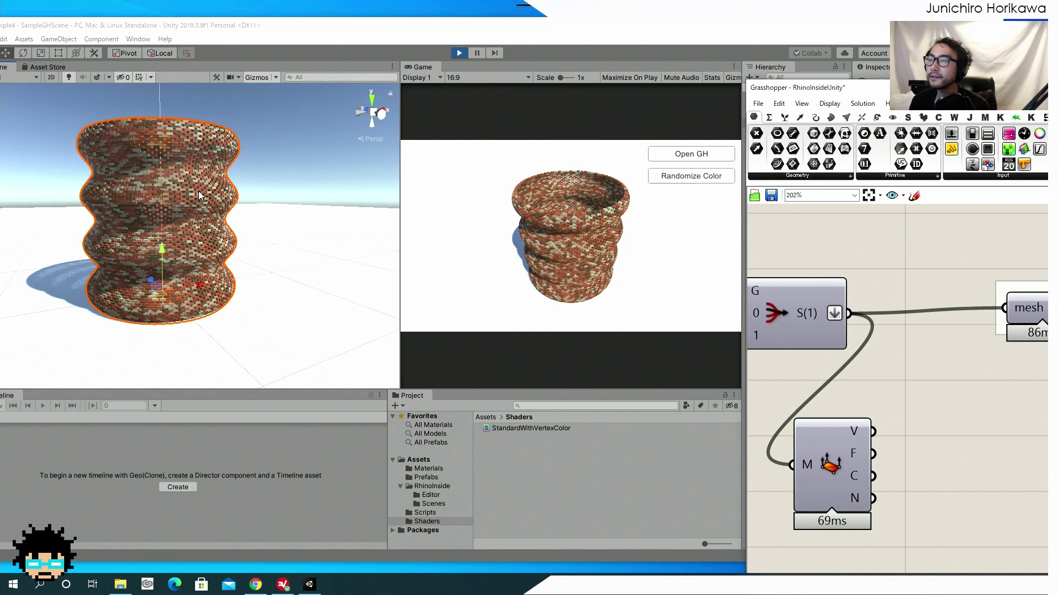
Orbit to view the tower from above, then undo a test move to keep it at origin.
left_click_drag(803, 88, 834, 207)
left_click(219, 169)
left_click_drag(226, 207, 236, 270, "alt")
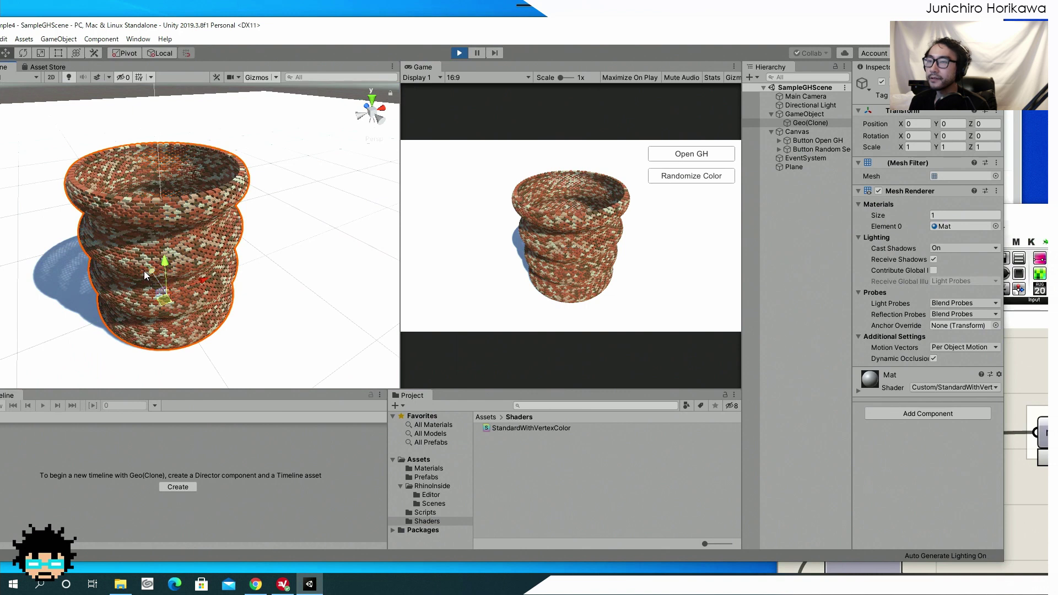
left_click_drag(156, 292, 194, 313)
key("ctrl+z")
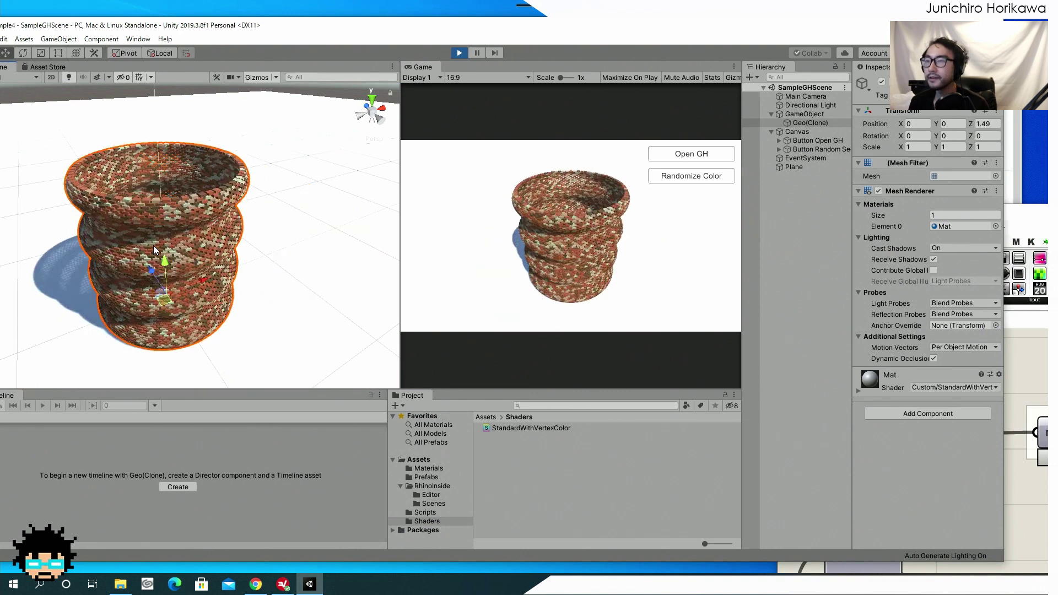
Switch Gate from 1 to 0 and confirm Stream Gate S(0) outputs 6696 brick meshes.
left_click(1016, 362)
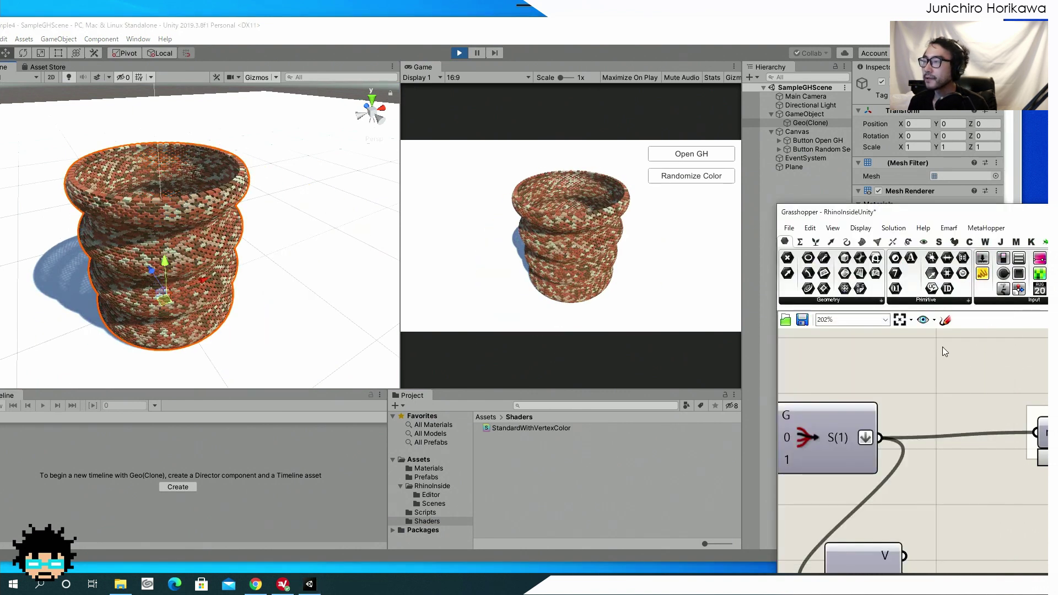
scroll(942, 347, "down", 6)
right_click_drag(978, 370, 978, 396)
scroll(954, 390, "up", 4)
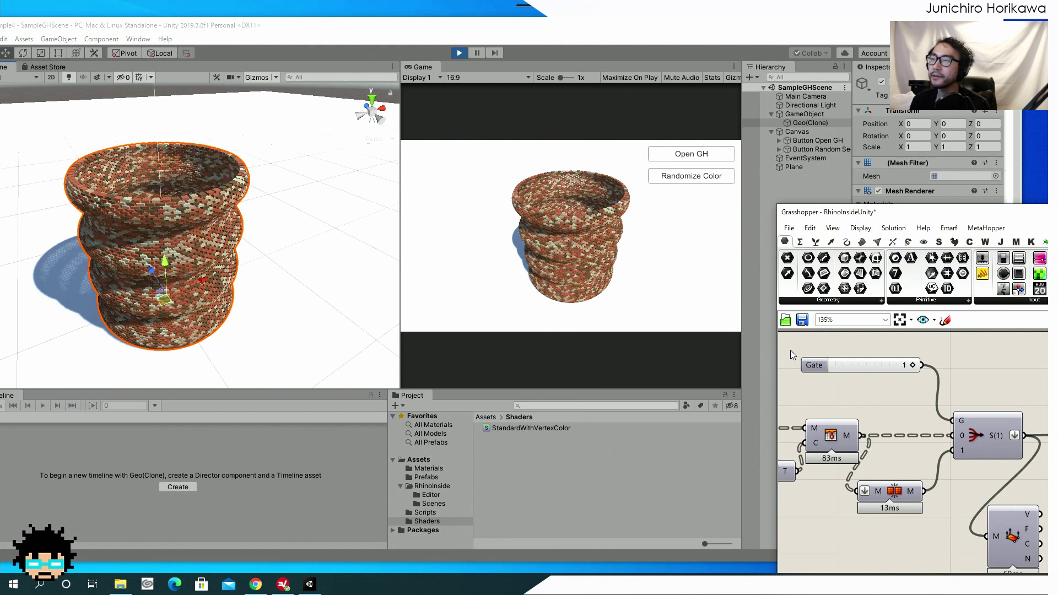
right_click_drag(894, 398, 867, 374)
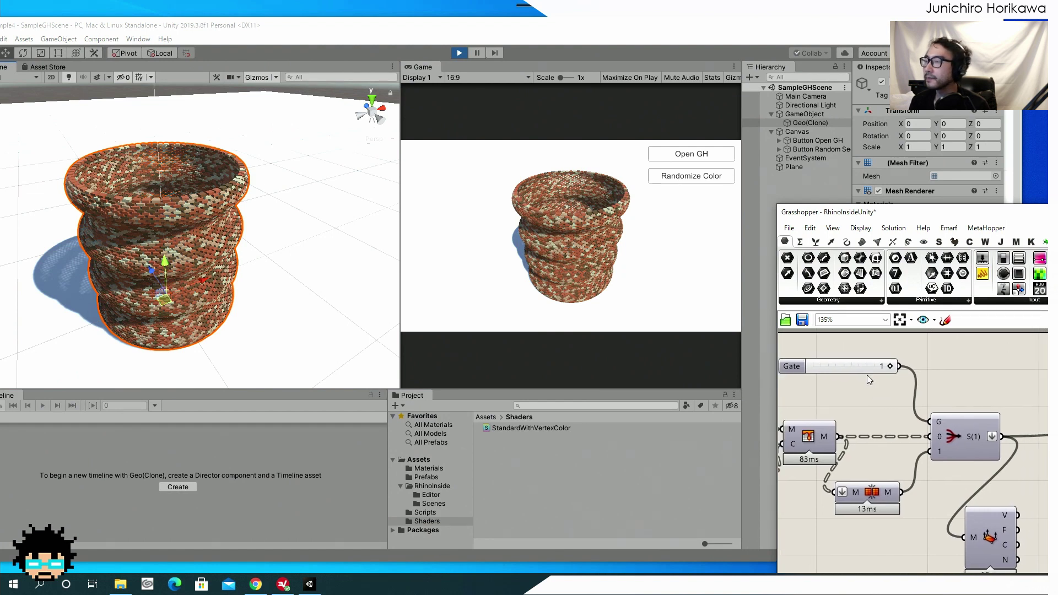
mouse_move(865, 368)
left_mouse_down()
mouse_move(878, 374)
mouse_move(822, 366)
left_mouse_up()
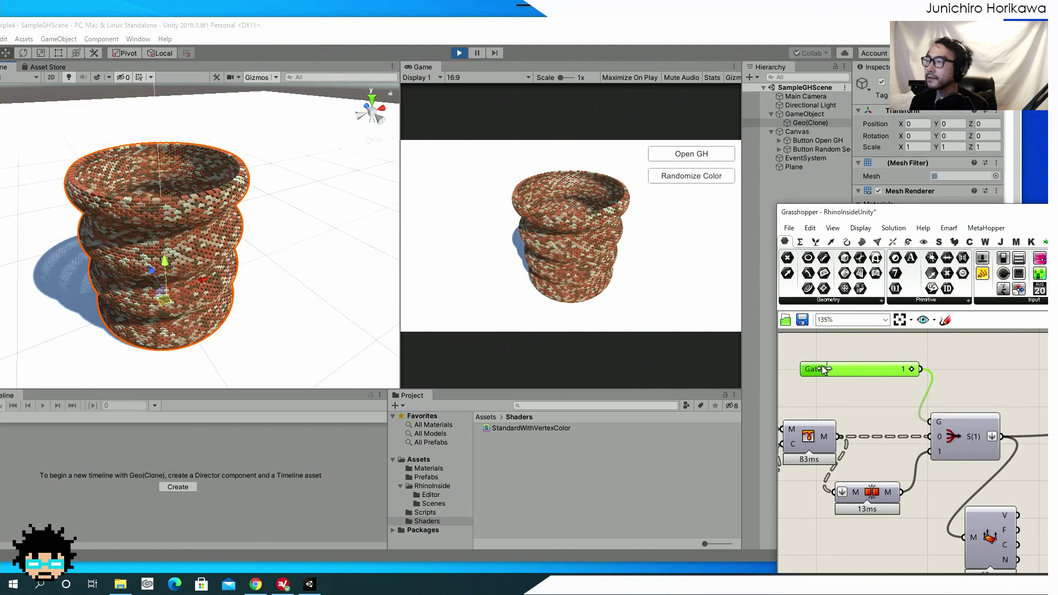
right_click_drag(990, 398, 885, 426)
scroll(881, 424, "up", 1)
mouse_move(881, 424)
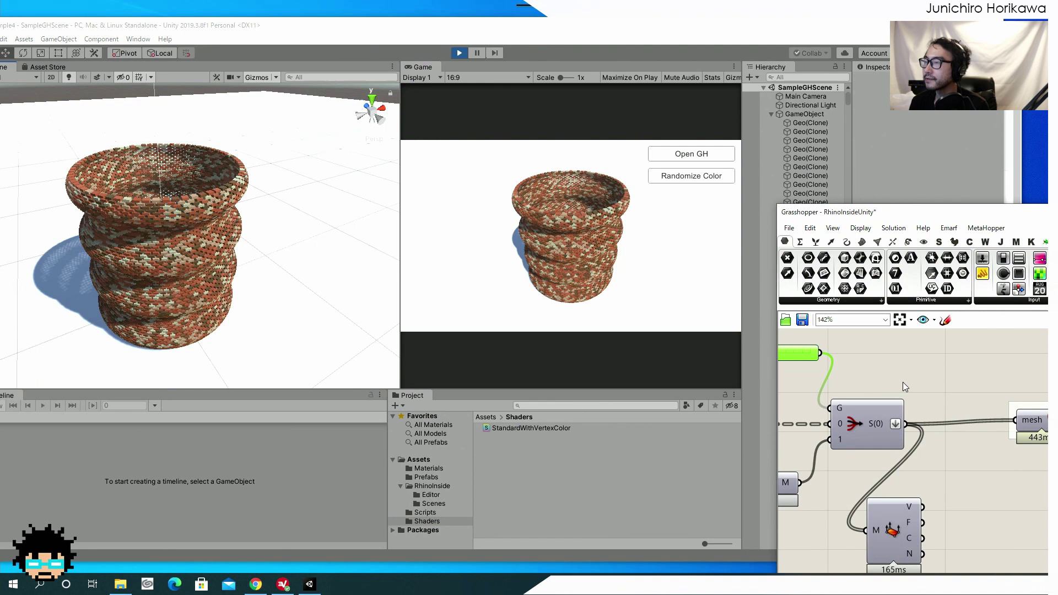
Select several individual Geo(Clone) bricks to inspect their Mat StandardWithVertexColor material.
left_click(696, 71)
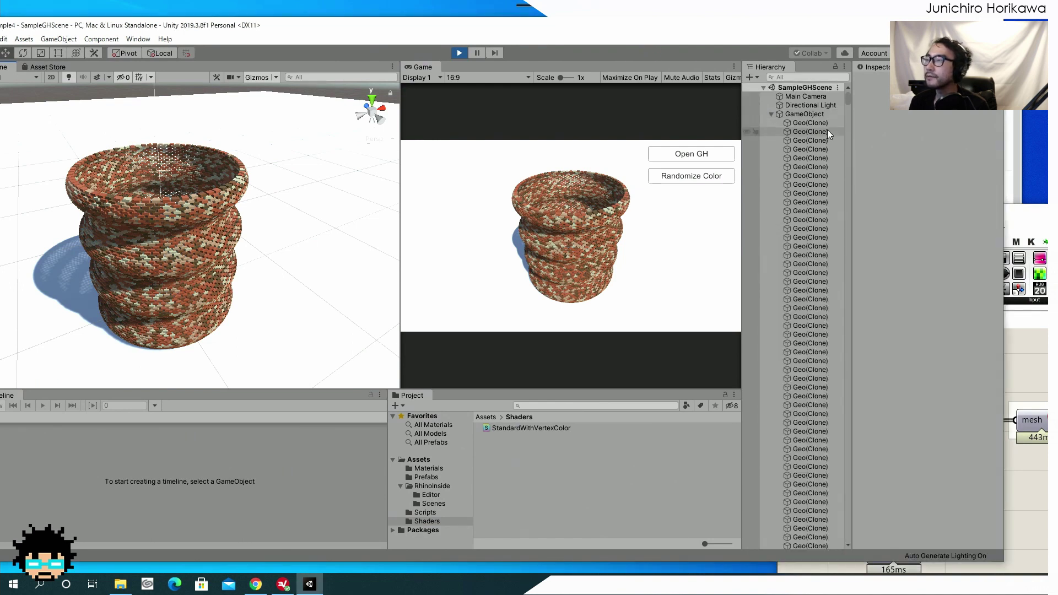
mouse_move(849, 107)
left_mouse_down()
mouse_move(858, 472)
mouse_move(863, 350)
left_mouse_up()
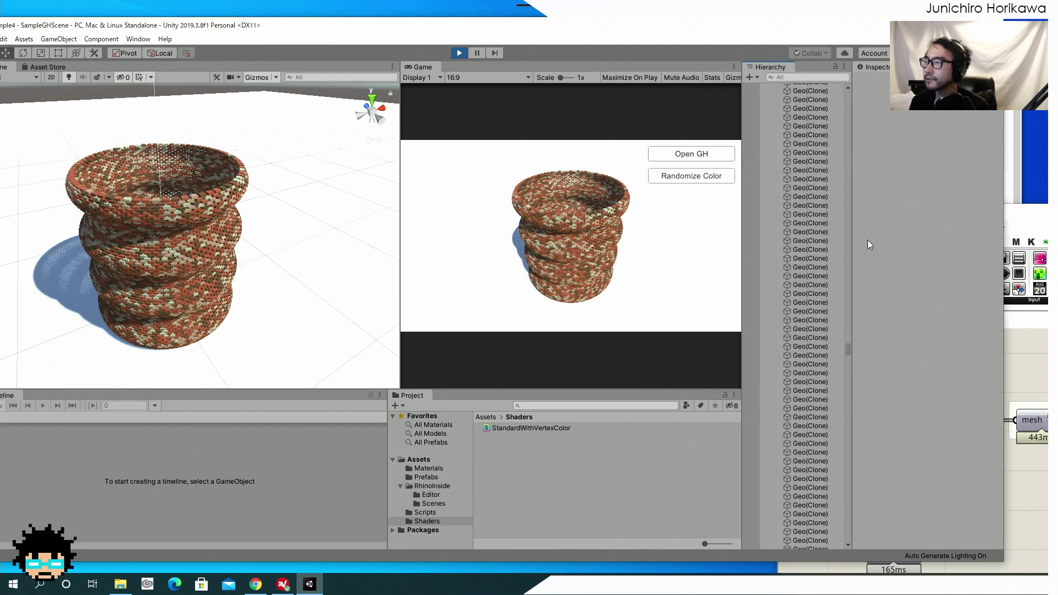
left_click_drag(868, 240, 867, 78)
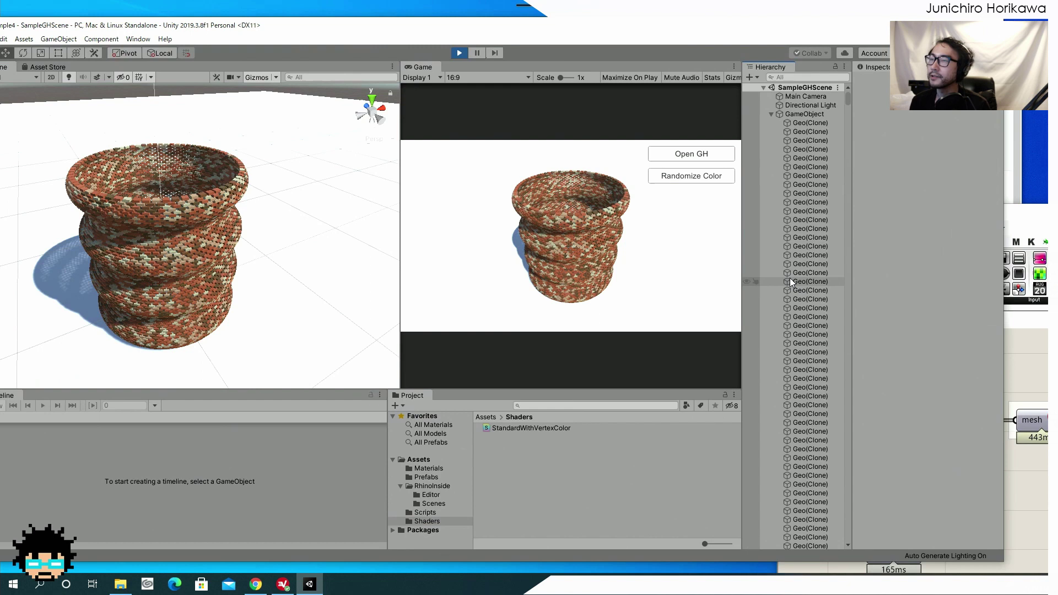
left_click(811, 264)
left_click(806, 317)
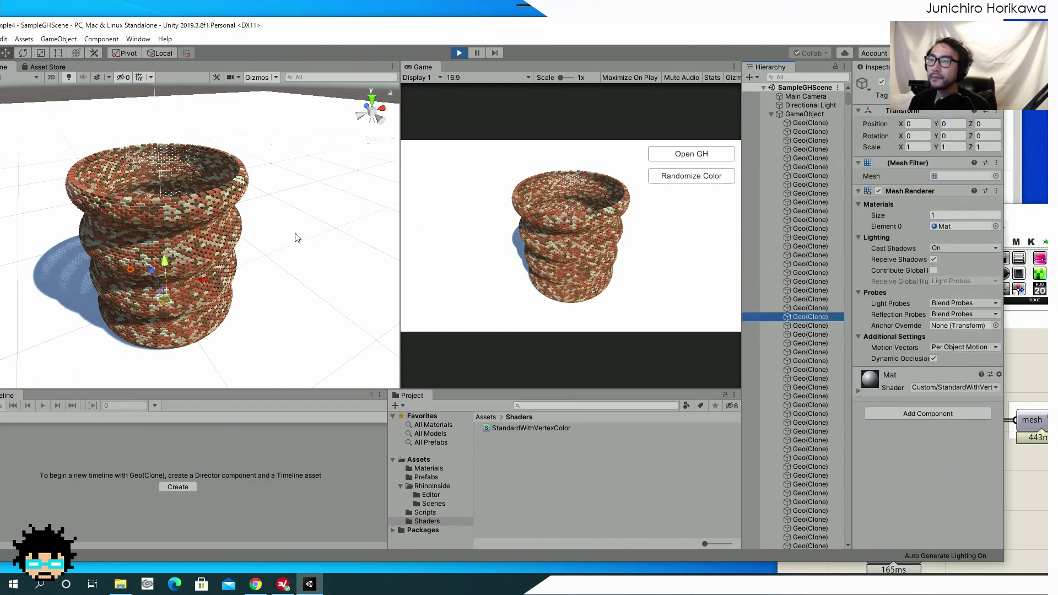
scroll(210, 239, "up", 5)
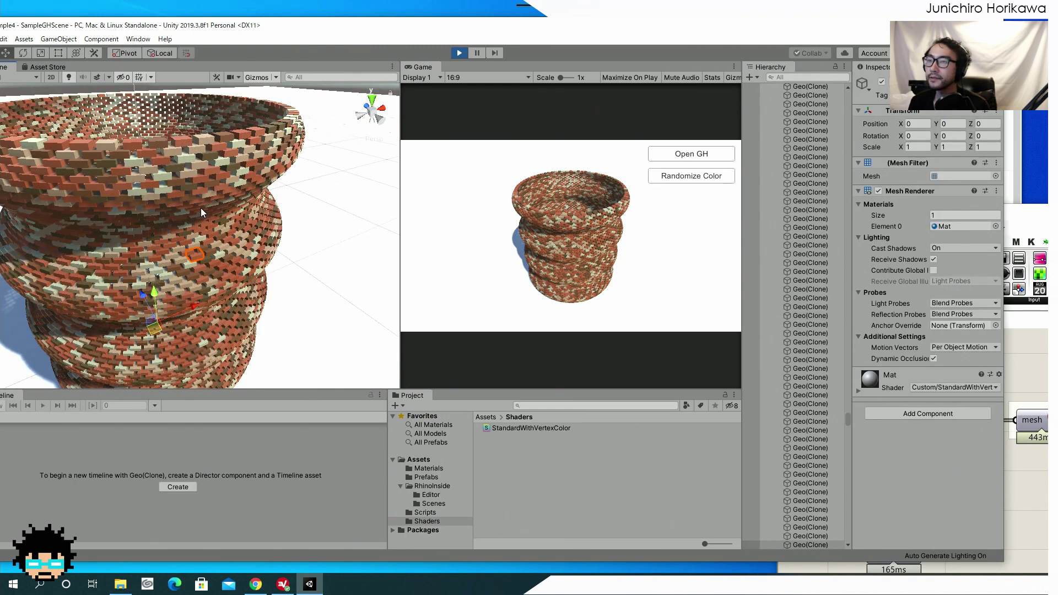
left_click(207, 270)
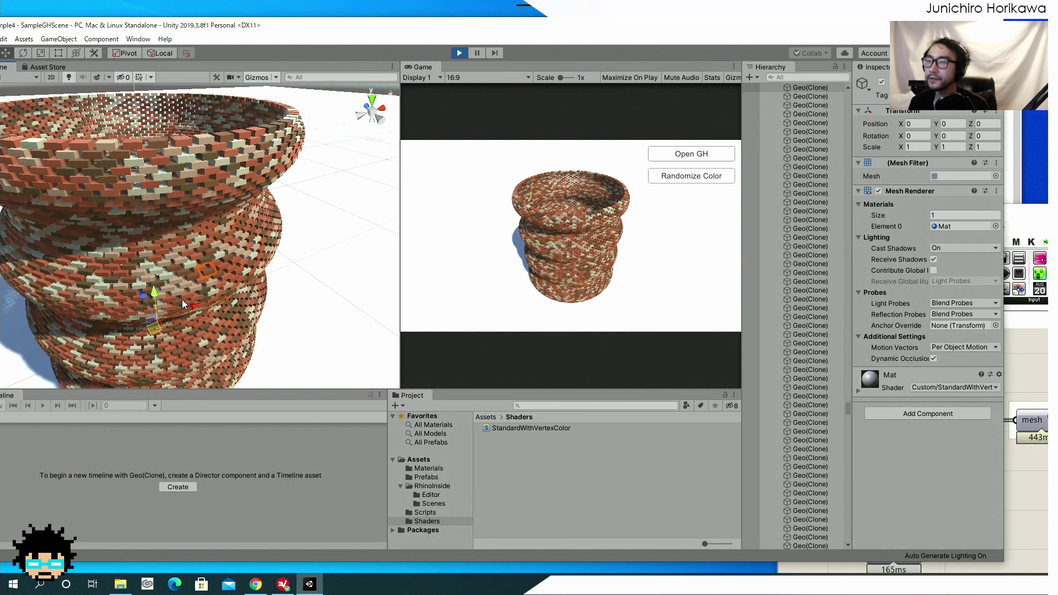
left_click(208, 169)
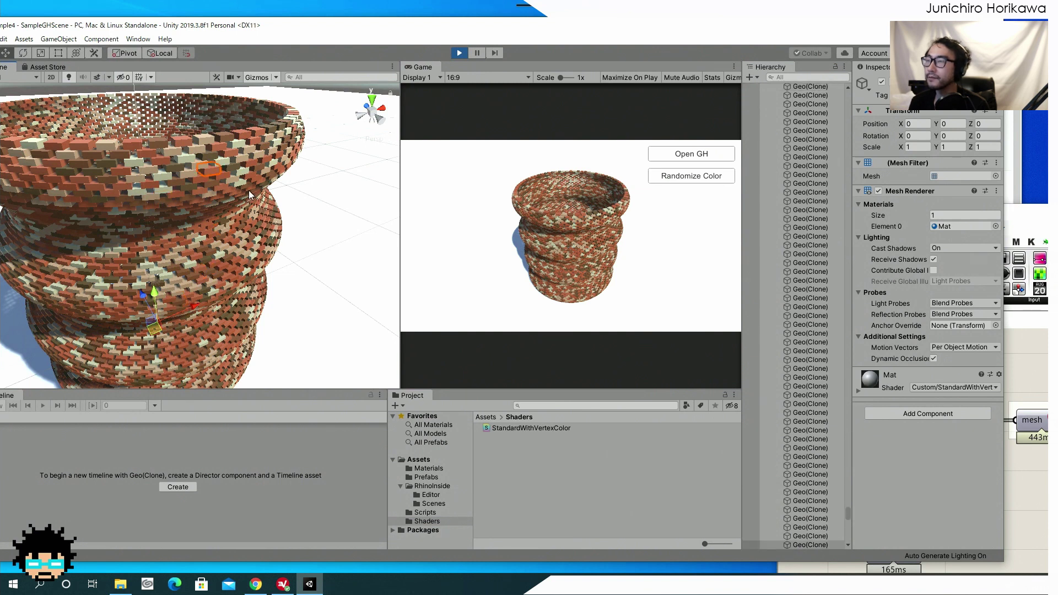
left_click(1030, 361)
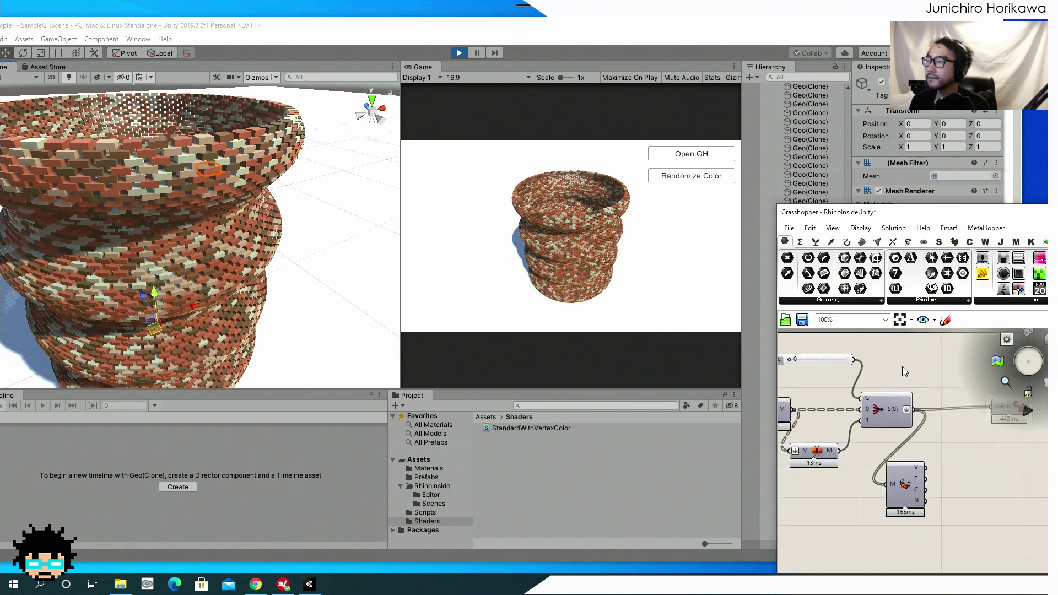
Set the Stream Filter gate to 1 and select the single merged Geo(Clone) tower in Unity.
middle_click(882, 365)
scroll(863, 381, "up", 1)
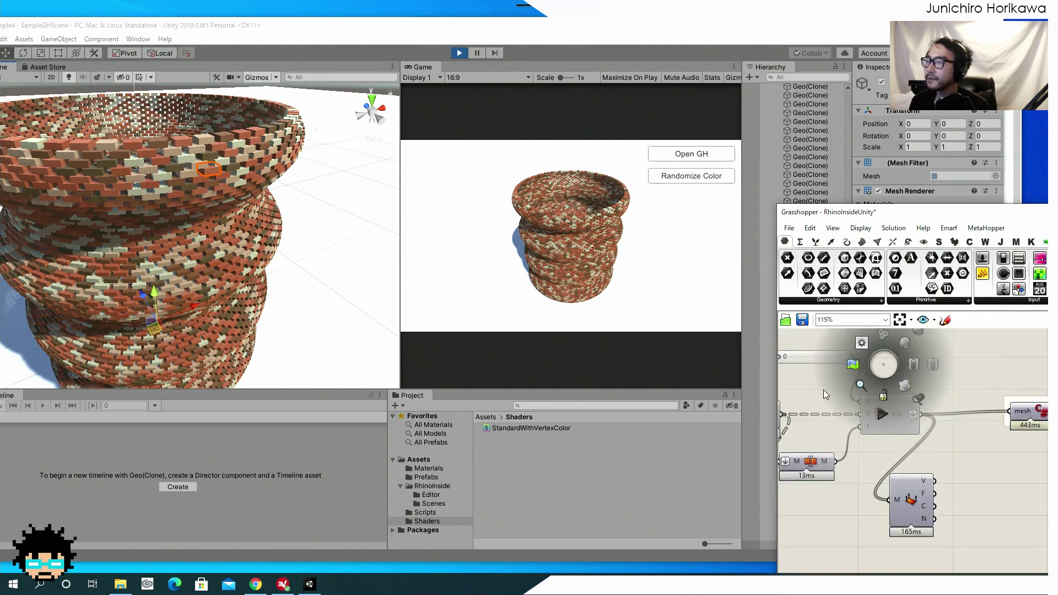
scroll(809, 366, "down", 1)
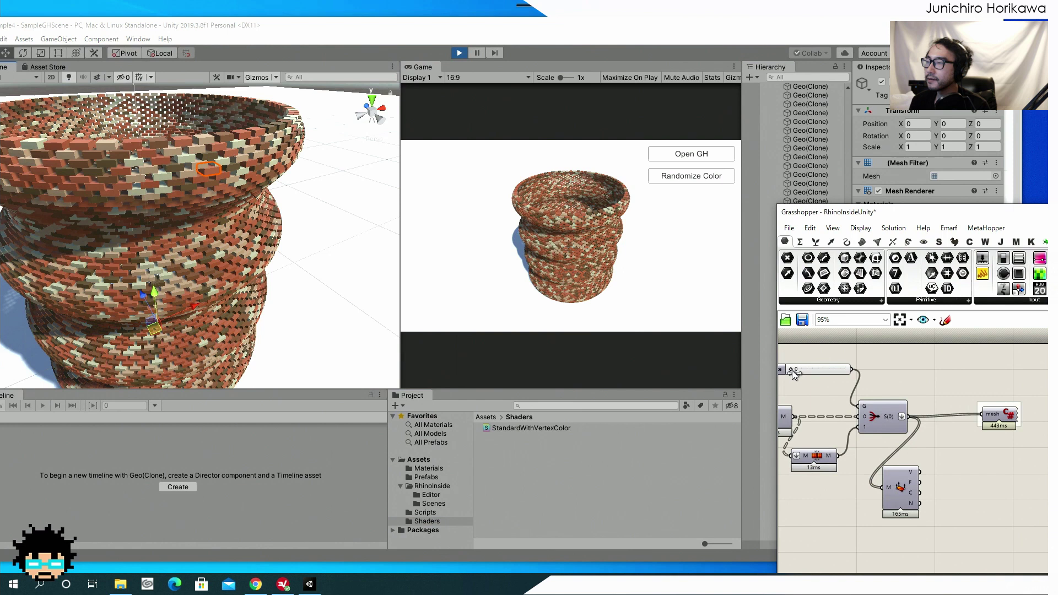
left_click_drag(861, 374, 864, 376)
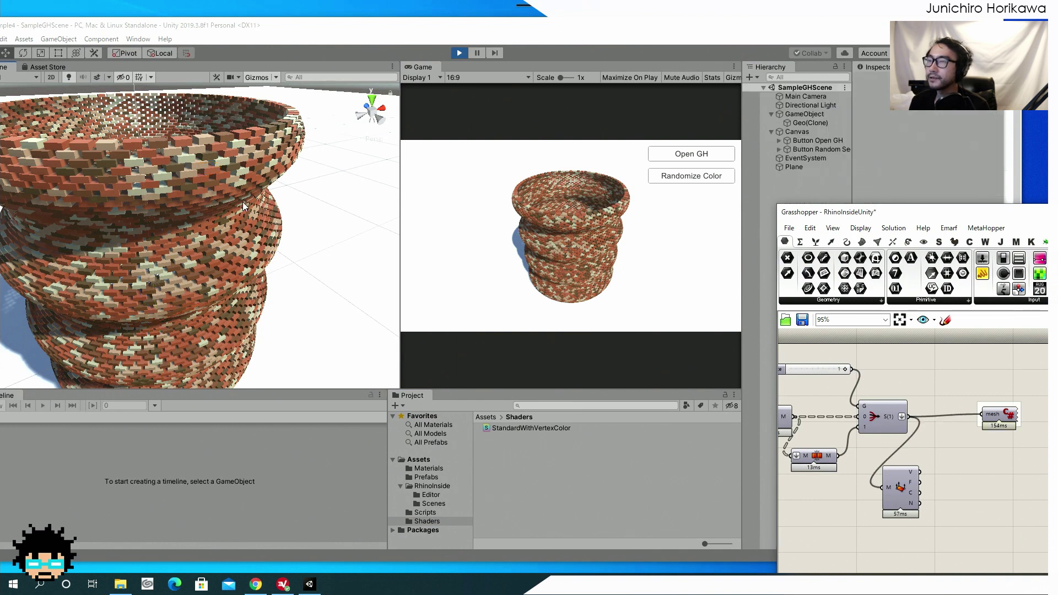
left_click(230, 239)
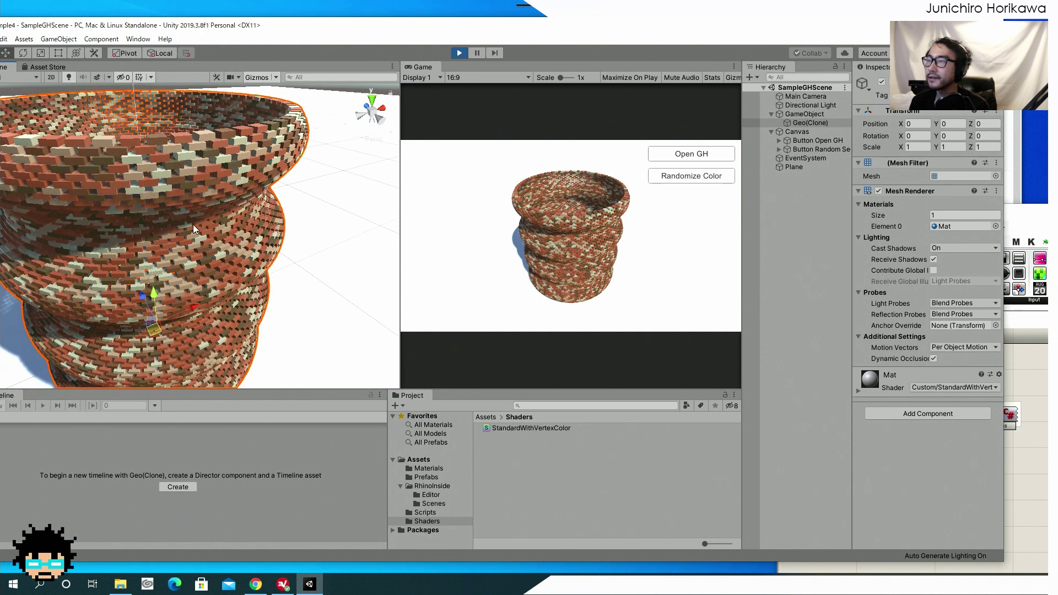
left_click(1021, 375)
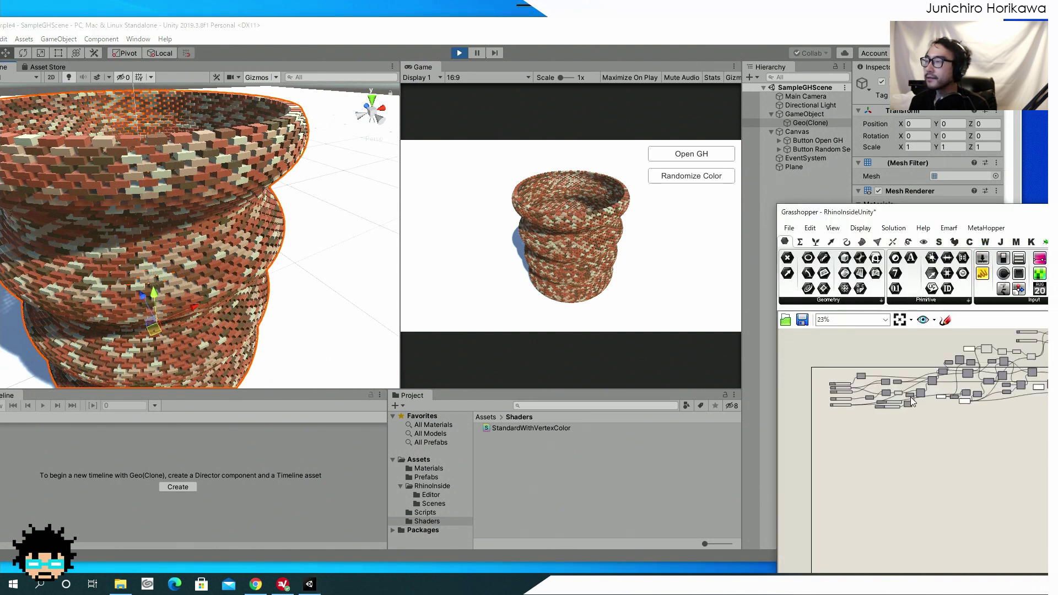
Select the ground Plane in Unity, then zoom around the Grasshopper canvas to find the C# script.
scroll(911, 397, "up", 8)
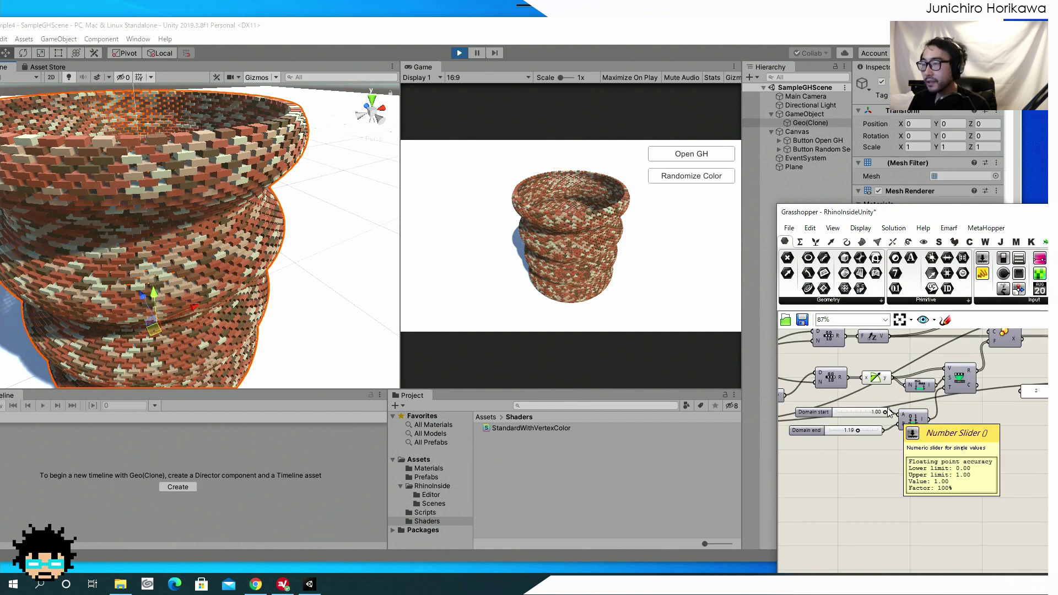
left_click(348, 287)
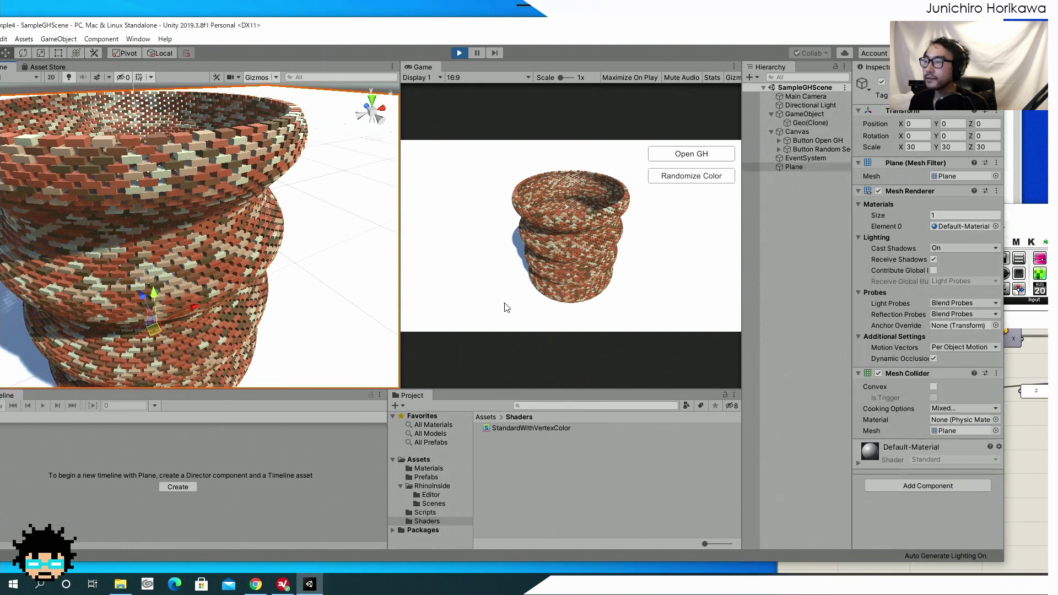
left_click(1024, 442)
scroll(913, 418, "down", 3)
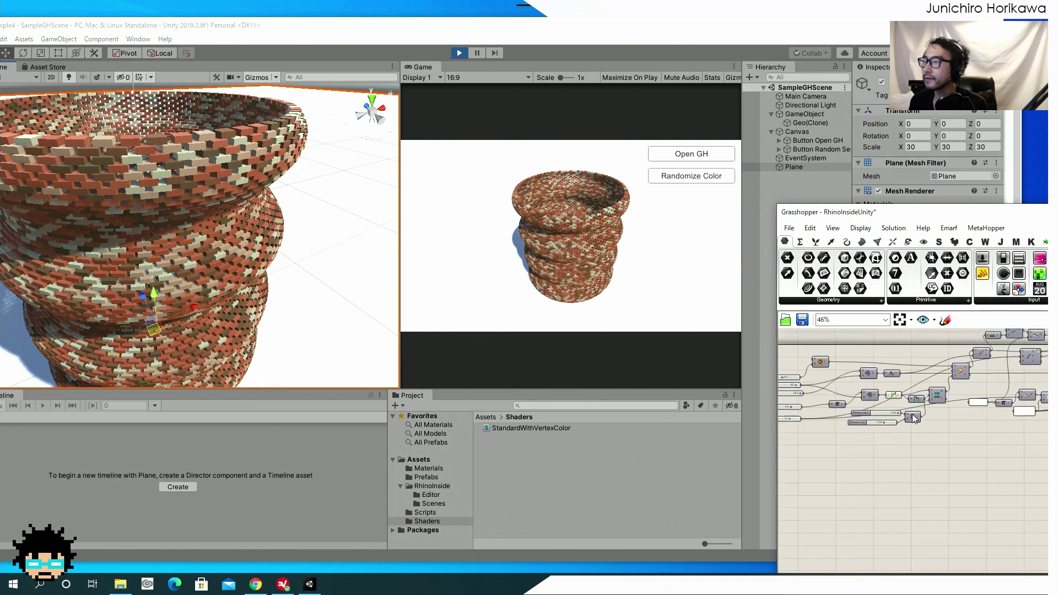
scroll(914, 418, "up", 3)
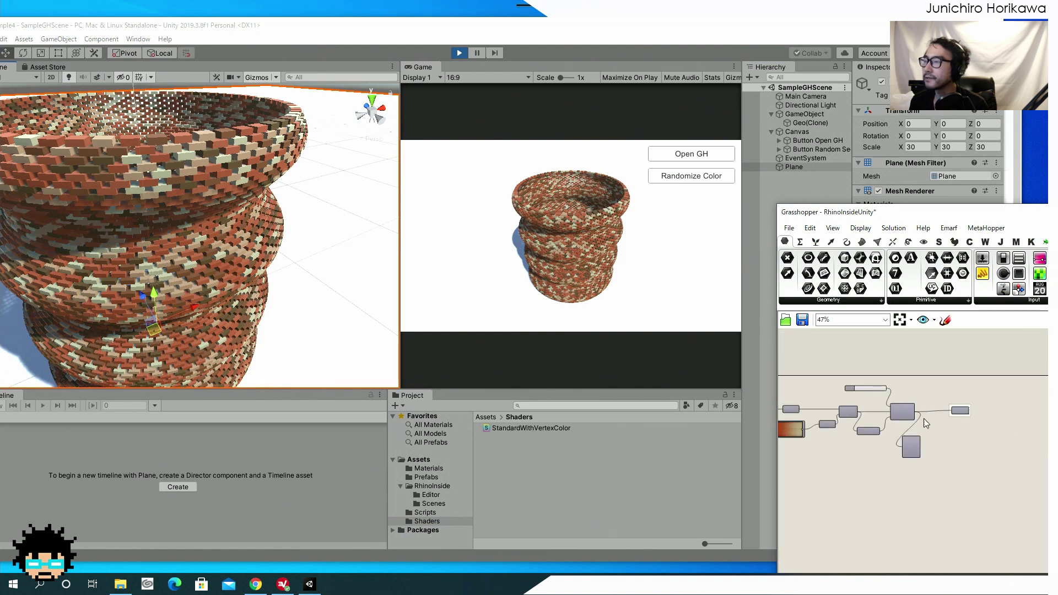
scroll(926, 423, "up", 5)
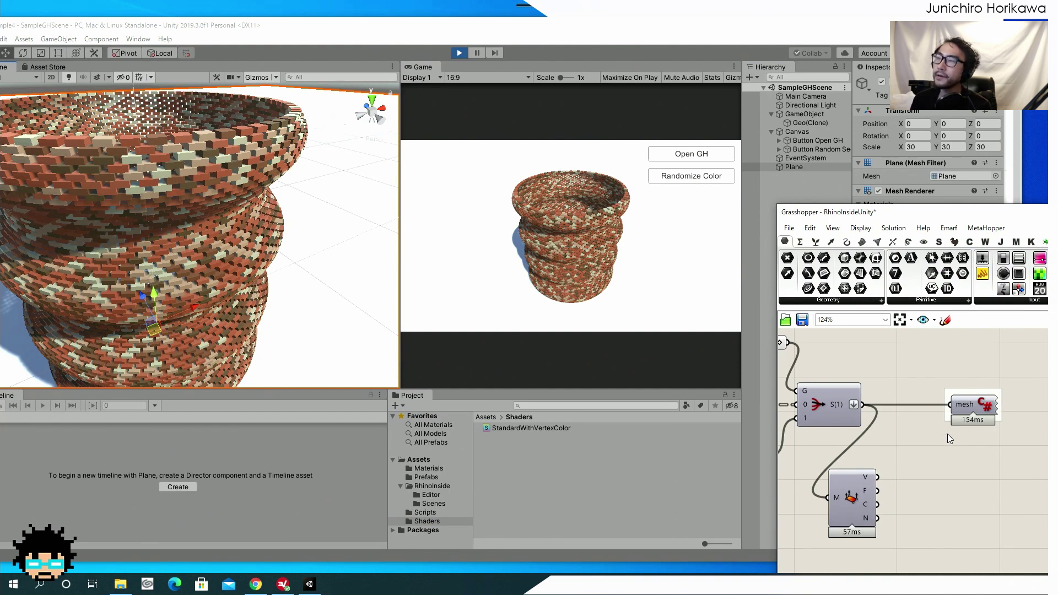
scroll(944, 425, "down", 8)
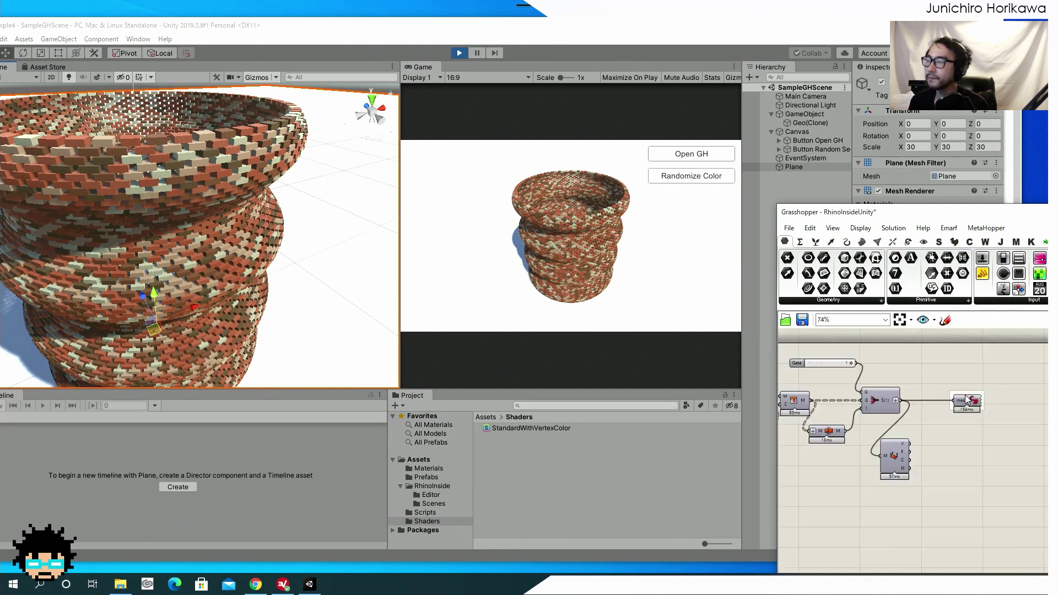
scroll(904, 410, "up", 8)
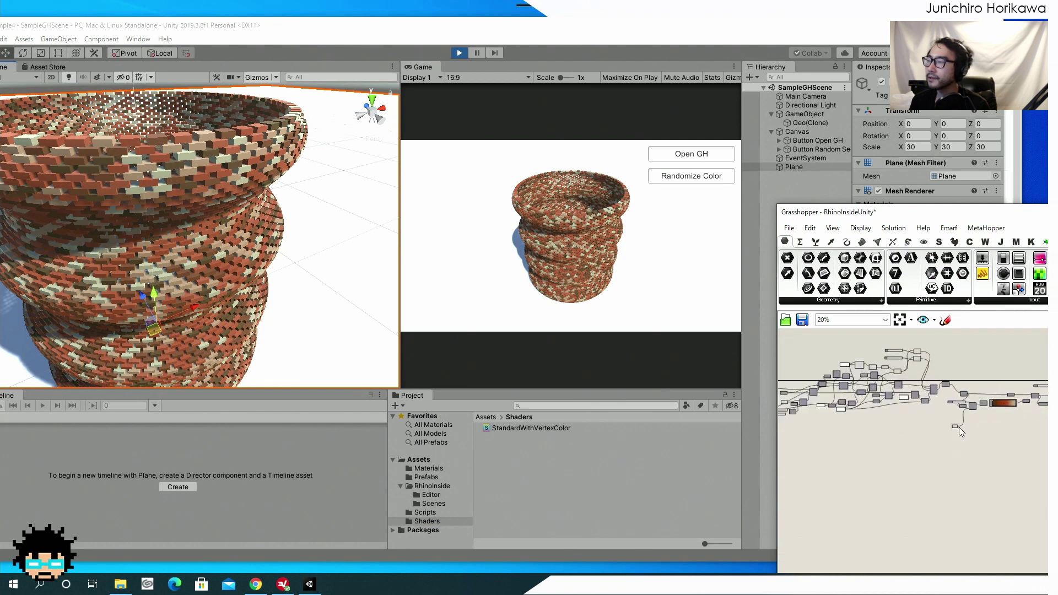
left_click(943, 436)
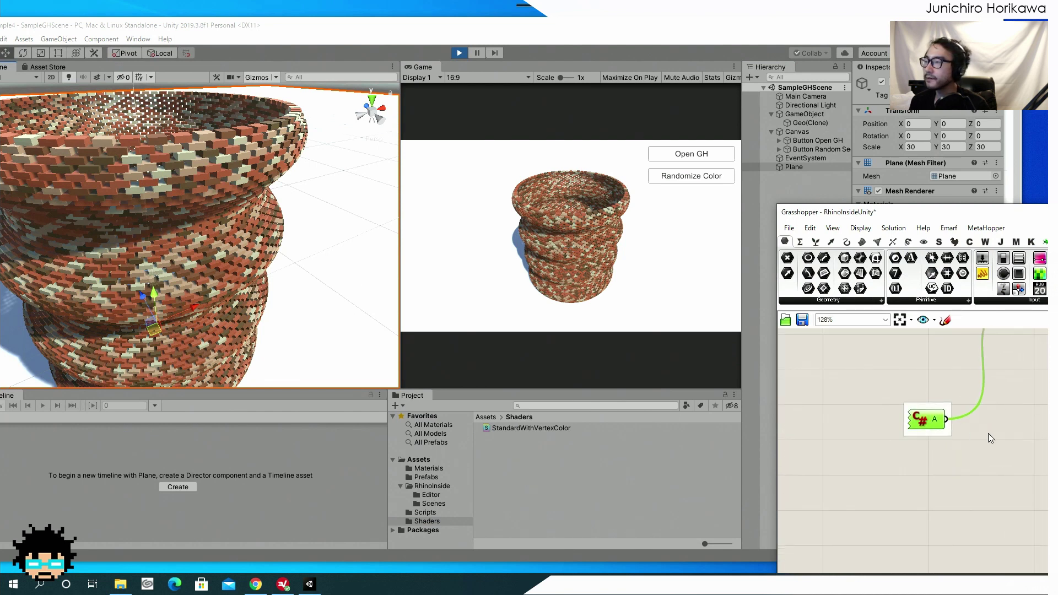
scroll(988, 433, "up", 3)
double_click(875, 433)
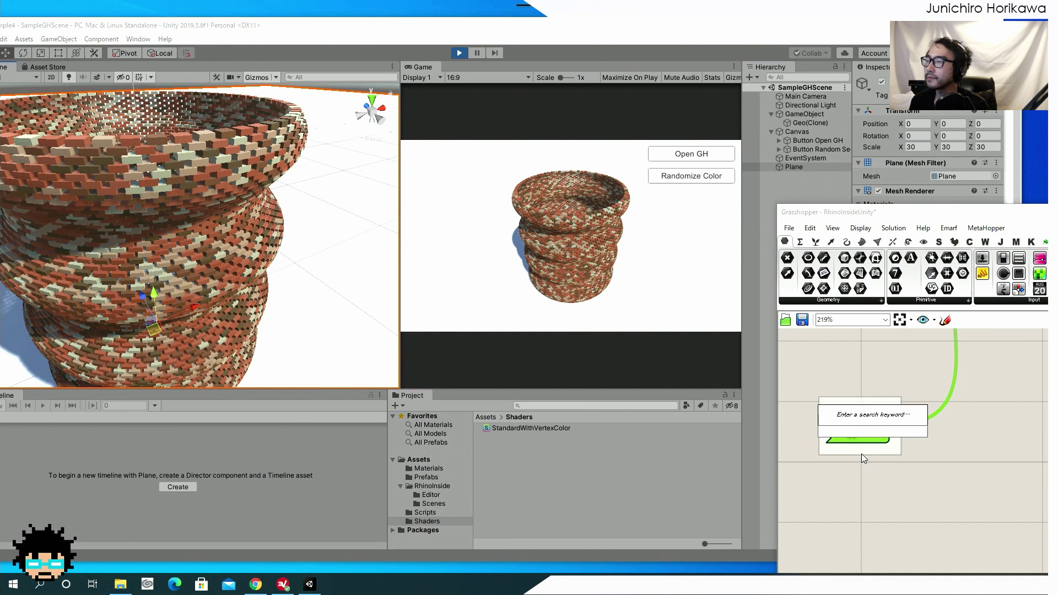
key("Escape")
double_click(859, 419)
scroll(762, 348, "down", 5)
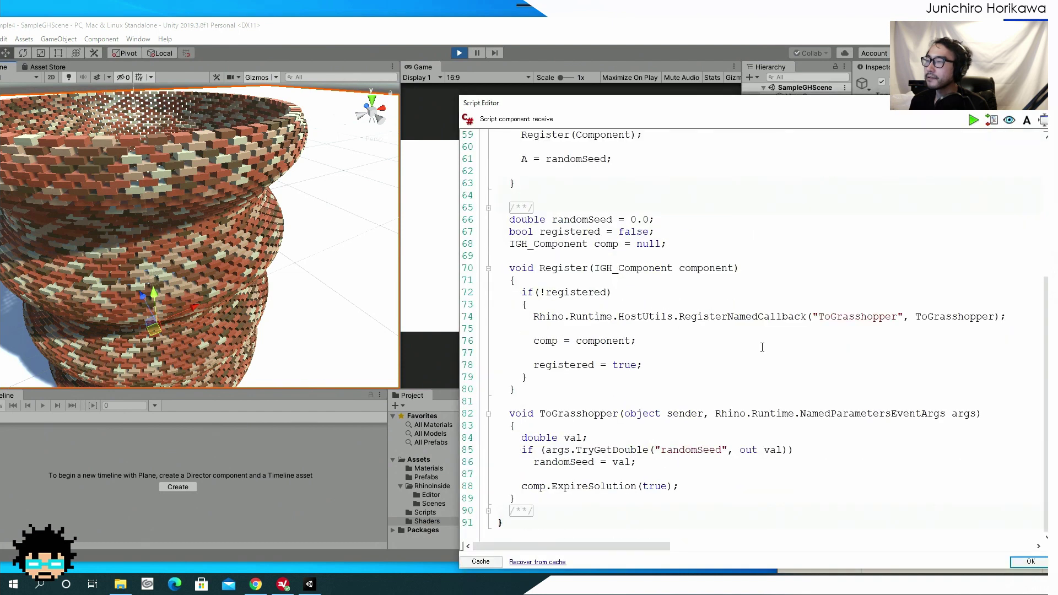
scroll(763, 347, "up", 6)
scroll(762, 348, "down", 6)
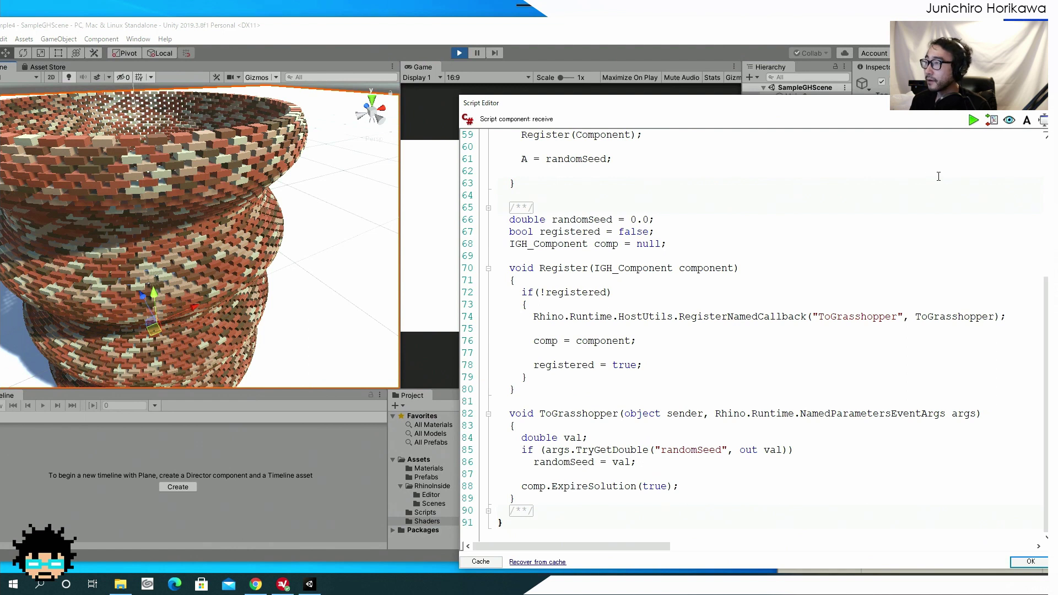
left_click(1042, 102)
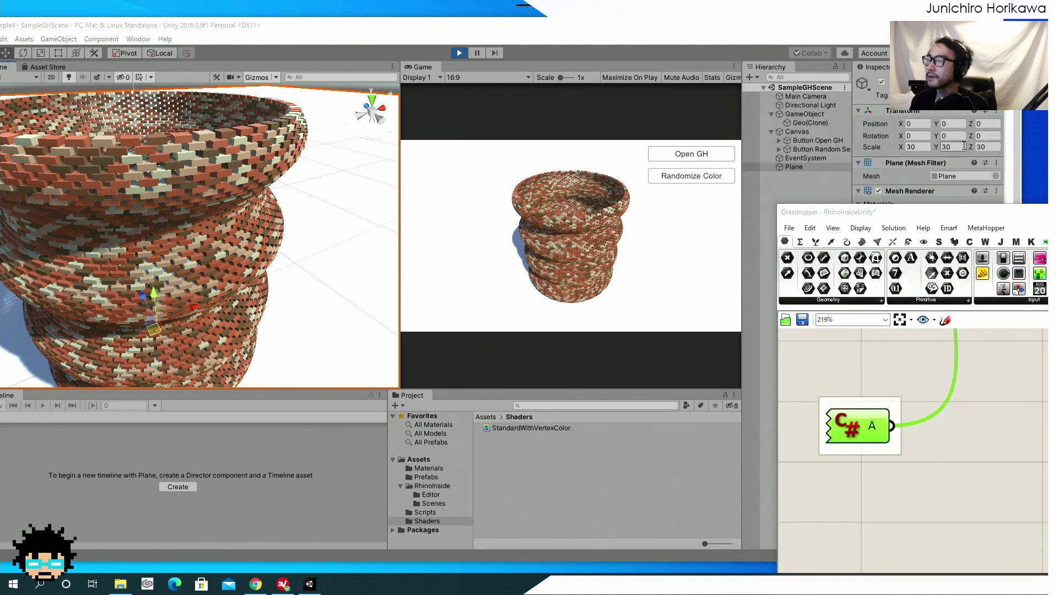
left_click(873, 362)
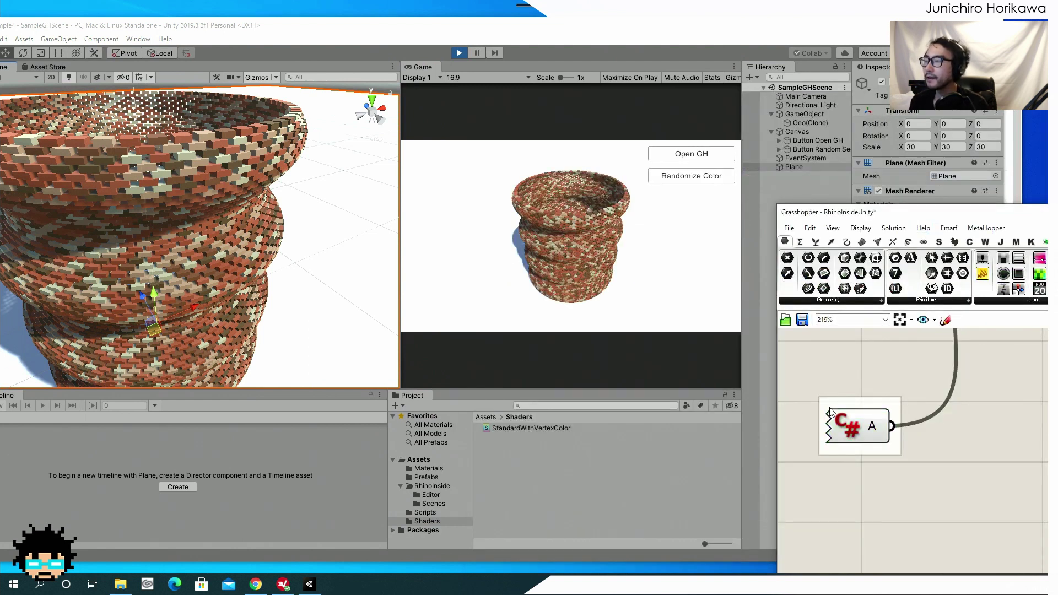
double_click(844, 423)
scroll(845, 423, "down", 6)
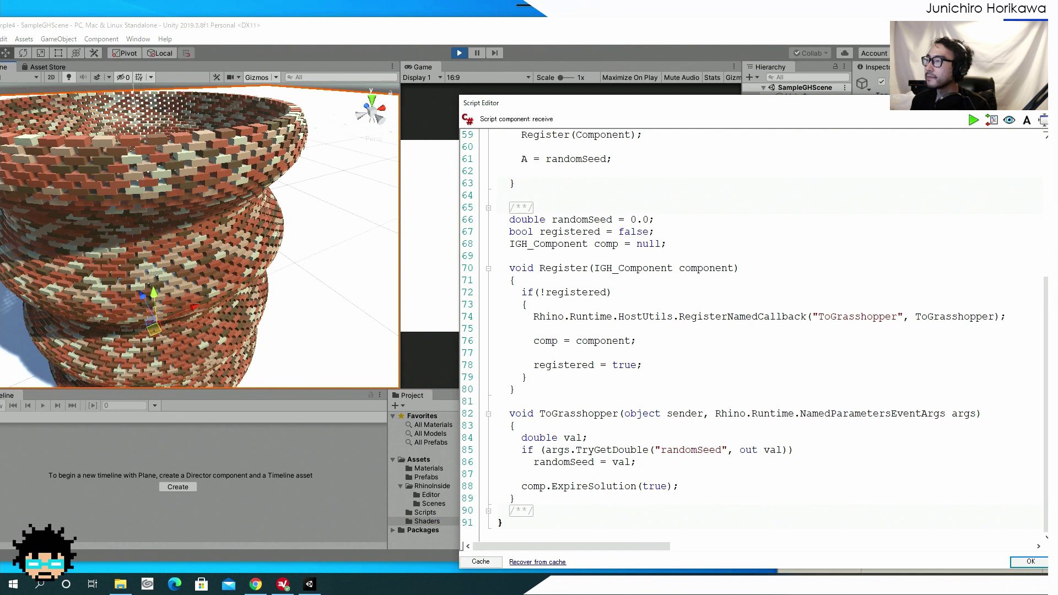
Close the script editor and pan to the slider, Integers and division components, nudging Integers.
left_click(1030, 561)
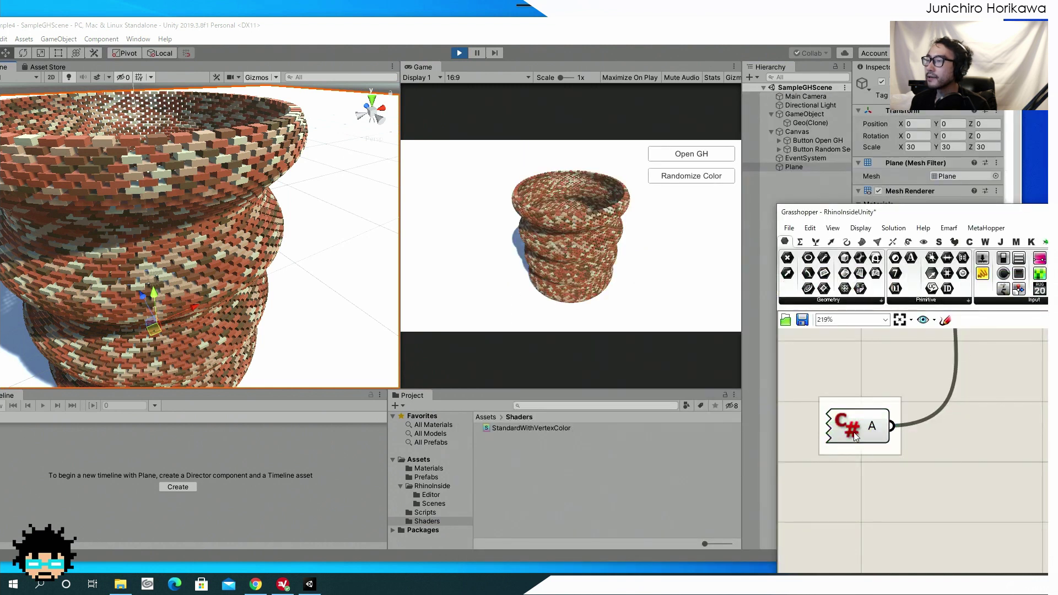
right_click_drag(924, 424, 892, 474)
scroll(892, 473, "down", 1)
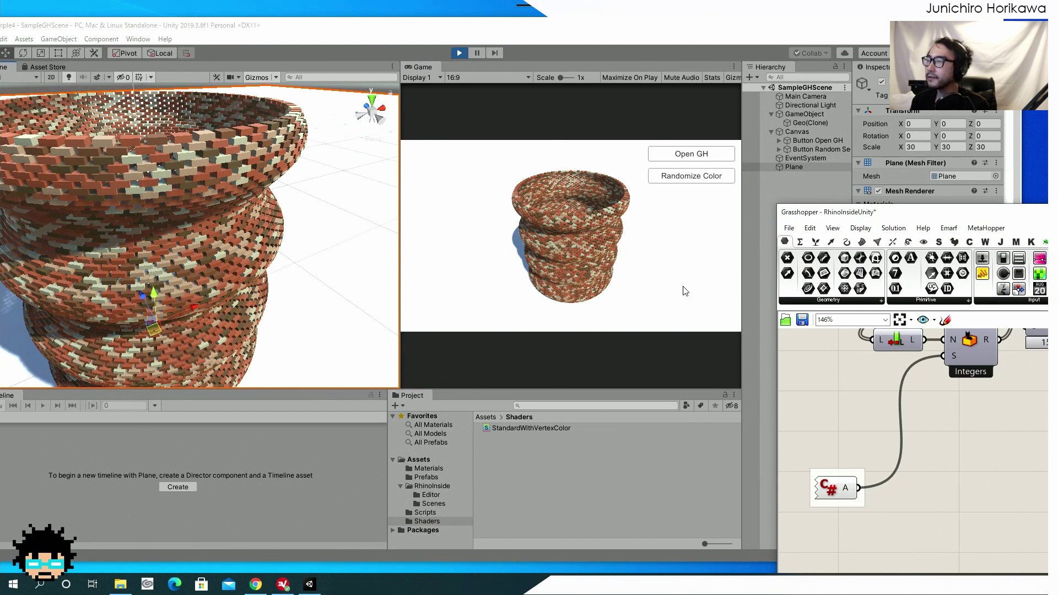
right_click_drag(951, 428, 889, 408)
left_click_drag(901, 387, 905, 379)
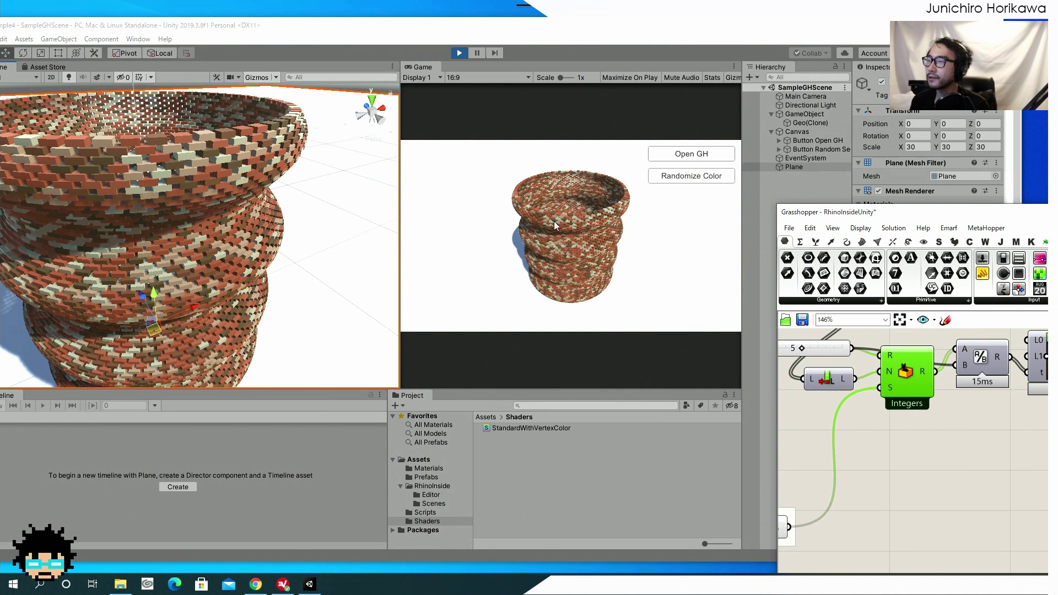
Check Unity's game view, then pan to and select the mesh output C# script.
left_click(577, 252)
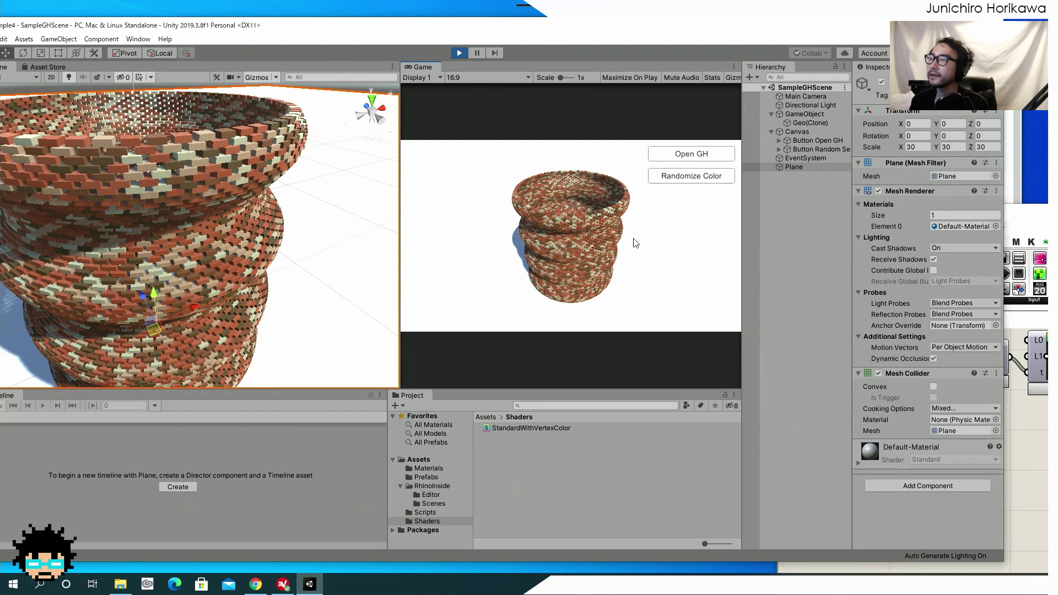
left_click(1024, 427)
left_click(909, 389)
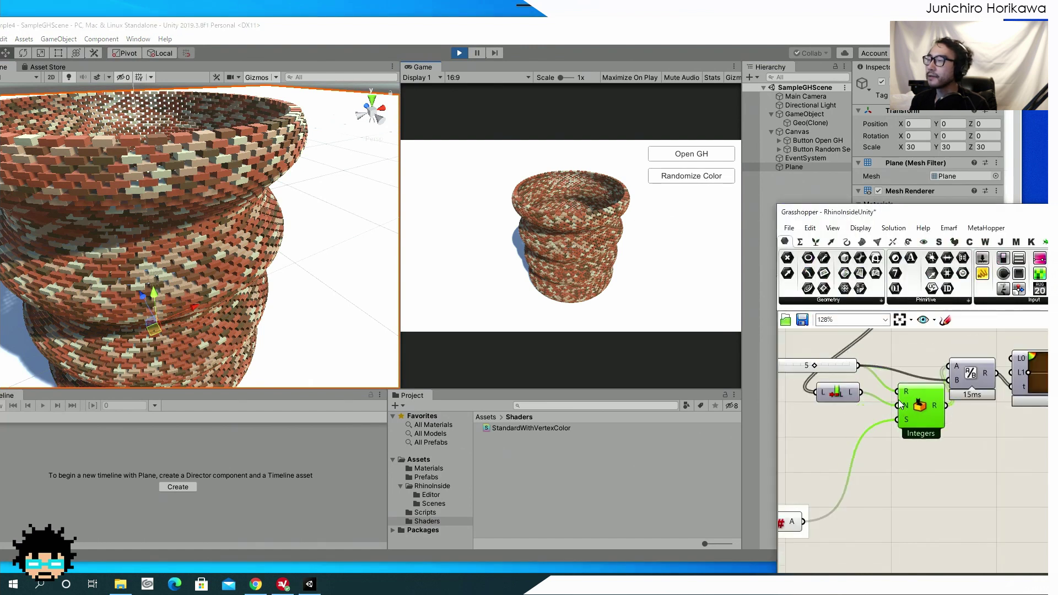
scroll(859, 442, "up", 2)
scroll(858, 442, "down", 4)
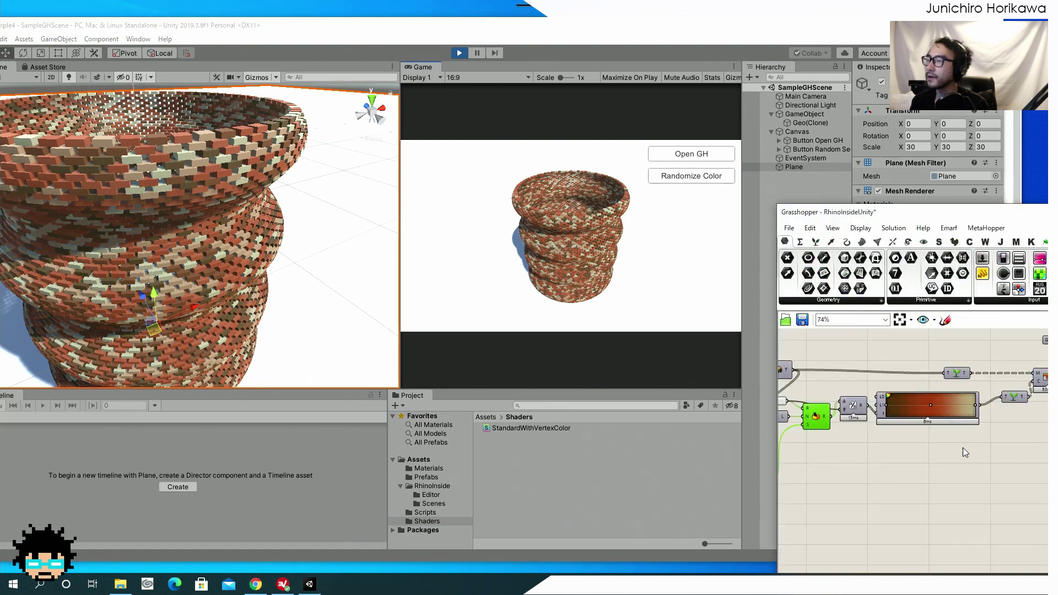
scroll(964, 447, "up", 2)
right_click_drag(994, 474, 917, 398)
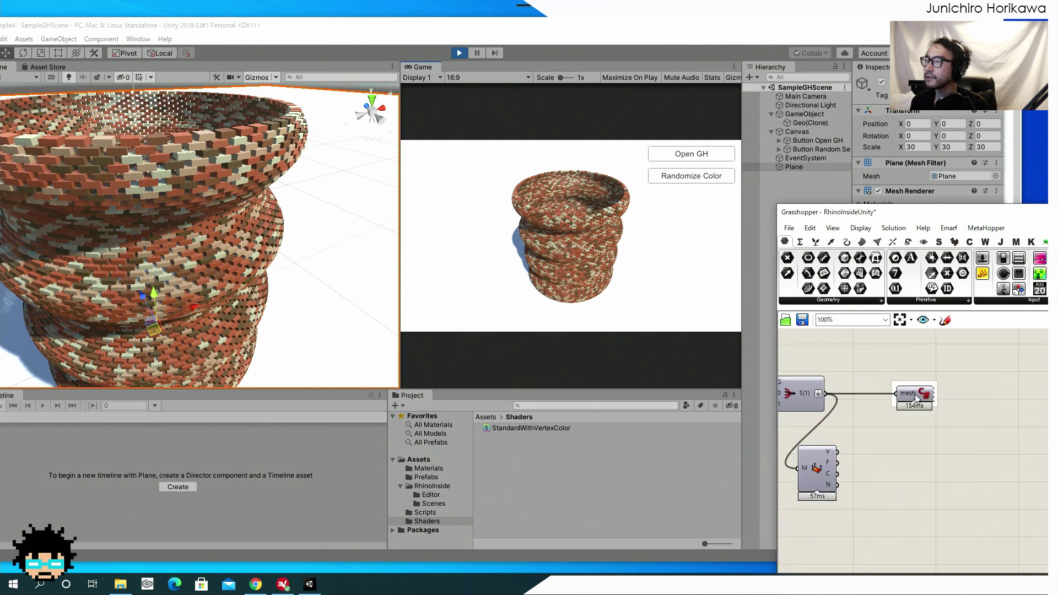
left_click_drag(917, 398, 919, 403)
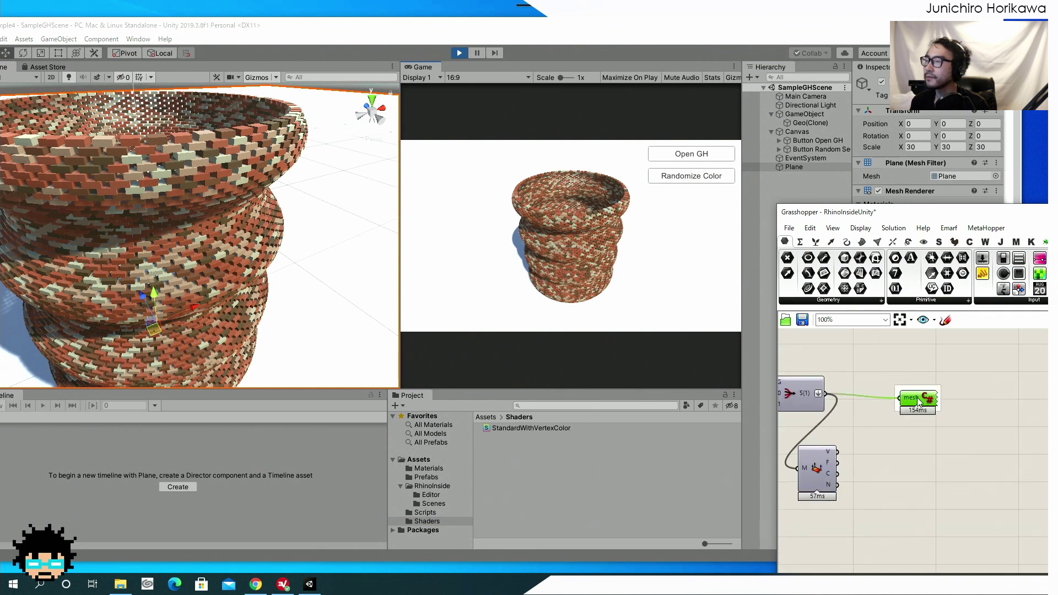
Re-randomize the basket's brick colours seven times with Randomize Color in the Game view.
left_click(657, 281)
left_click(689, 177)
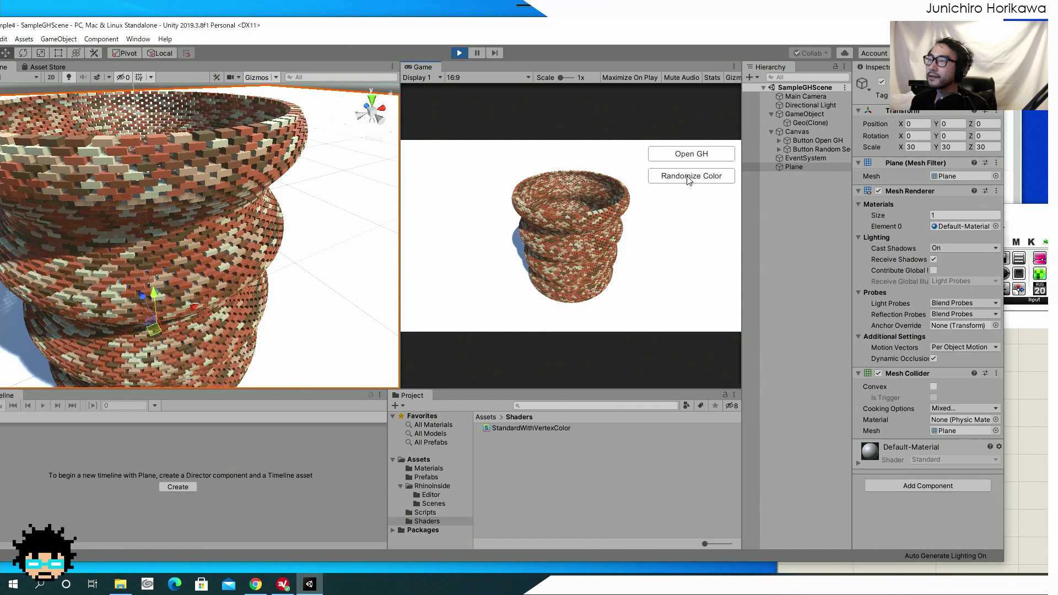
left_click(687, 178)
left_click(689, 176)
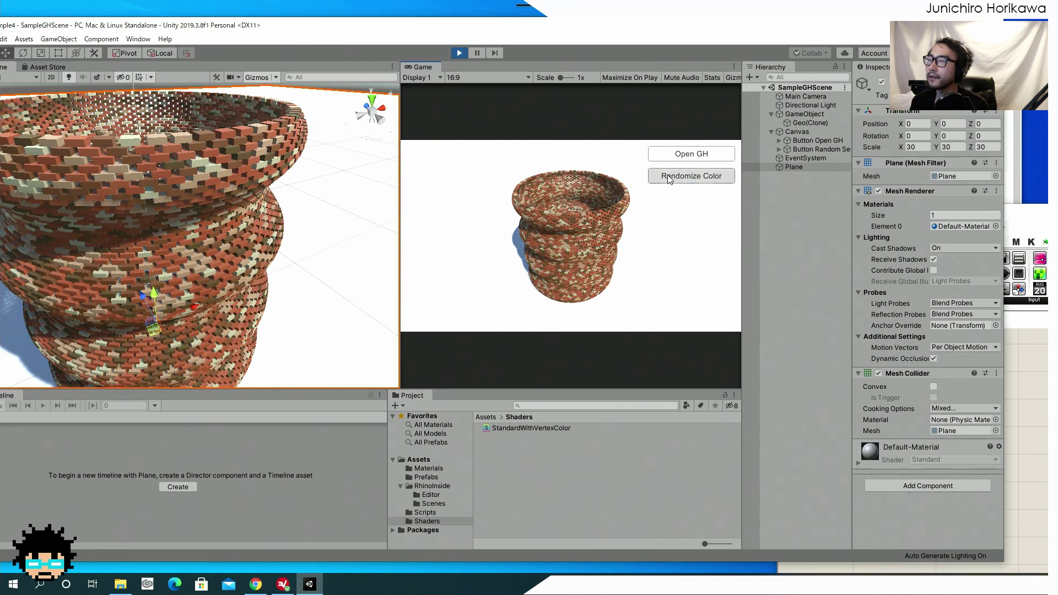
left_click(690, 177)
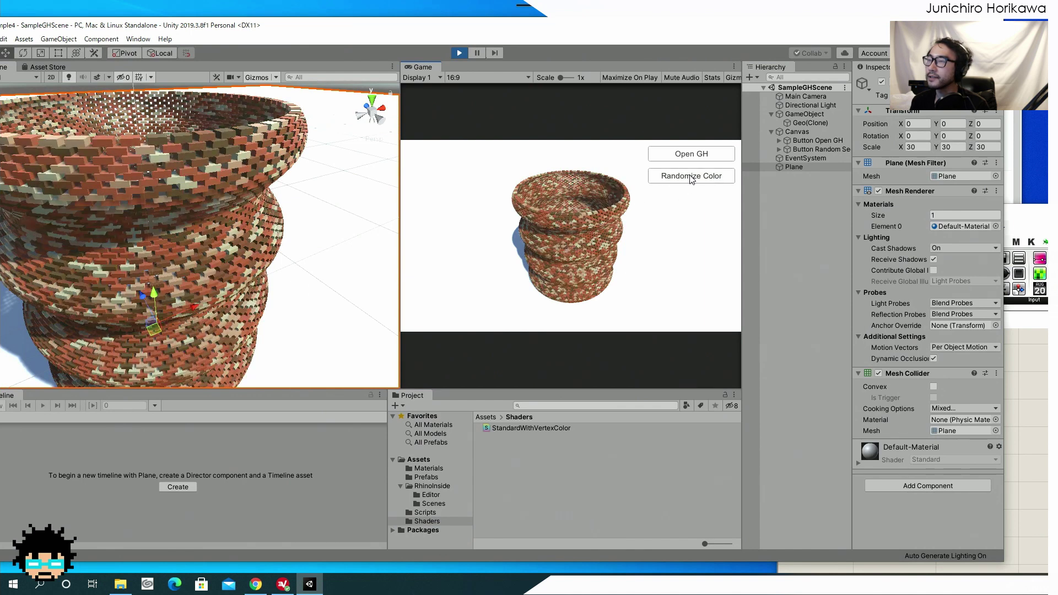
left_click(690, 177)
left_click(690, 177)
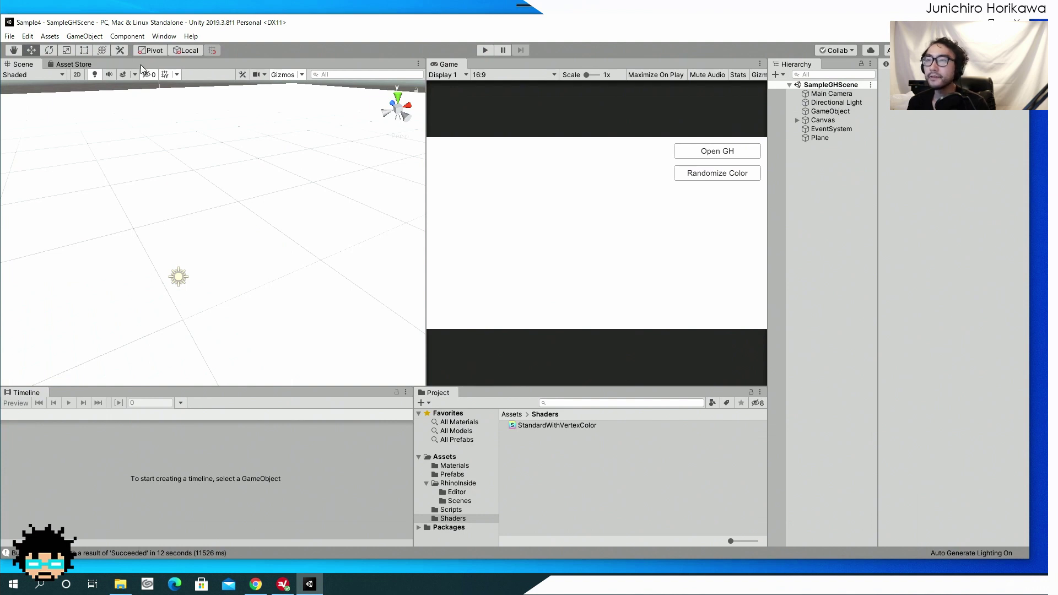
Build the Windows standalone player from File > Build Settings into the Sample4\Builds folder.
left_click_drag(102, 28, 117, 22)
left_click(24, 31)
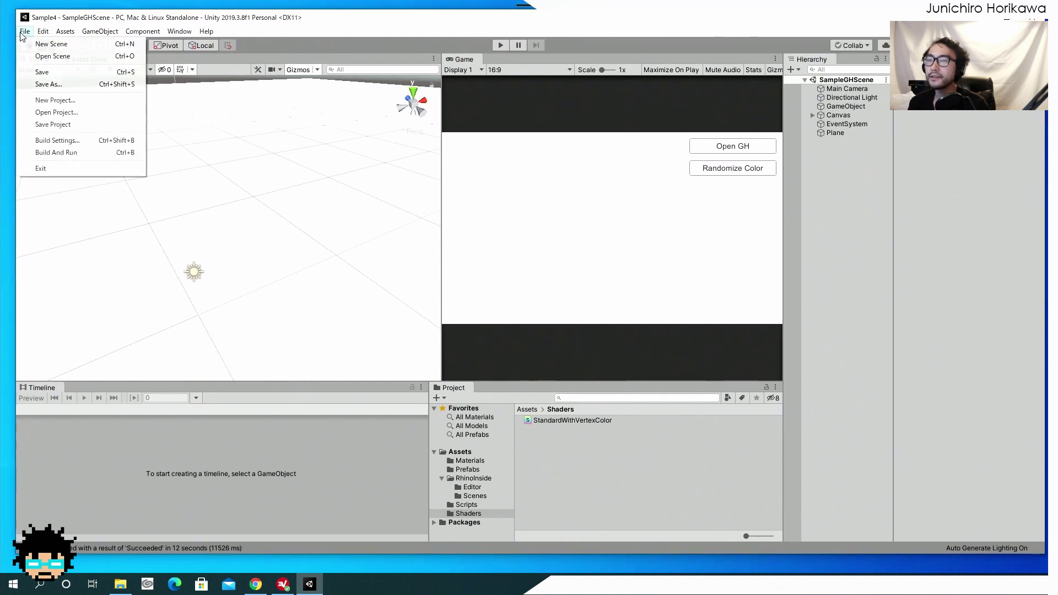
left_click(84, 140)
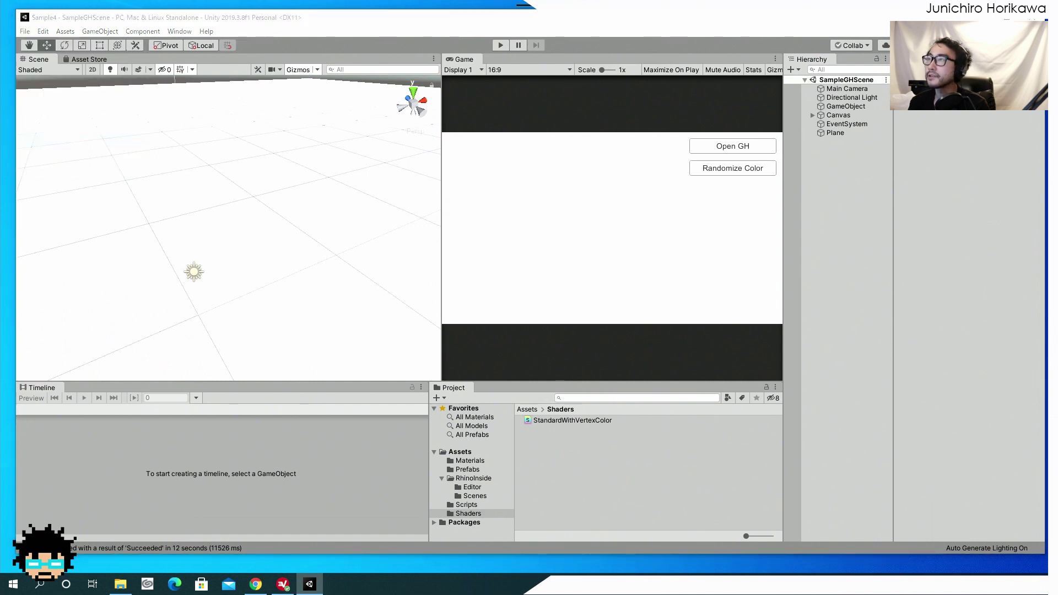
left_click_drag(480, 43, 389, 178)
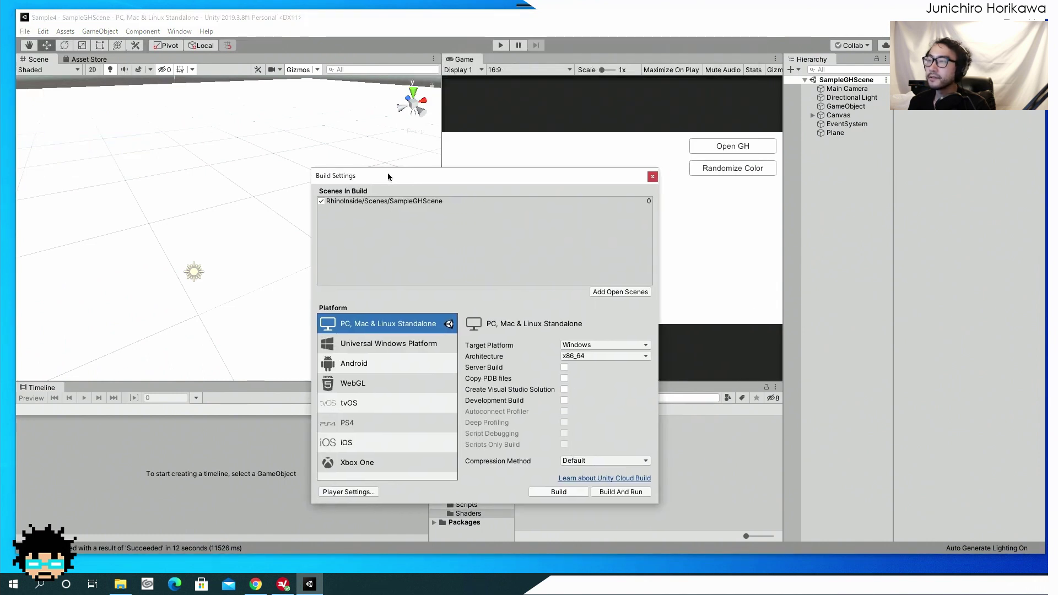
left_click(580, 494)
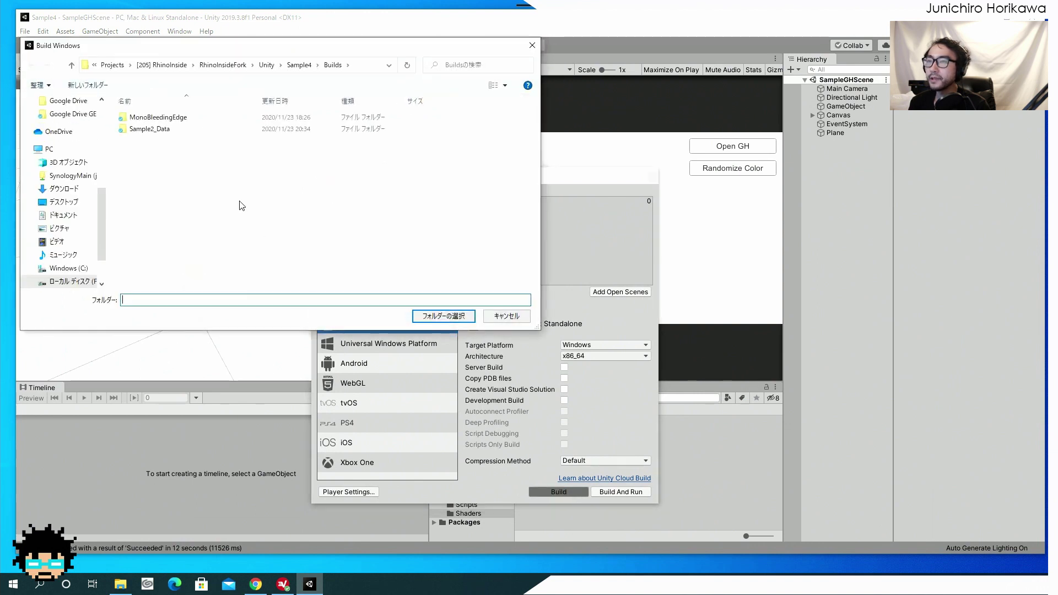
left_click(301, 65)
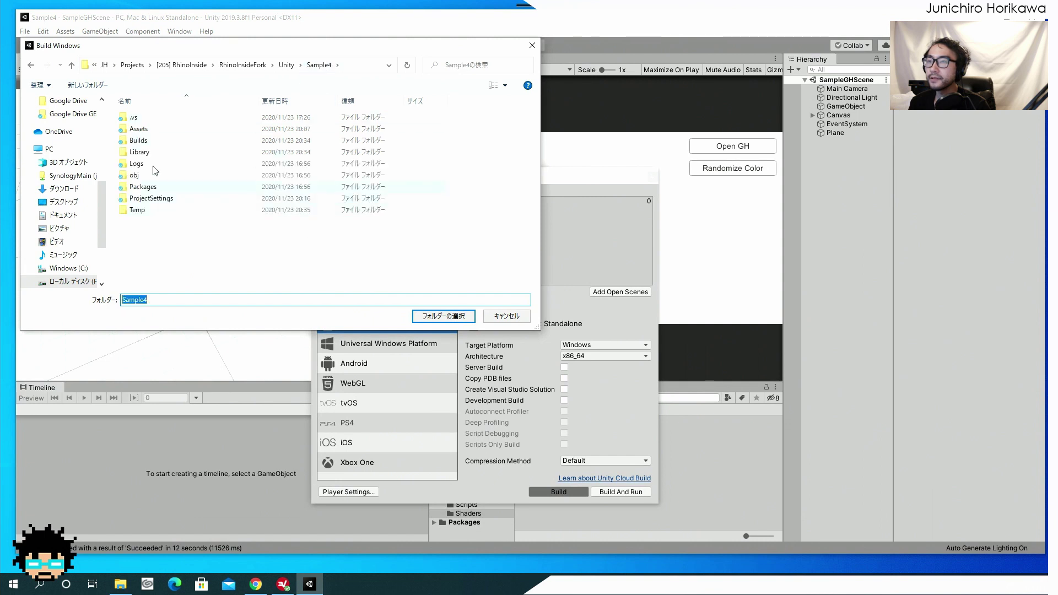
double_click(139, 141)
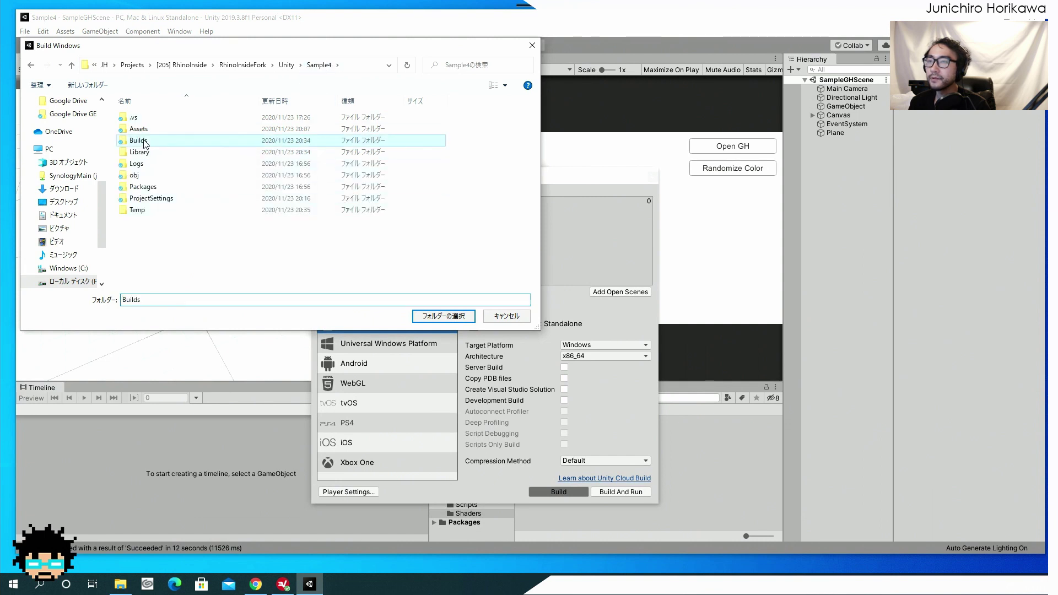
left_click(471, 321)
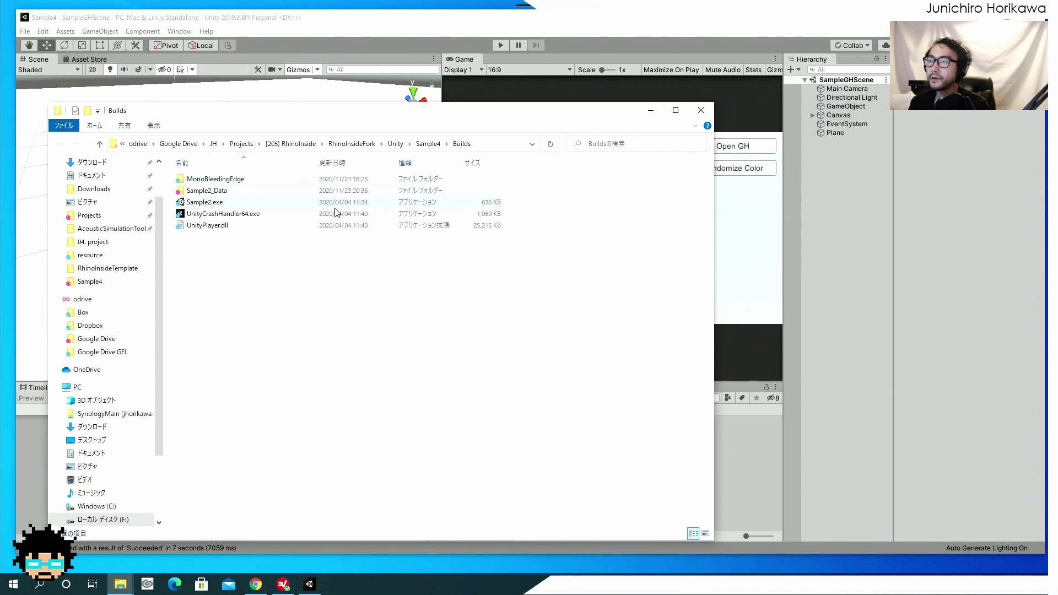
Select Sample2.exe in Explorer's Builds folder to run the standalone build.
left_click(248, 204)
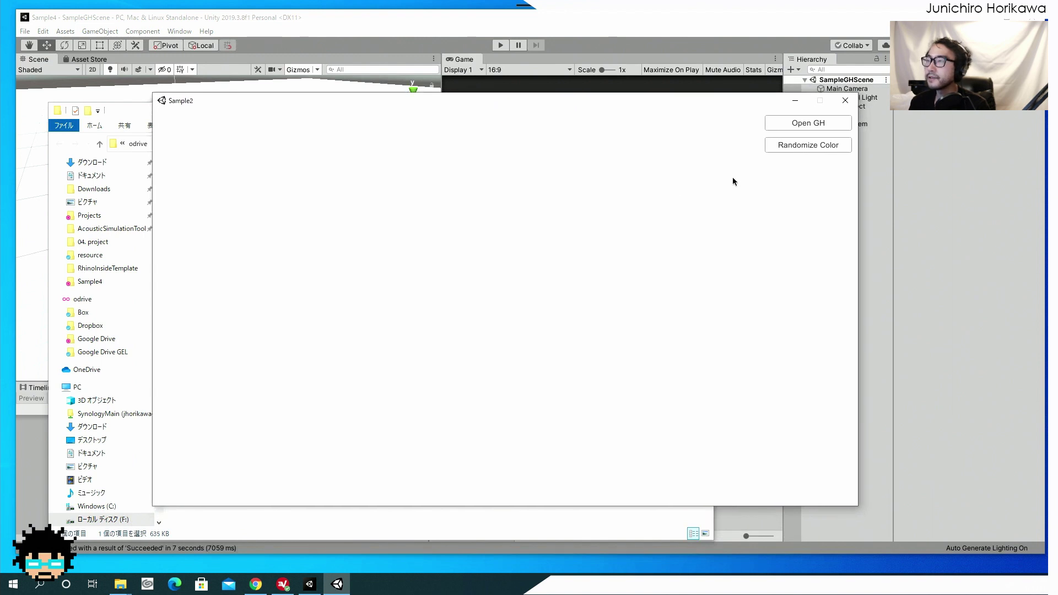
Launch Grasshopper from the standalone app and open RhinoInsideUnity.gh, ignoring its recovery file.
left_click(812, 127)
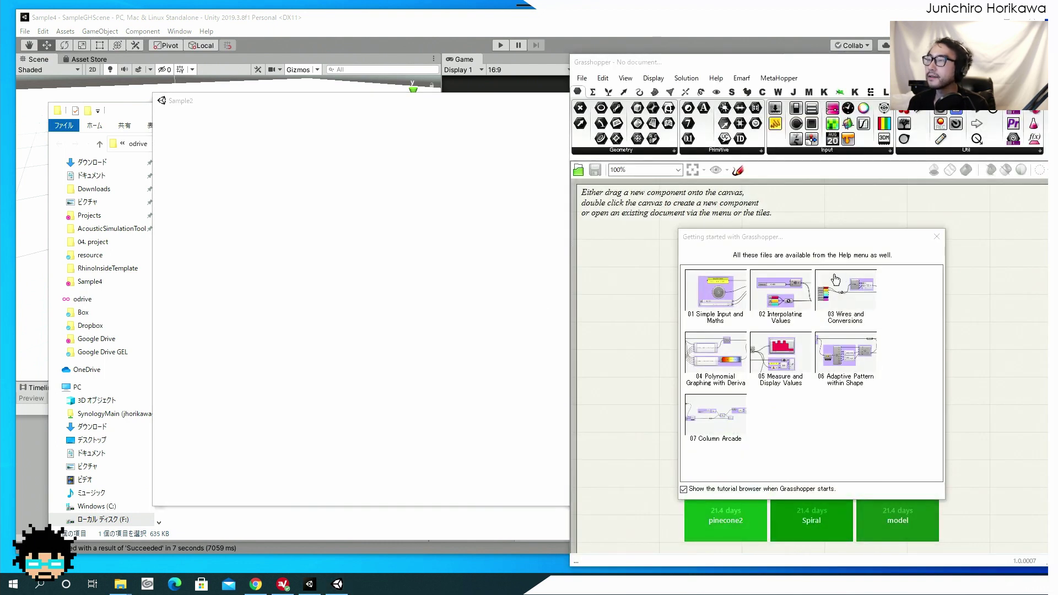
left_click(936, 237)
left_click(583, 79)
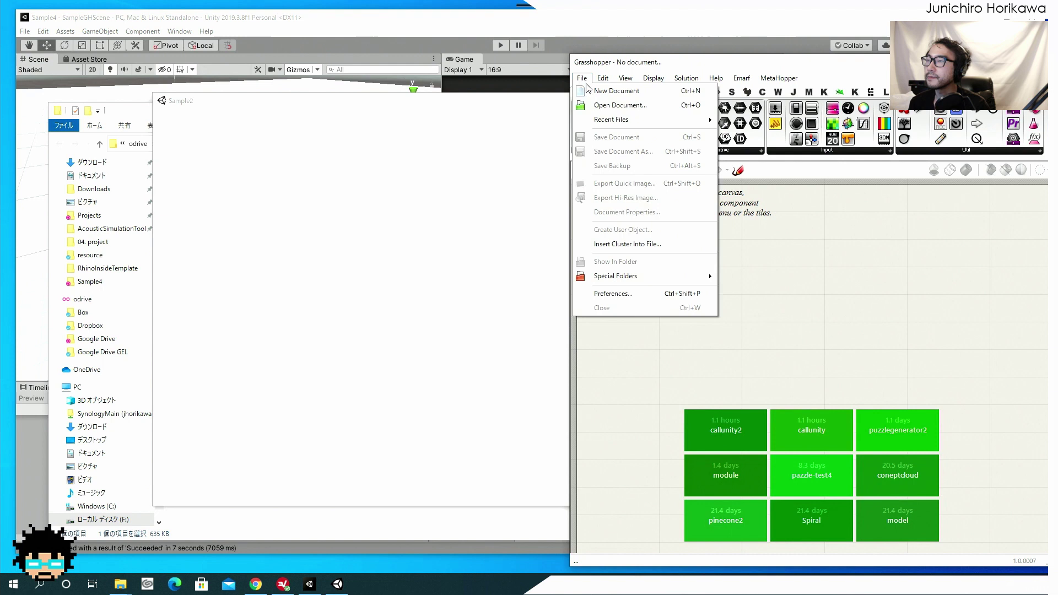
left_click(591, 106)
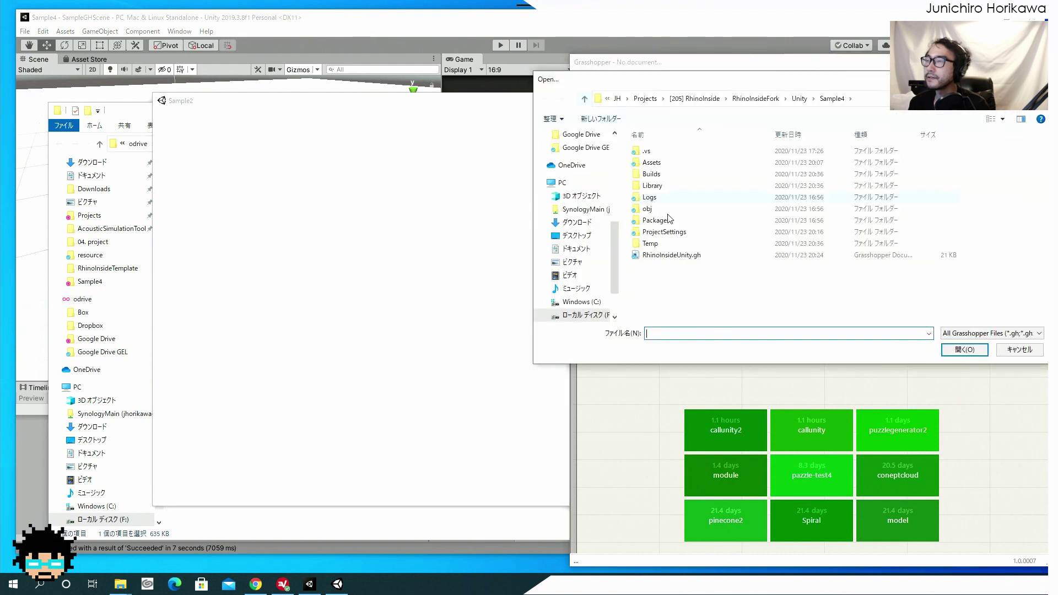
left_click(664, 257)
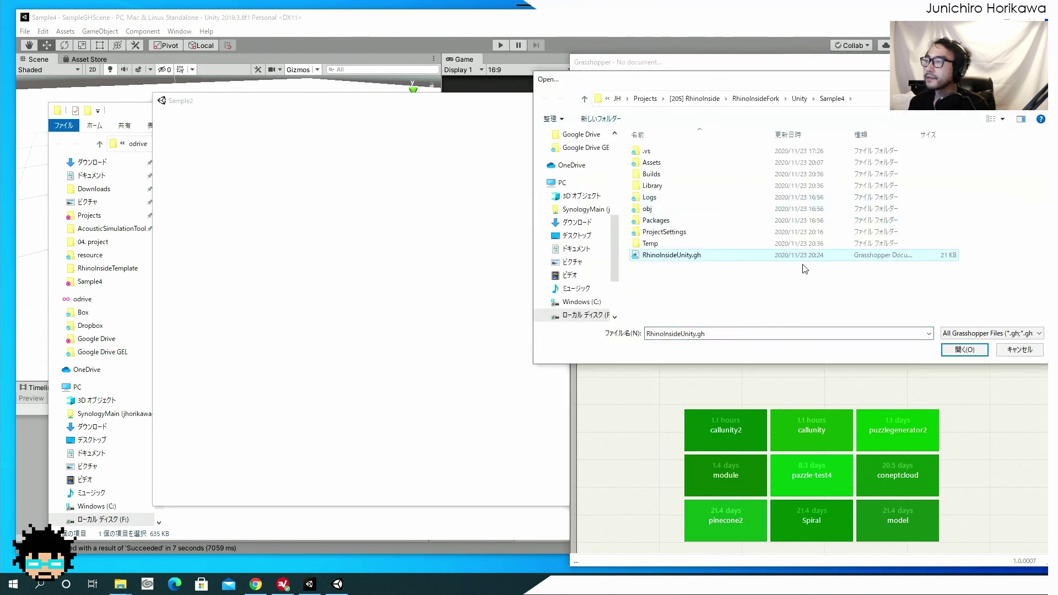
left_click(959, 351)
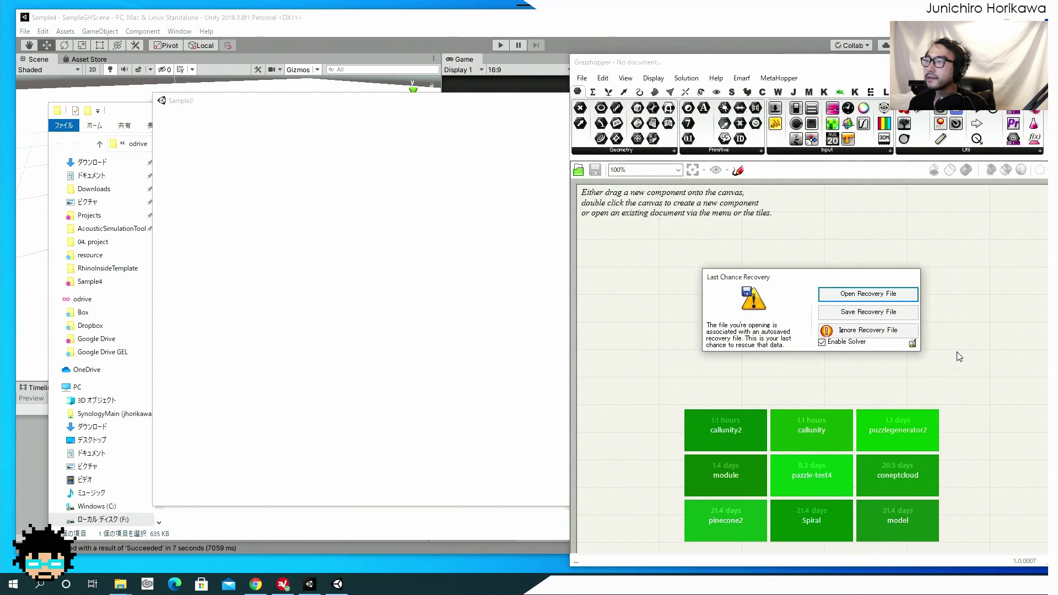
left_click(881, 331)
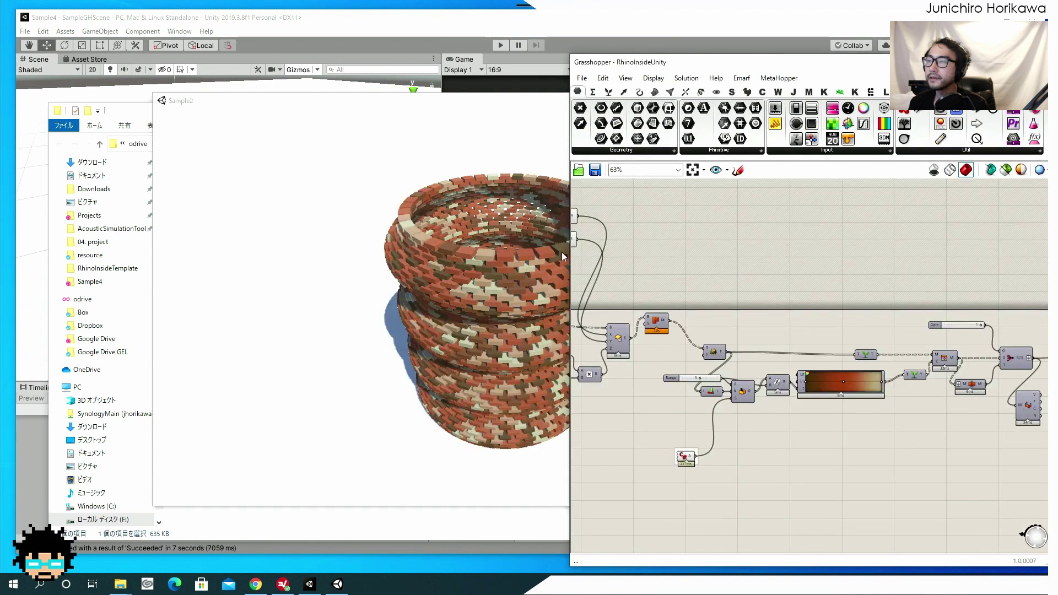
Arrange the Sample2 app and Grasshopper windows side by side and zoom to the sliders.
left_click_drag(679, 65, 864, 114)
left_click(580, 104)
left_click_drag(580, 103, 465, 98)
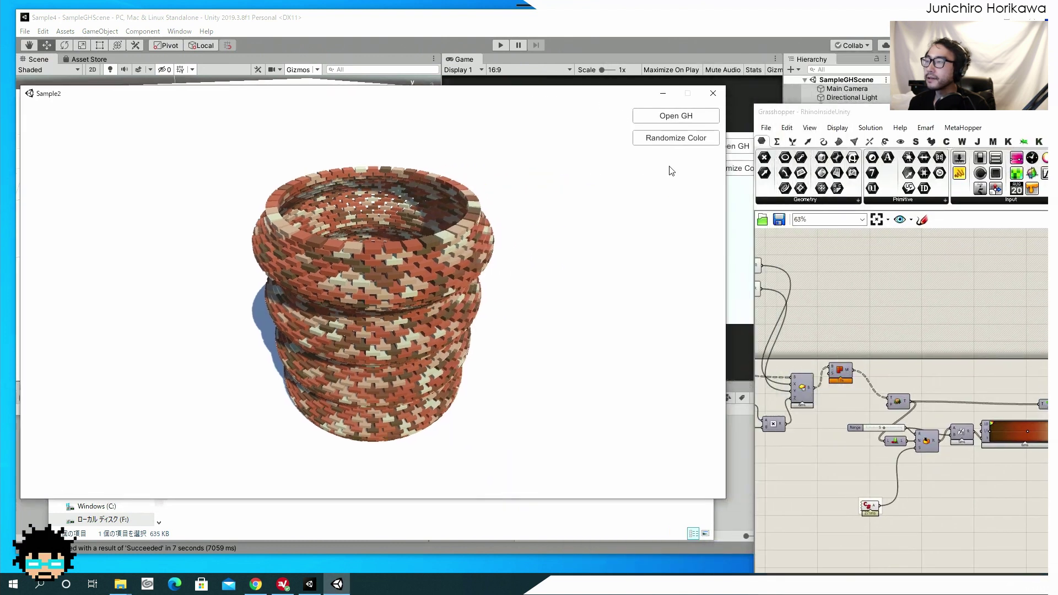
left_click(900, 307)
scroll(845, 360, "down", 3)
scroll(803, 370, "up", 5)
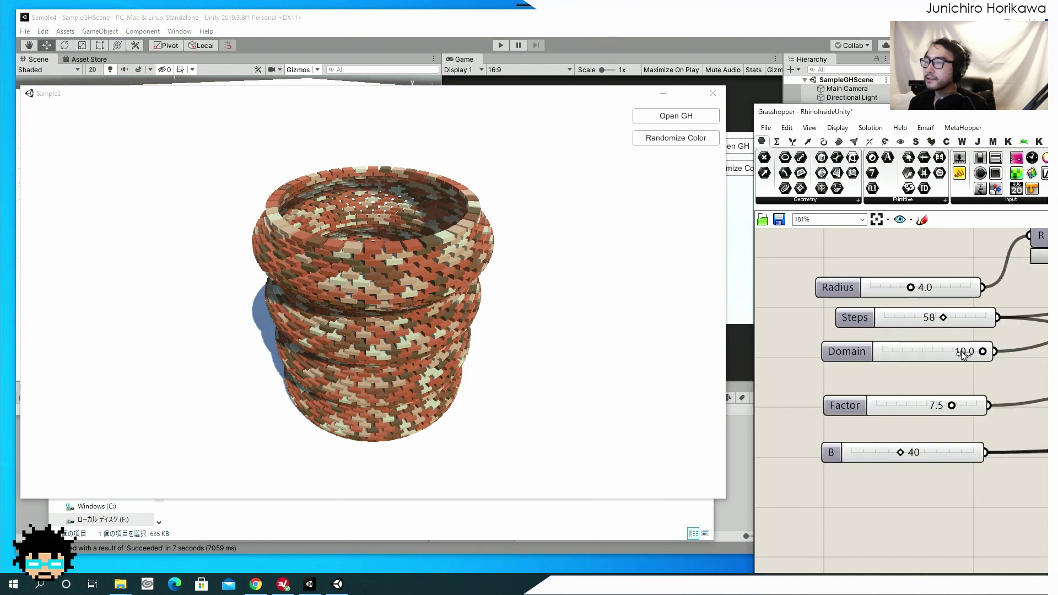
Lower the Domain slider to 6.3 to shorten the tower, then restore it to 10.0.
left_click_drag(949, 352, 947, 352)
left_click(948, 354)
left_click_drag(946, 353, 945, 354)
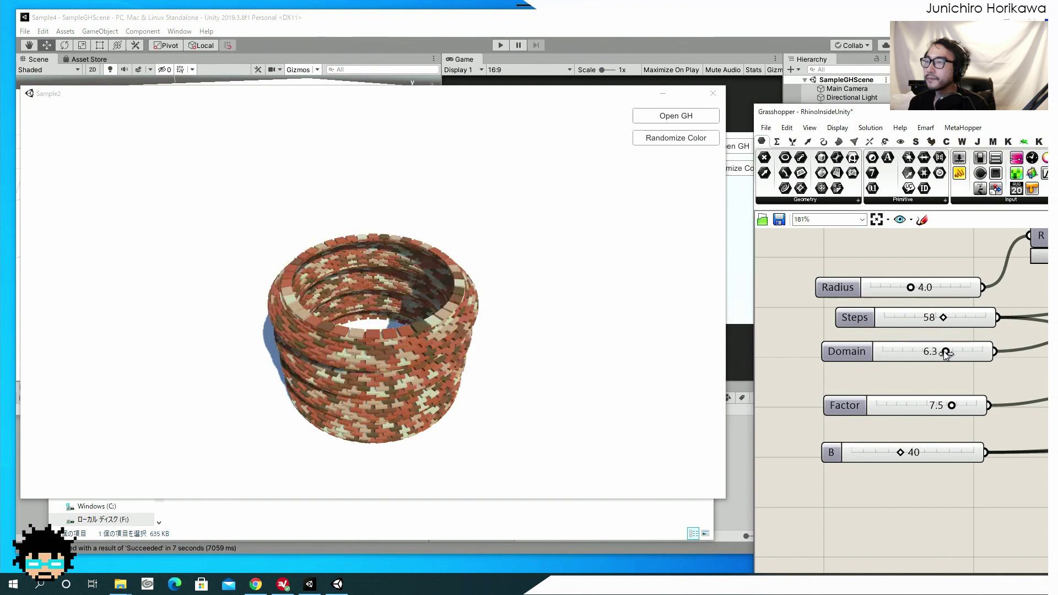
key("ctrl+z")
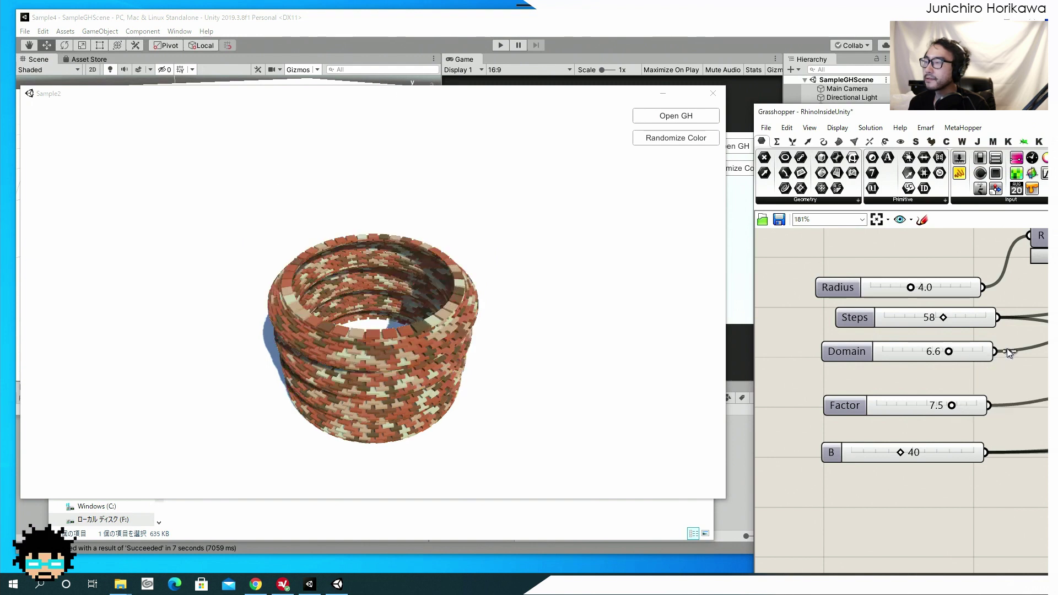
key("ctrl+z")
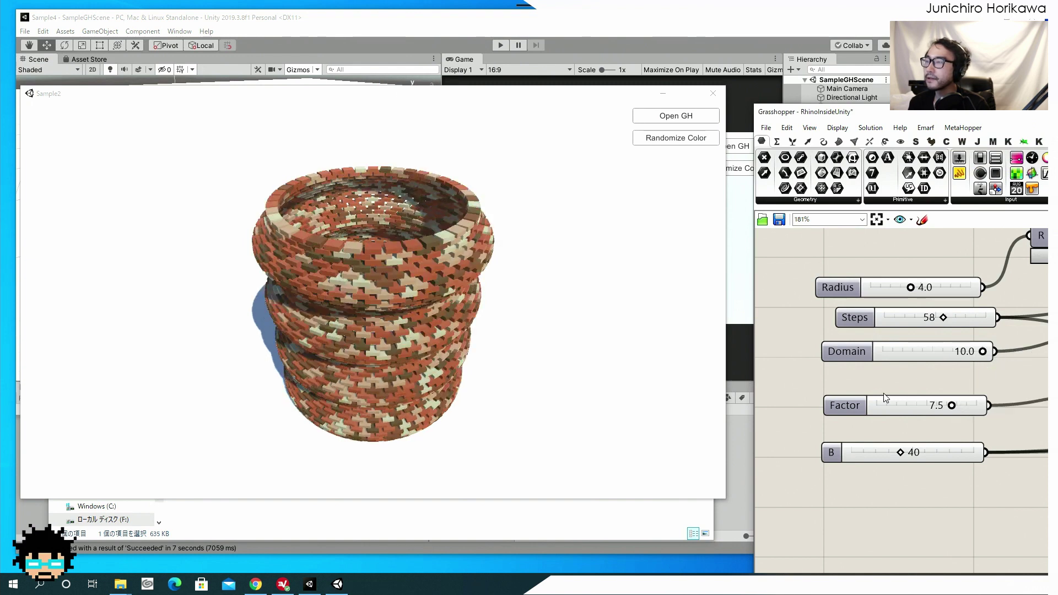
scroll(875, 390, "down", 8)
scroll(911, 392, "up", 5)
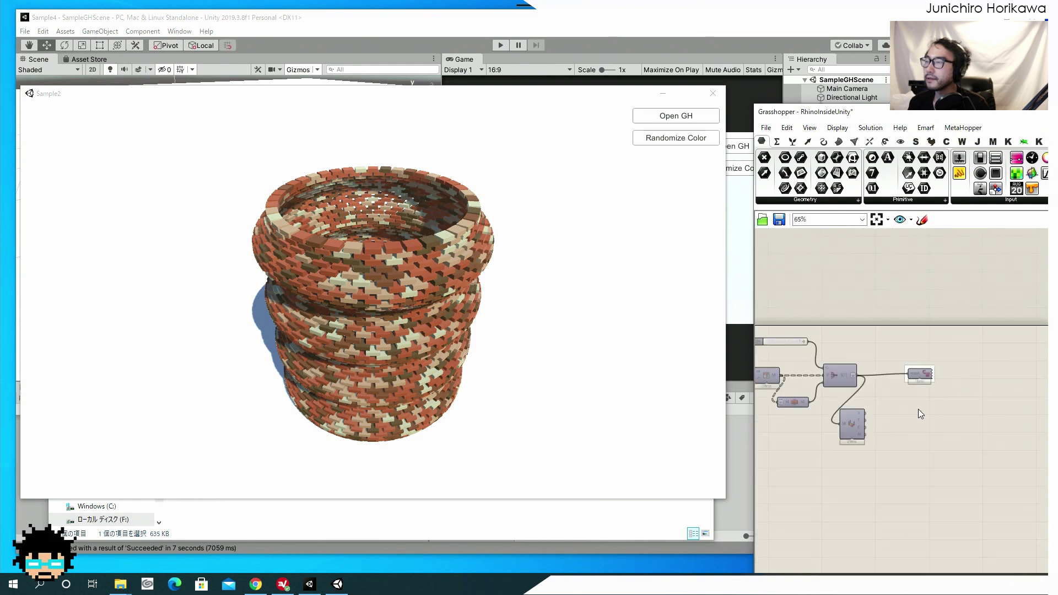
Recolour the tower's bricks eight times with Randomize Color in the Sample2 player window.
left_click(686, 236)
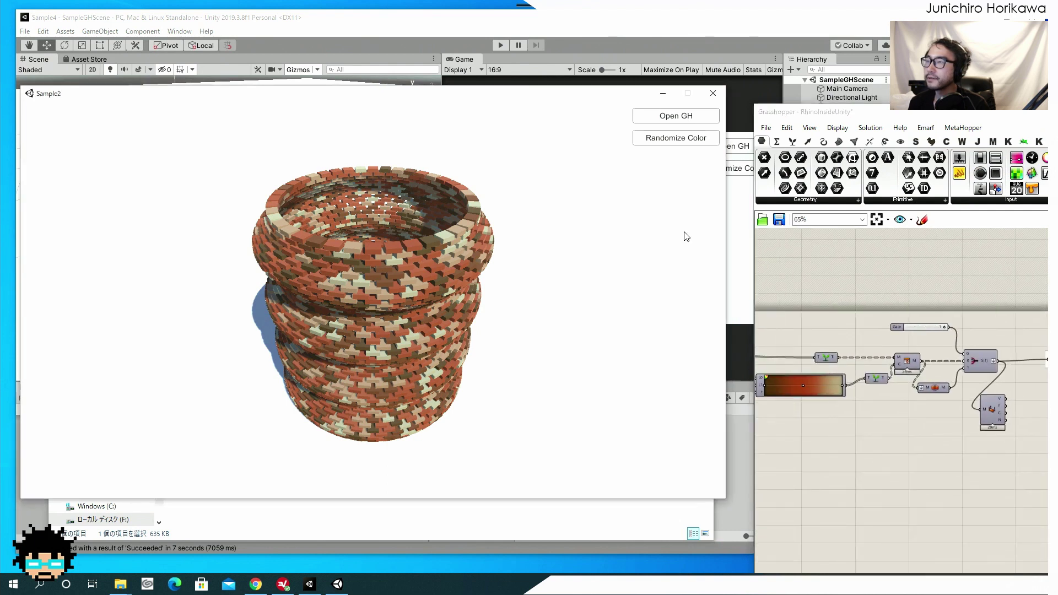
left_click(674, 142)
left_click(674, 142)
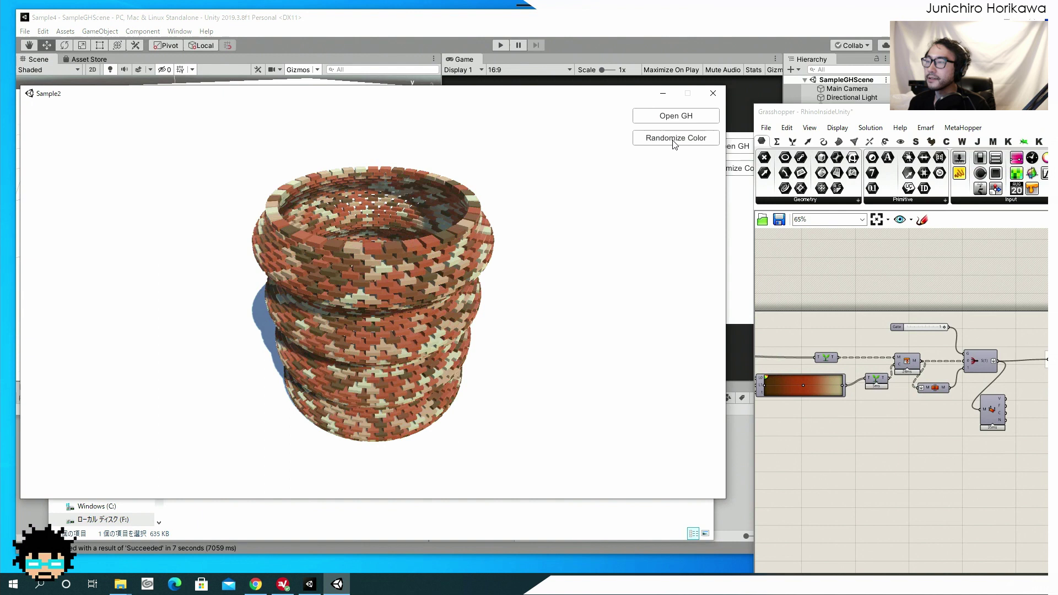
left_click(673, 142)
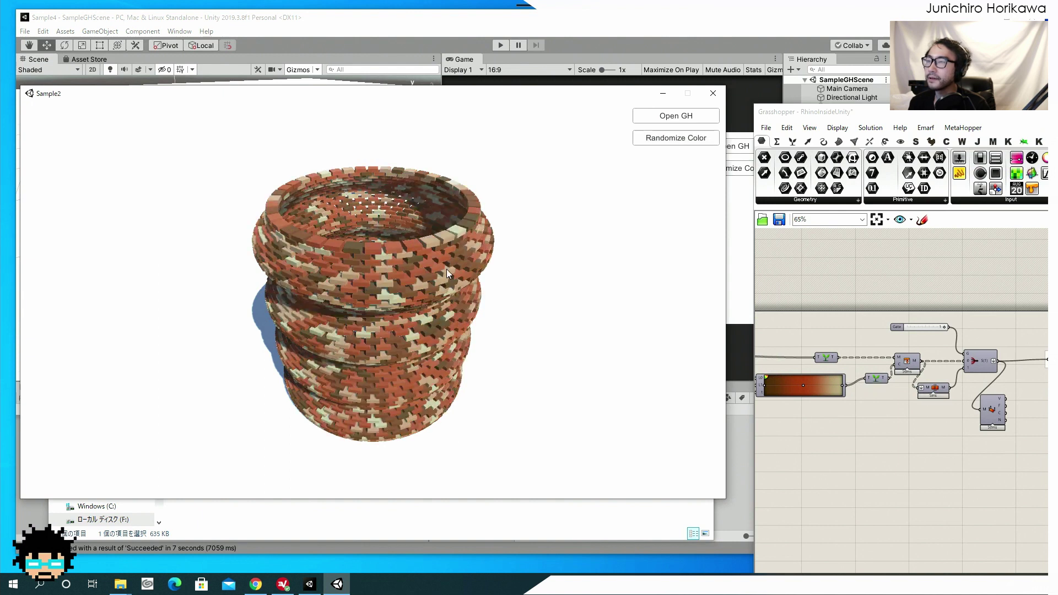
left_click(654, 142)
left_click(653, 143)
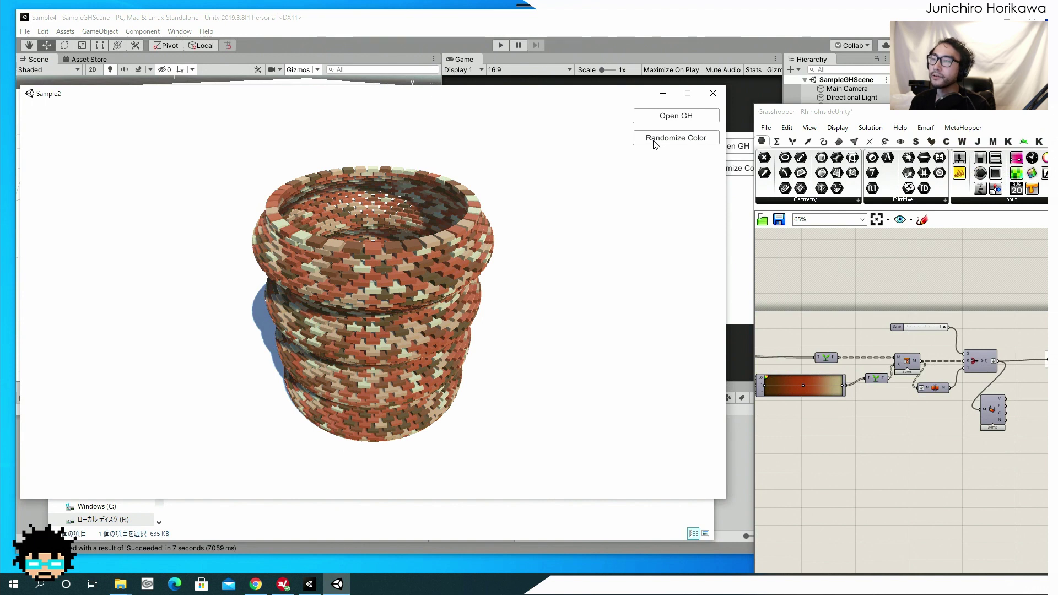
left_click(654, 142)
left_click(654, 142)
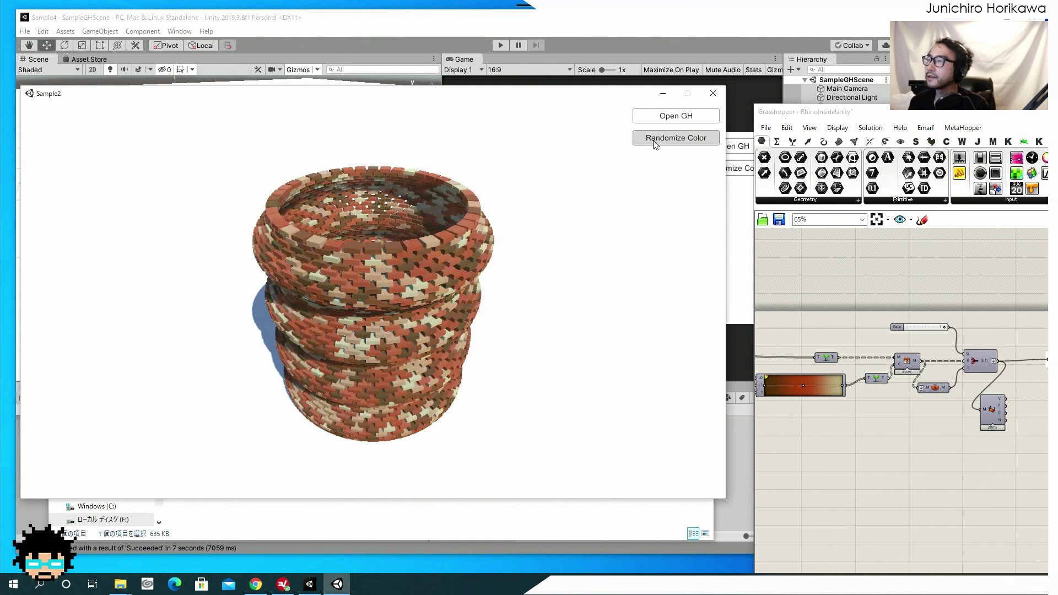
left_click(653, 142)
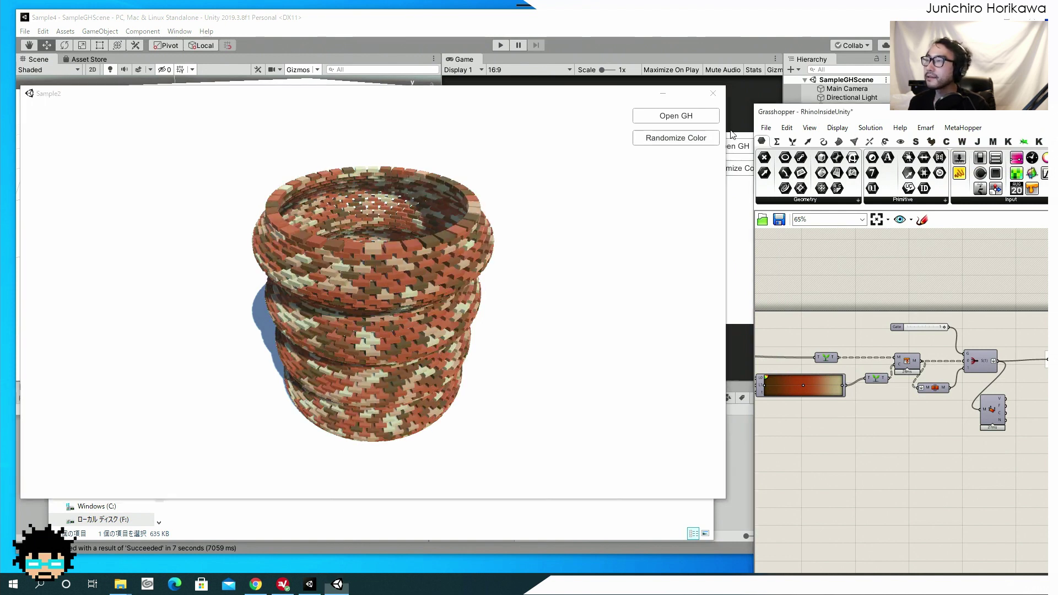
Close the Grasshopper window and reopen it with Open GH from the running build.
left_click_drag(879, 119, 439, 179)
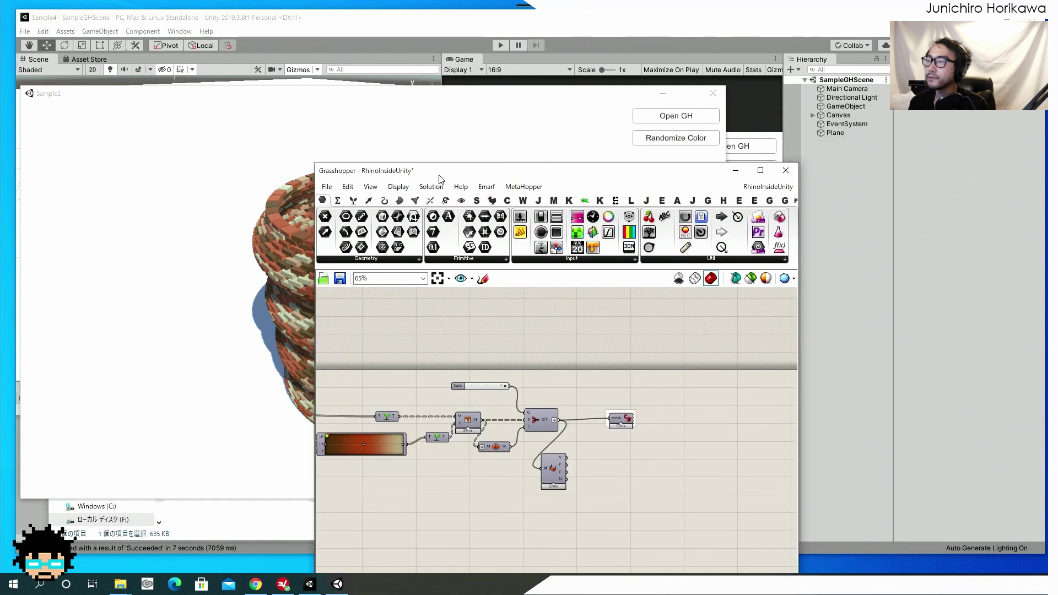
left_click(787, 171)
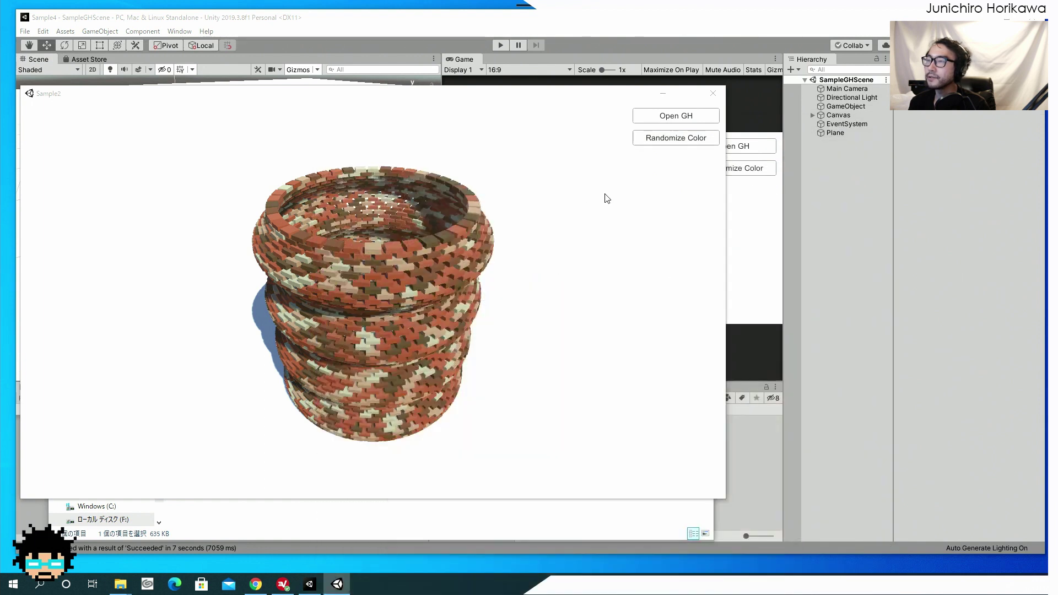
left_click(671, 118)
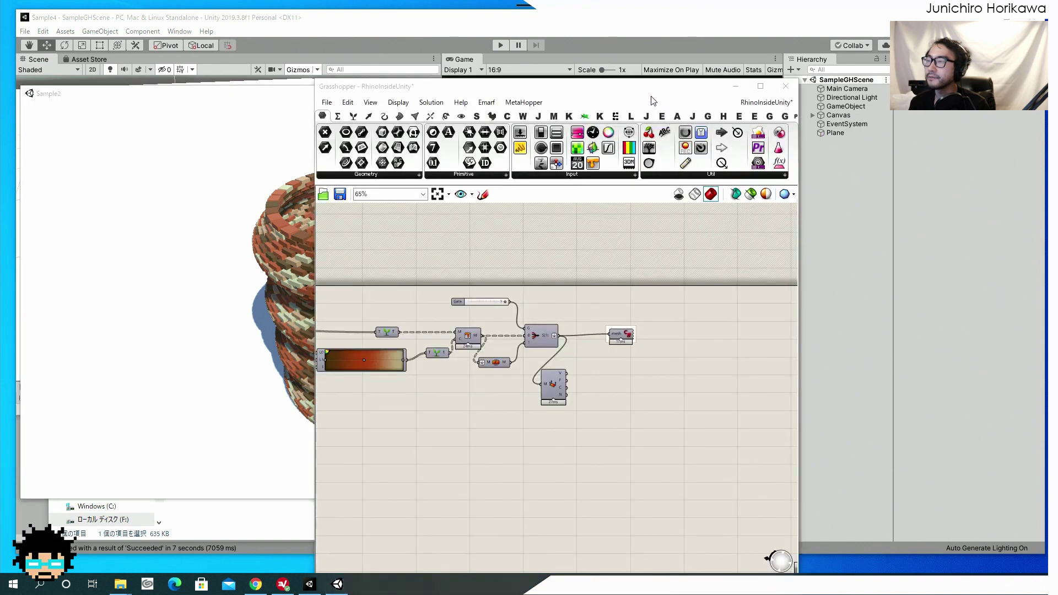
Close the RhinoInsideUnity document with Ctrl+W, declining to save changes.
left_click_drag(648, 88, 815, 84)
scroll(737, 201, "down", 5)
right_click_drag(699, 223, 863, 278)
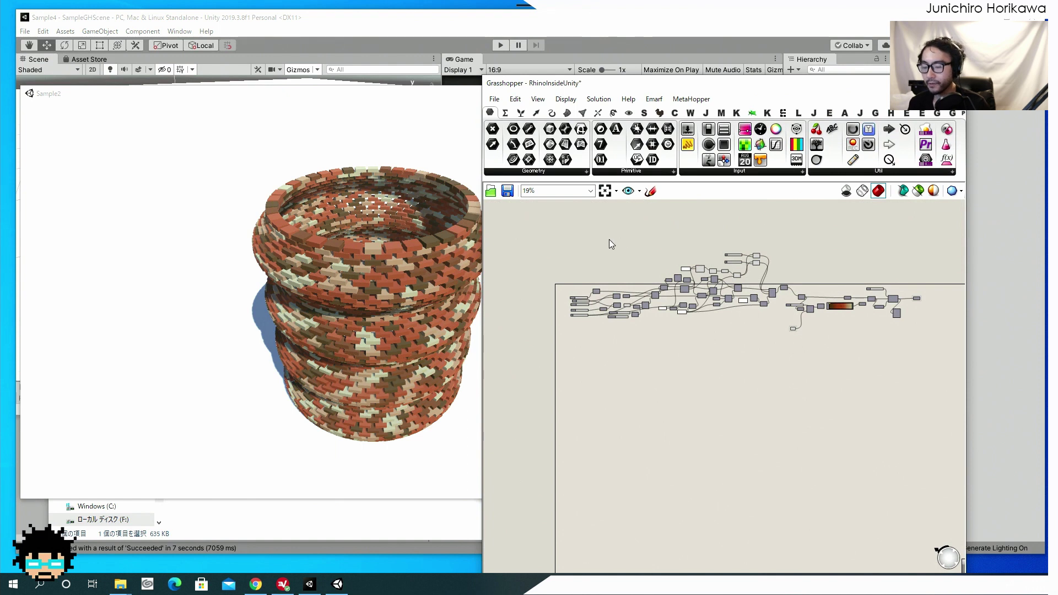
key("ctrl+w")
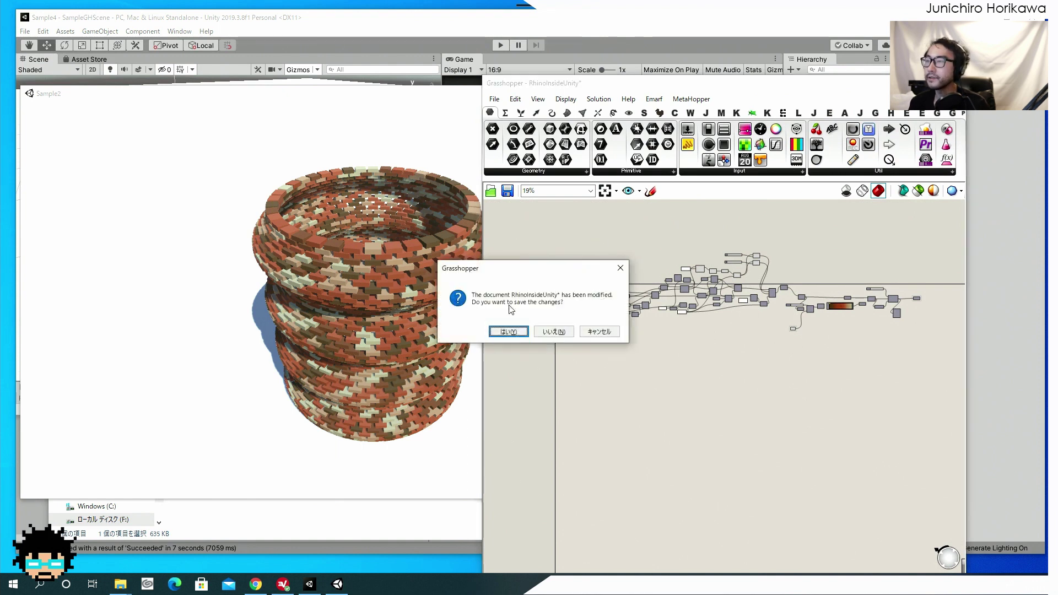
left_click(553, 332)
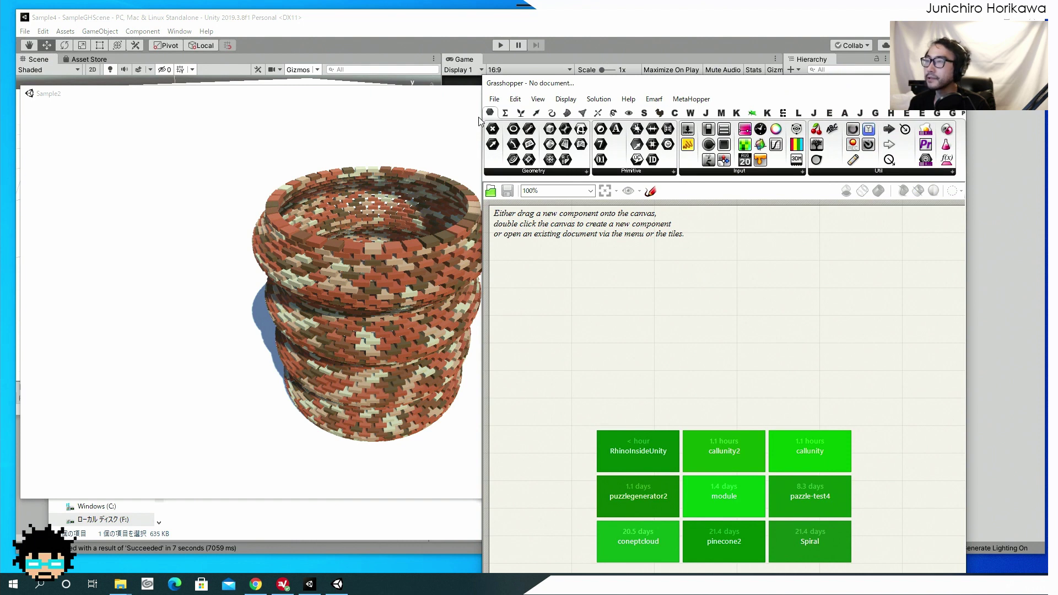
left_click(494, 100)
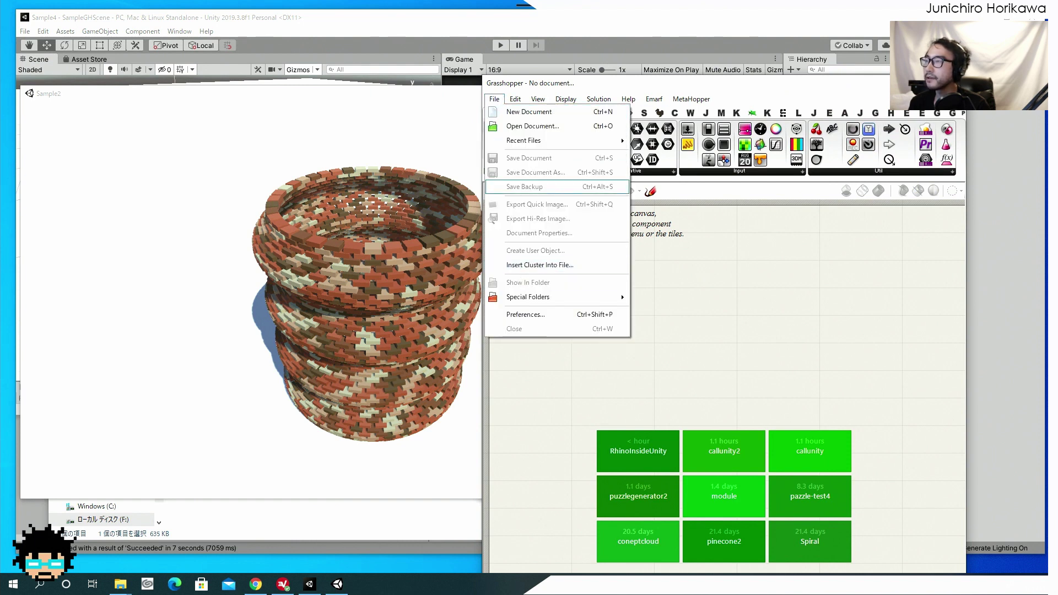
Reopen the RhinoInsideUnity.gh definition in Grasshopper and zoom in on its sliders.
key("alt+F4")
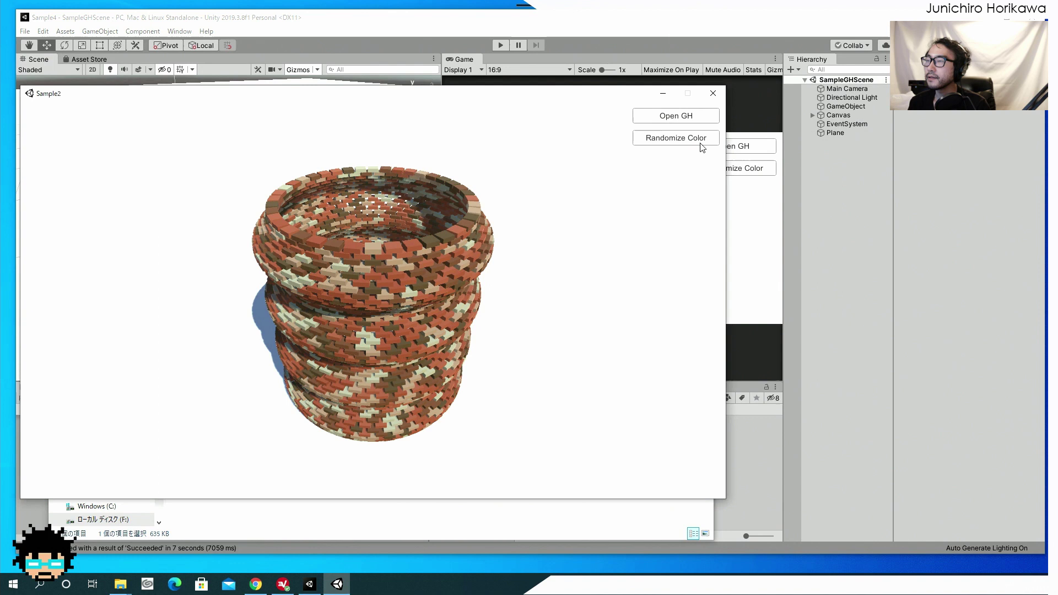
left_click(668, 121)
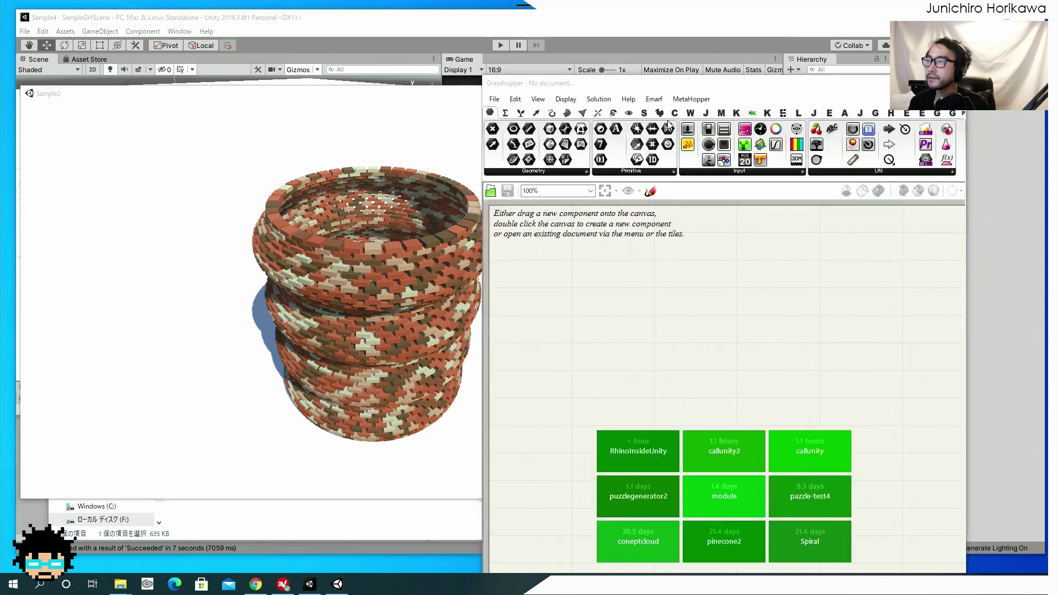
left_click(495, 100)
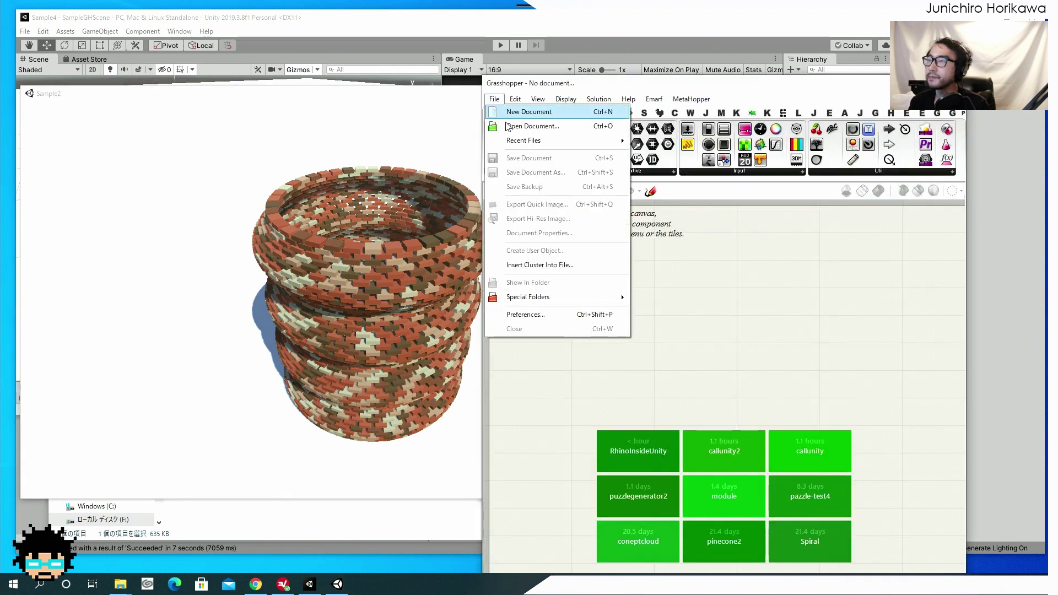
left_click(524, 125)
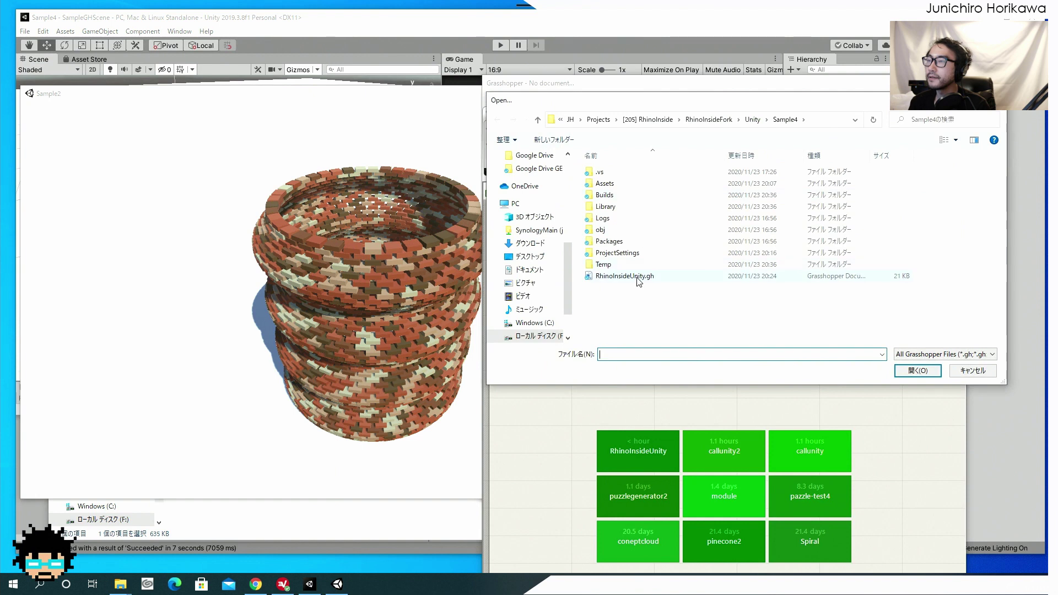
double_click(637, 277)
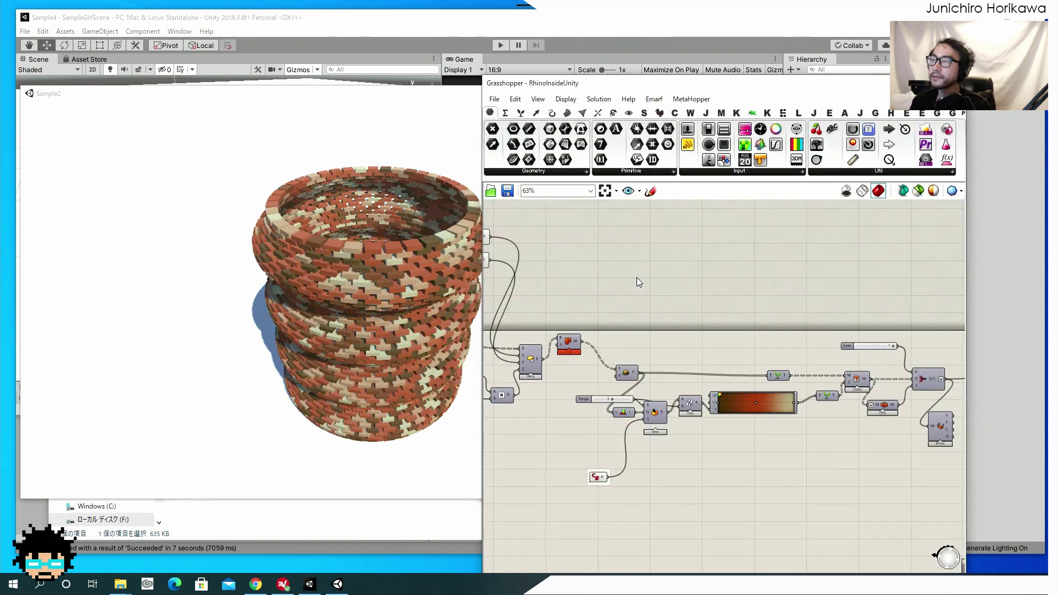
scroll(626, 316, "up", 8)
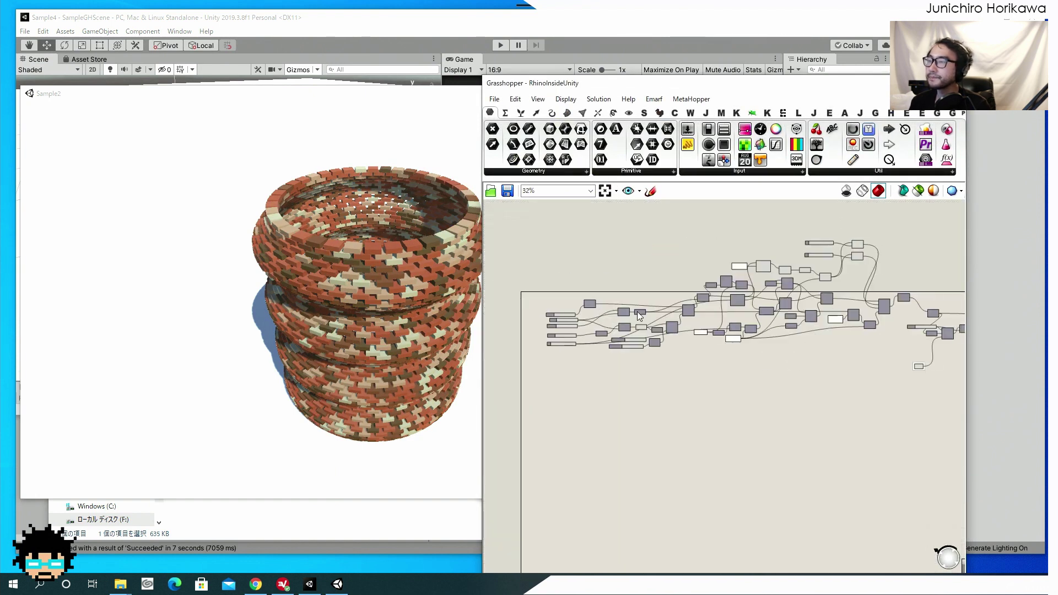
scroll(639, 345, "up", 1)
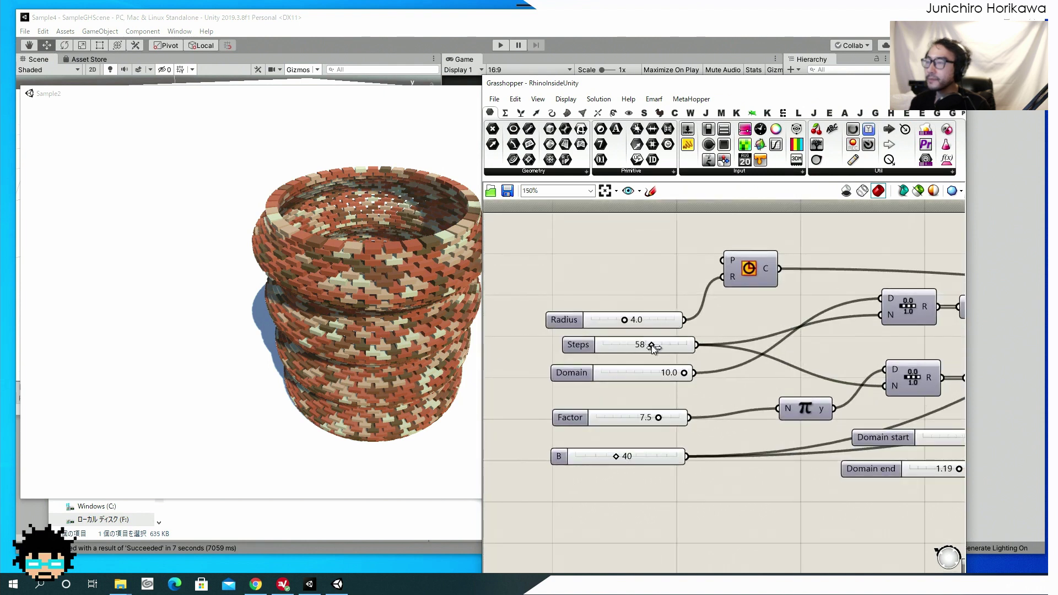
Set Steps to 83 and Radius to 3.8, then view the reshaped tower in the Sample2 player.
left_click_drag(674, 347, 674, 347)
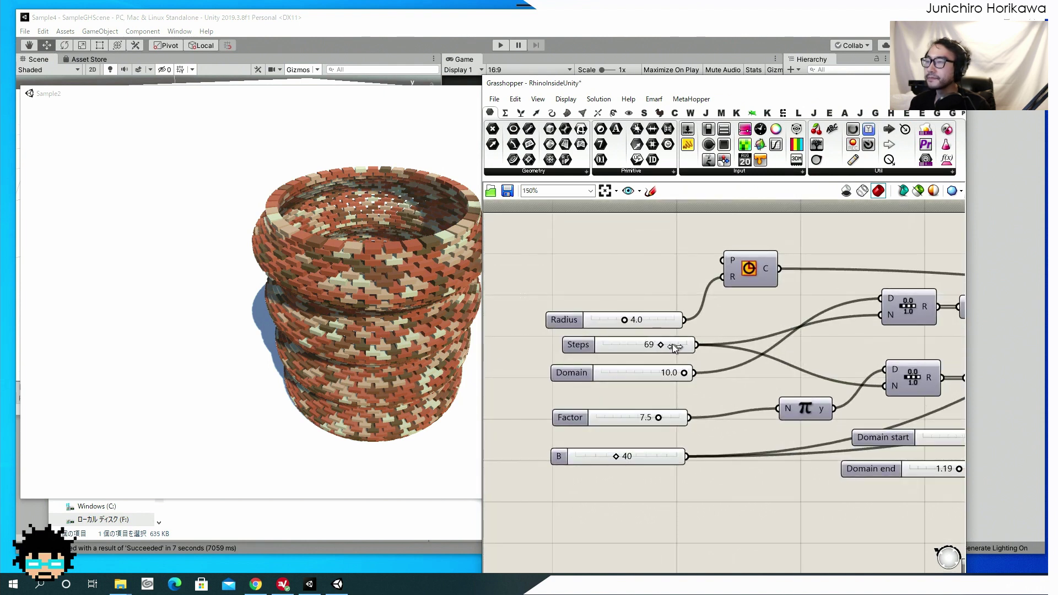
left_click(672, 345)
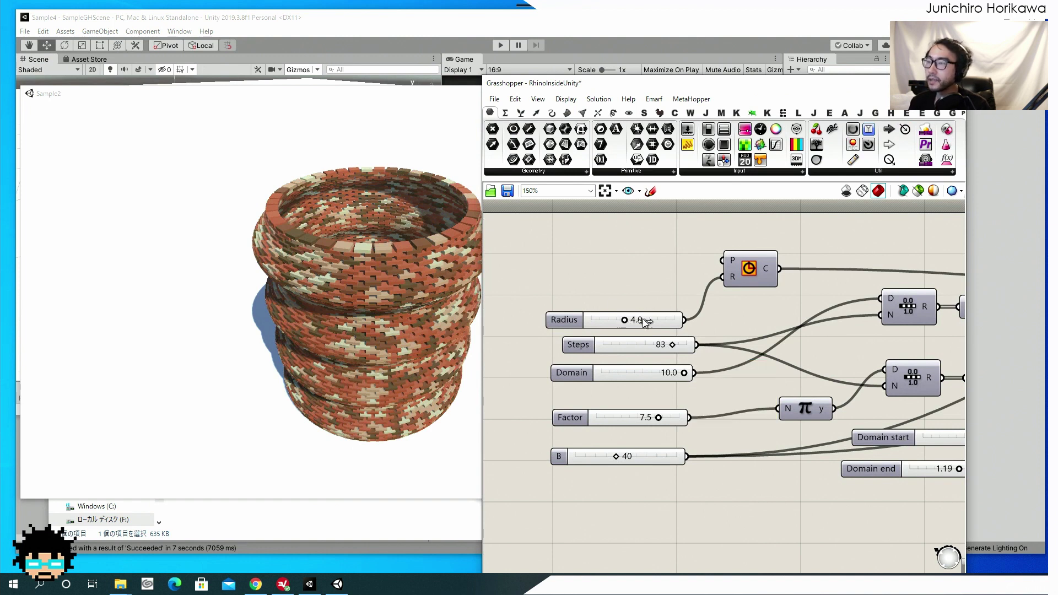
left_click_drag(647, 318, 647, 318)
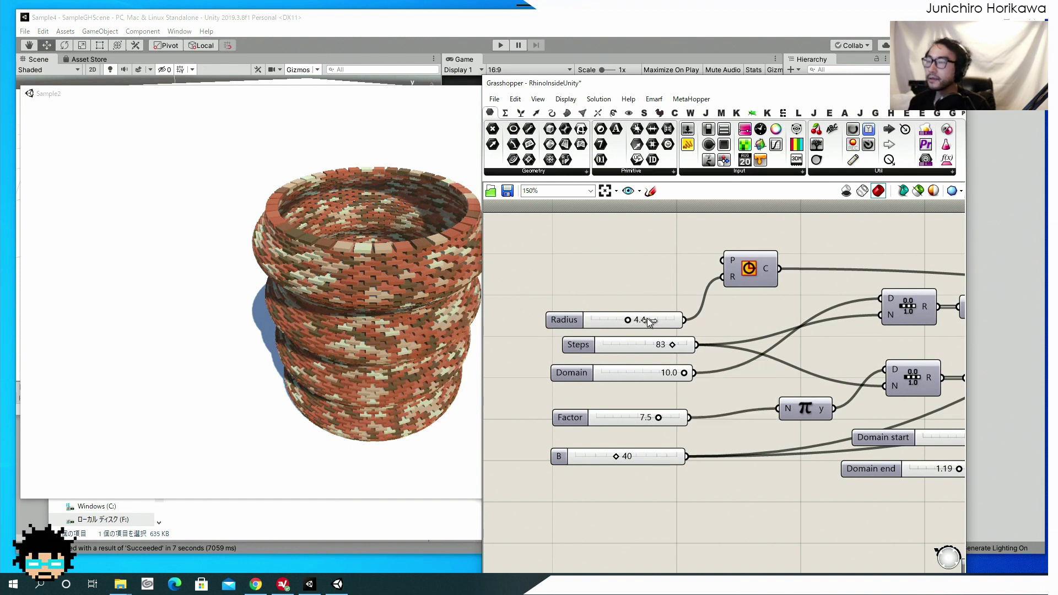
left_click(647, 319)
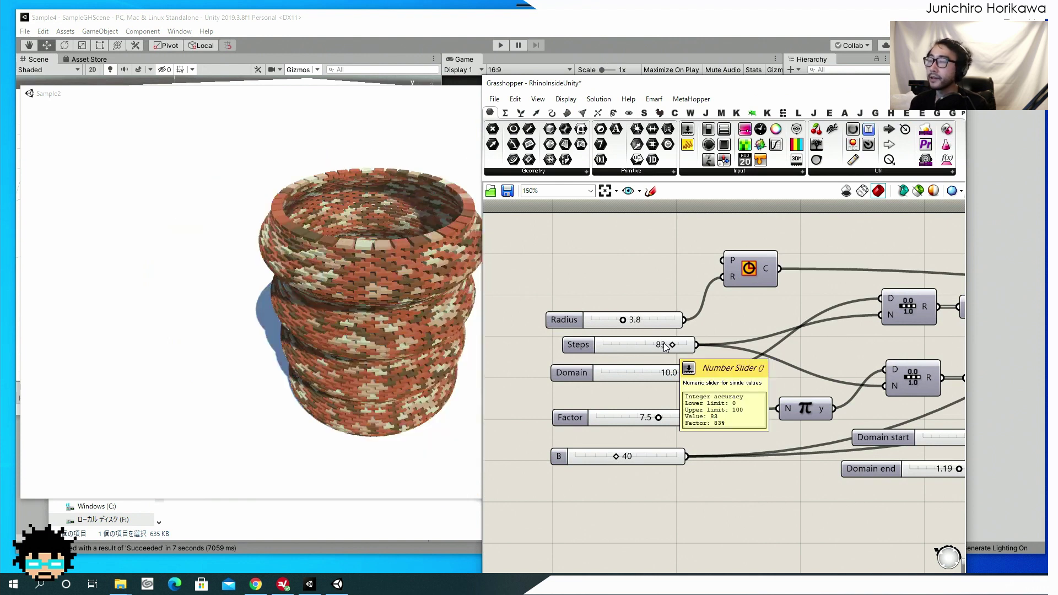
left_click(302, 100)
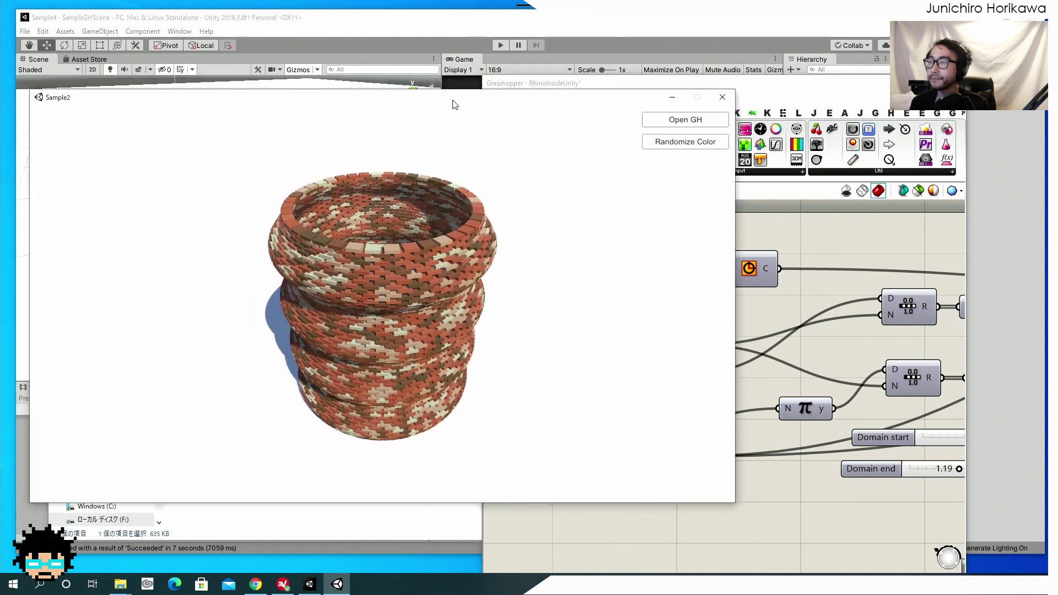
Close the running Sample2 build, the builds folder window and the build settings.
left_click(723, 97)
left_click(701, 111)
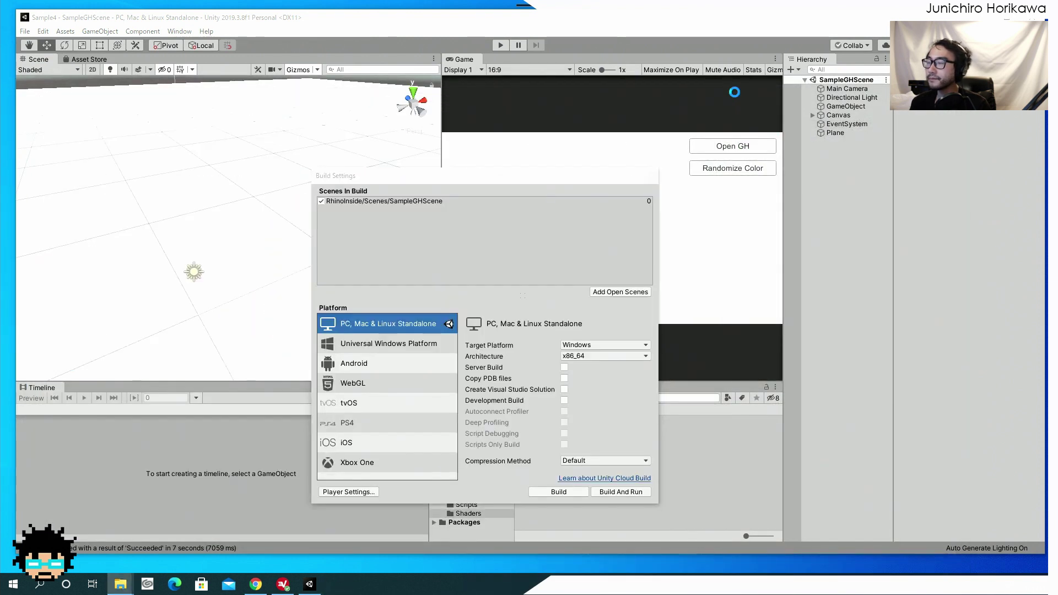
left_click(654, 177)
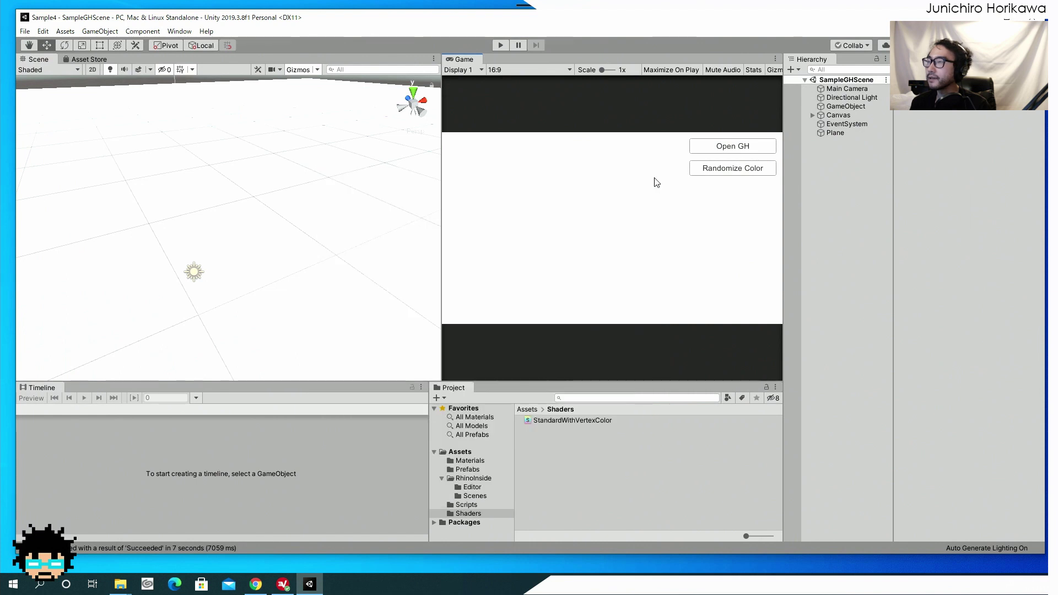
Enlarge the Project panel and select the Assets/RhinoInside folder to list its contents.
left_click(443, 478)
left_click(467, 488)
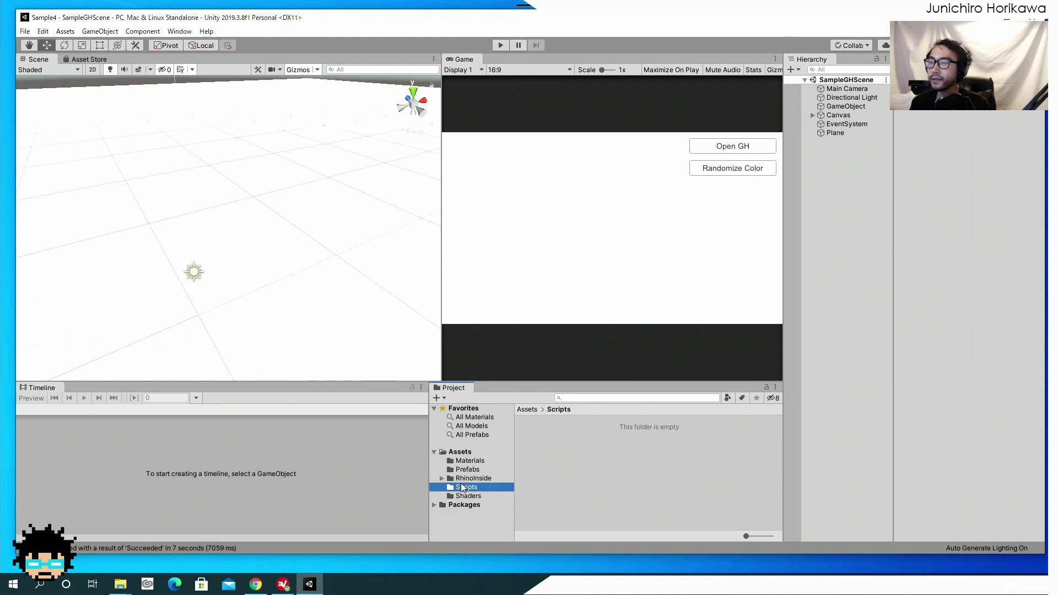
left_click(465, 479)
left_click(444, 479)
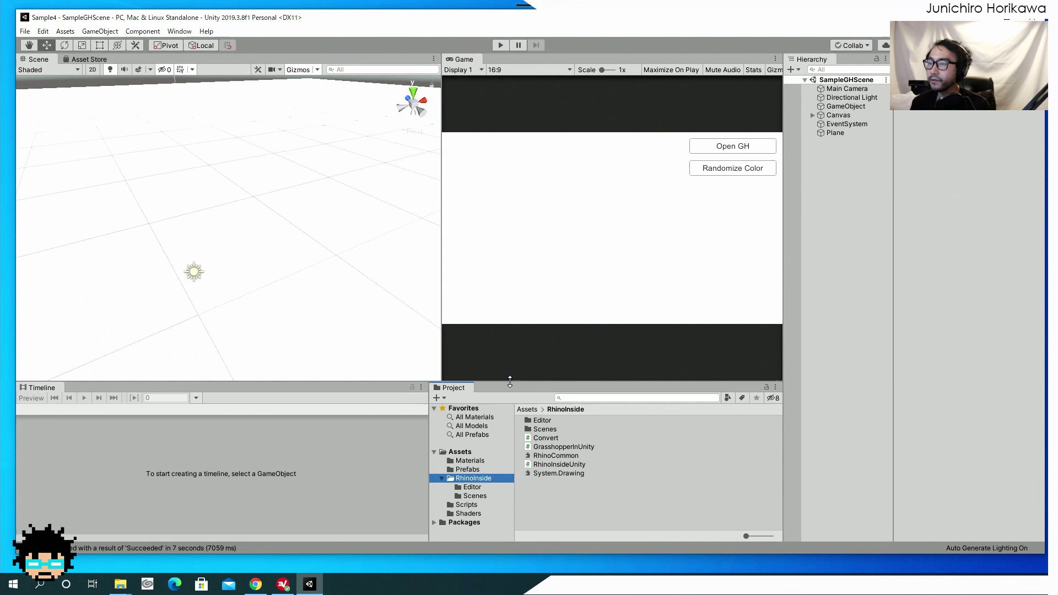
left_click_drag(511, 381, 511, 270)
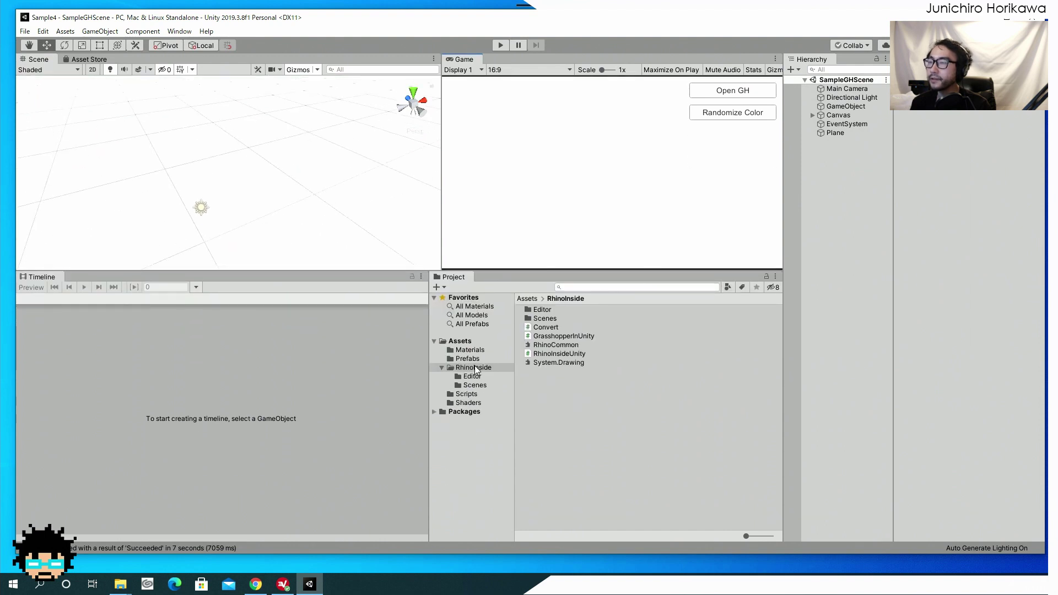
left_click(476, 369)
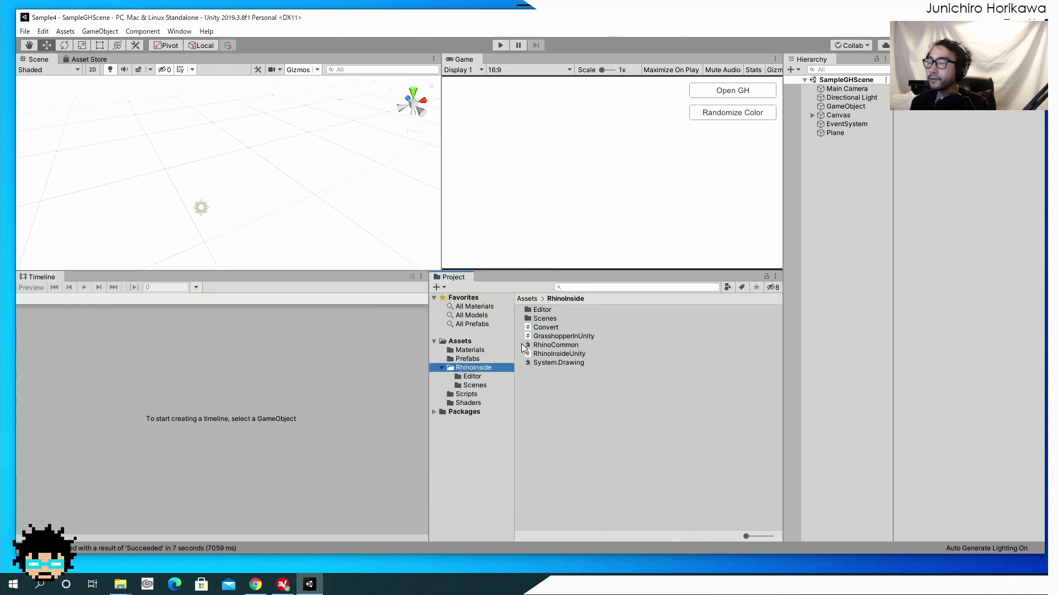
left_click(535, 330)
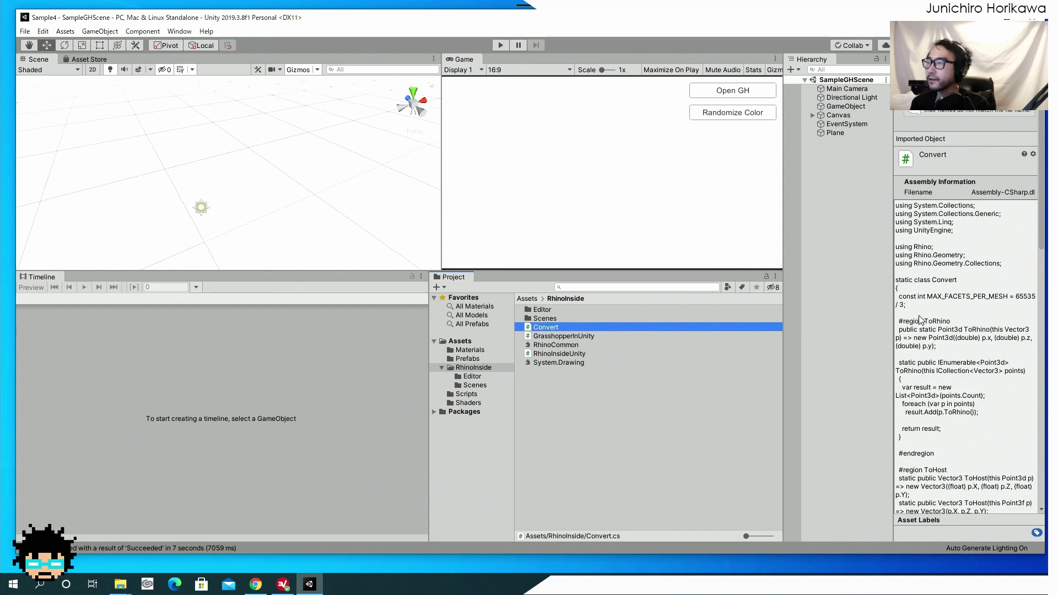
left_click(592, 335)
scroll(981, 303, "down", 3)
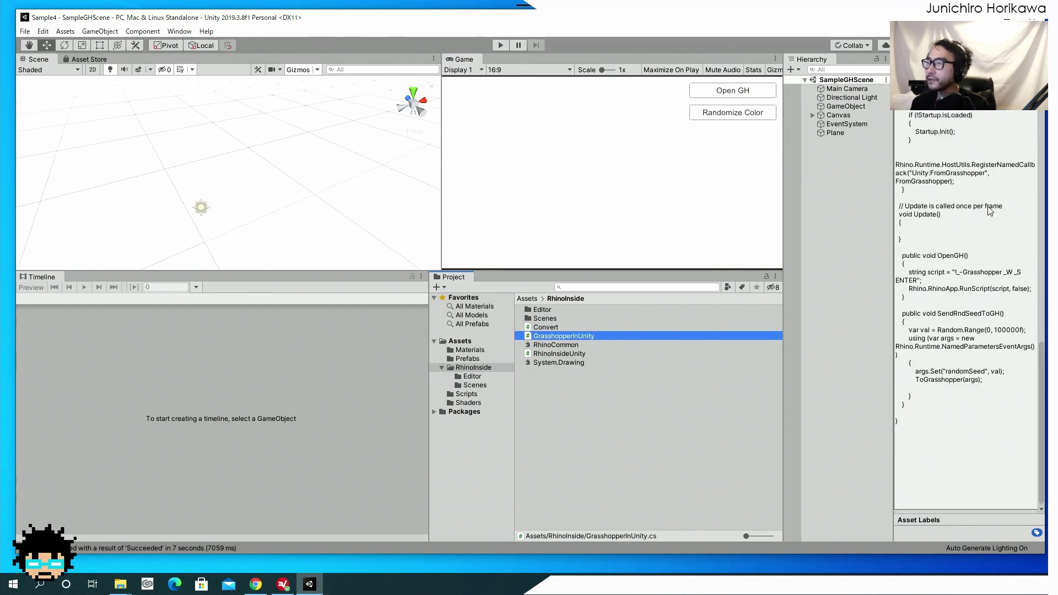
left_click(847, 107)
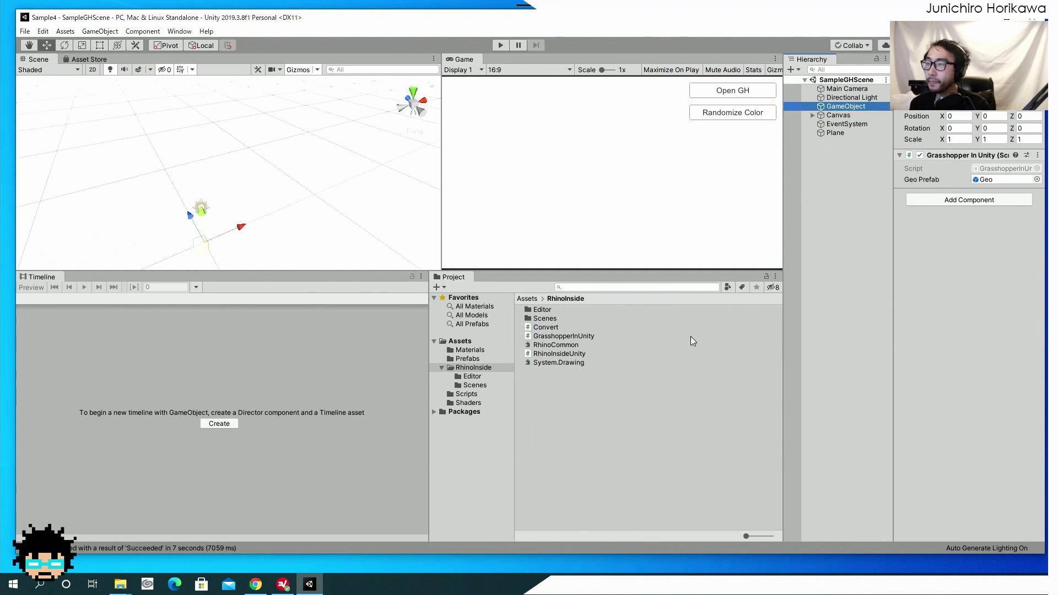
left_click(555, 356)
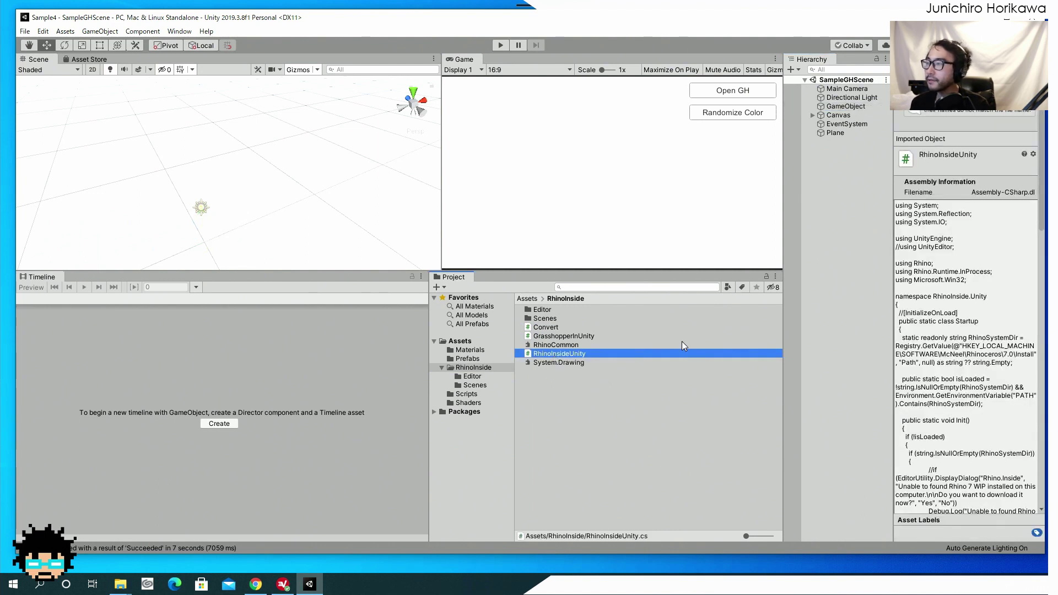
scroll(948, 346, "down", 10)
scroll(970, 337, "up", 8)
scroll(971, 336, "up", 3)
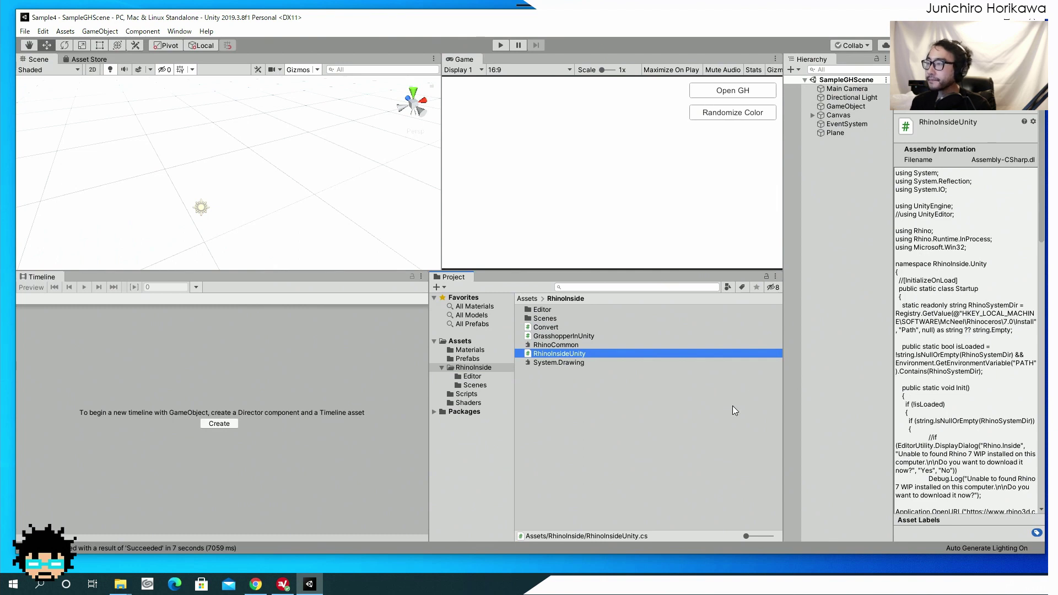
left_click(565, 440)
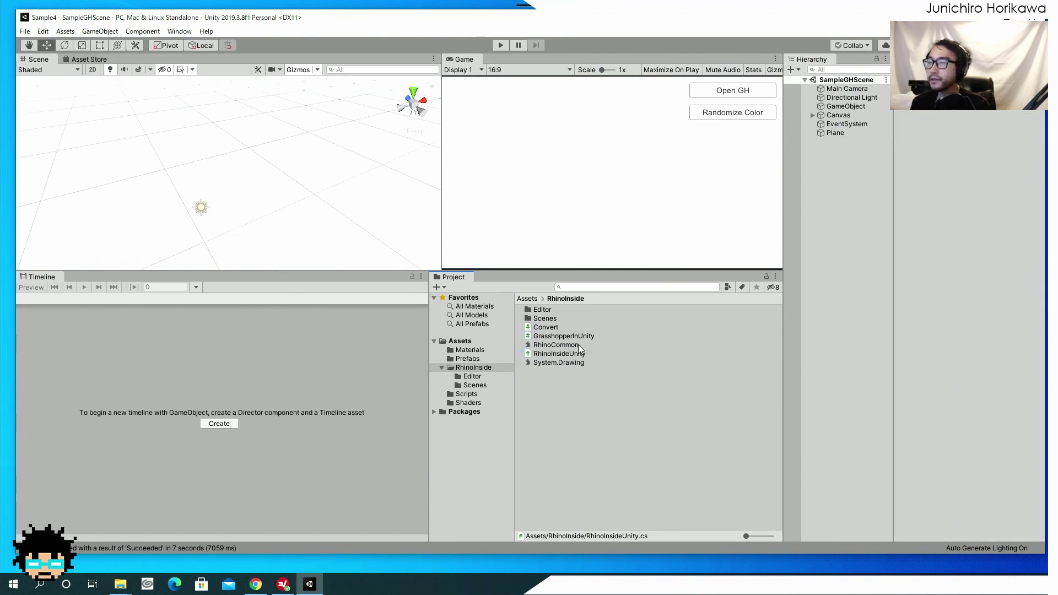
Reveal the RhinoInside folder in File Explorer and open it.
right_click(477, 368)
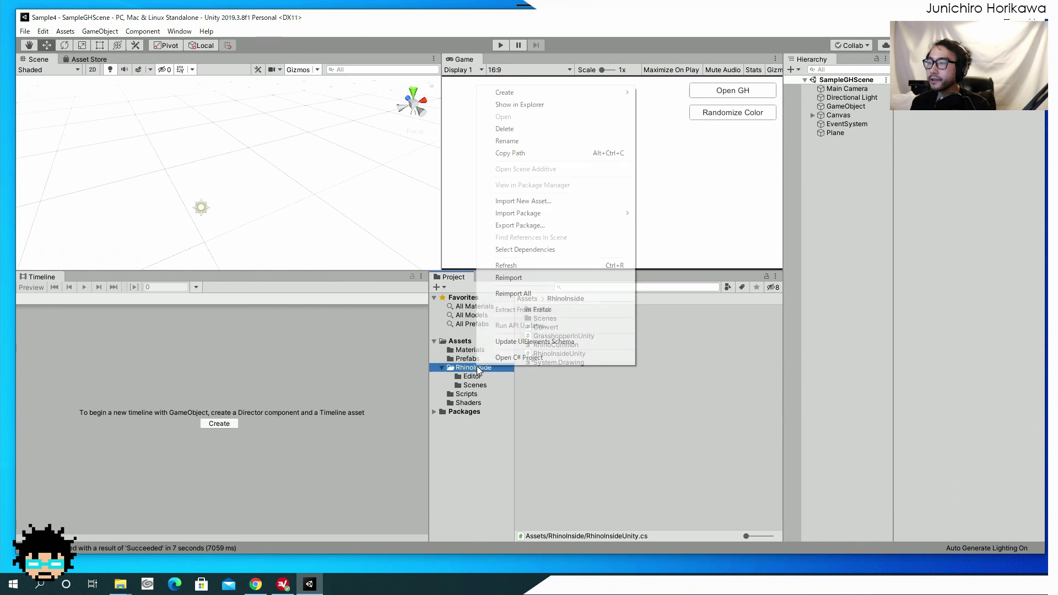
left_click(521, 109)
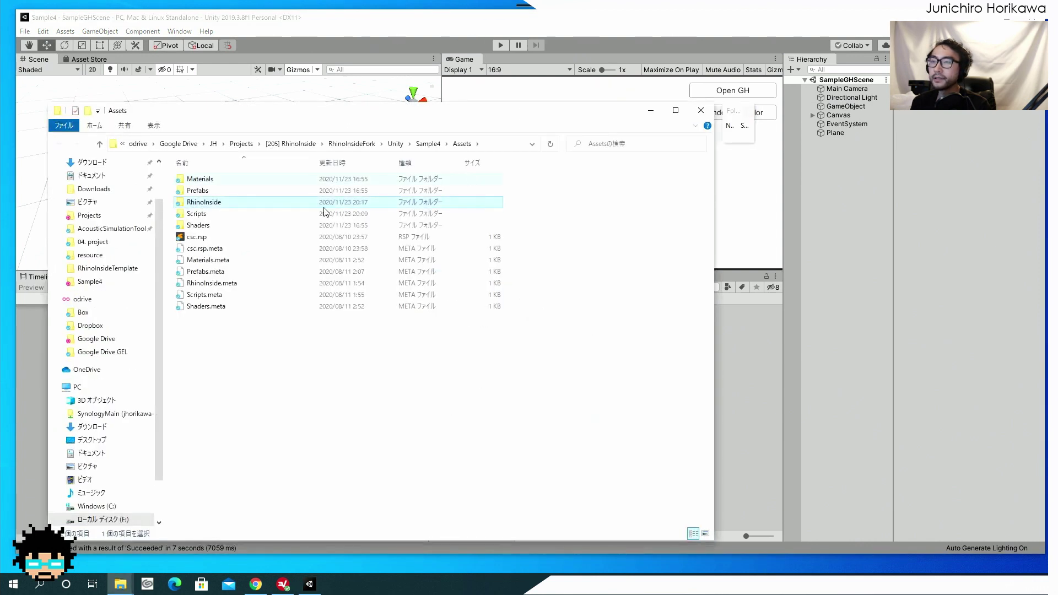
double_click(214, 204)
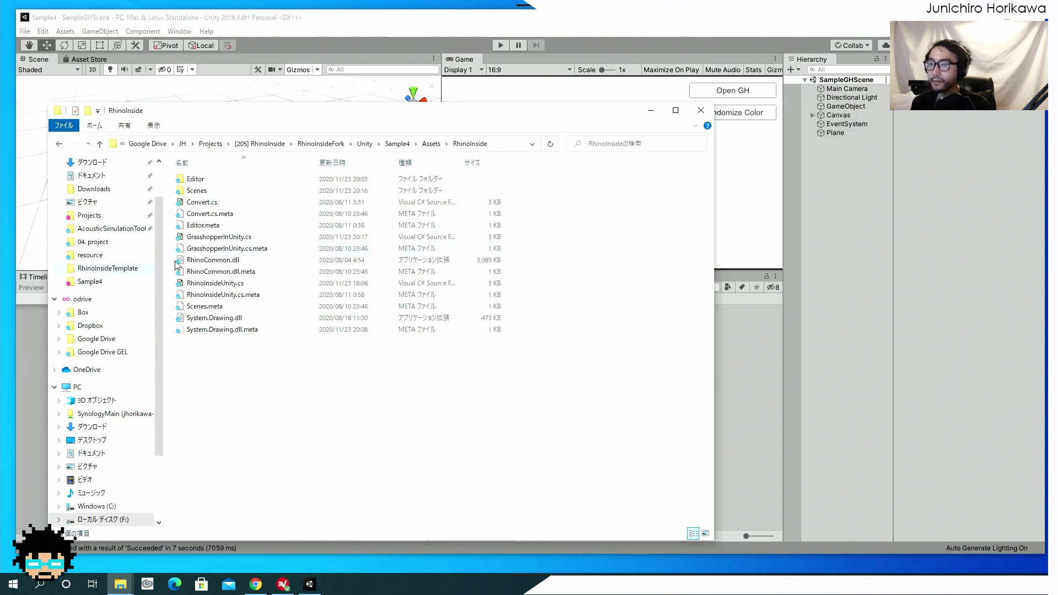
Check the file sizes of RhinoCommon.dll and System.Drawing.dll, leaving them unrenamed.
left_click(193, 261)
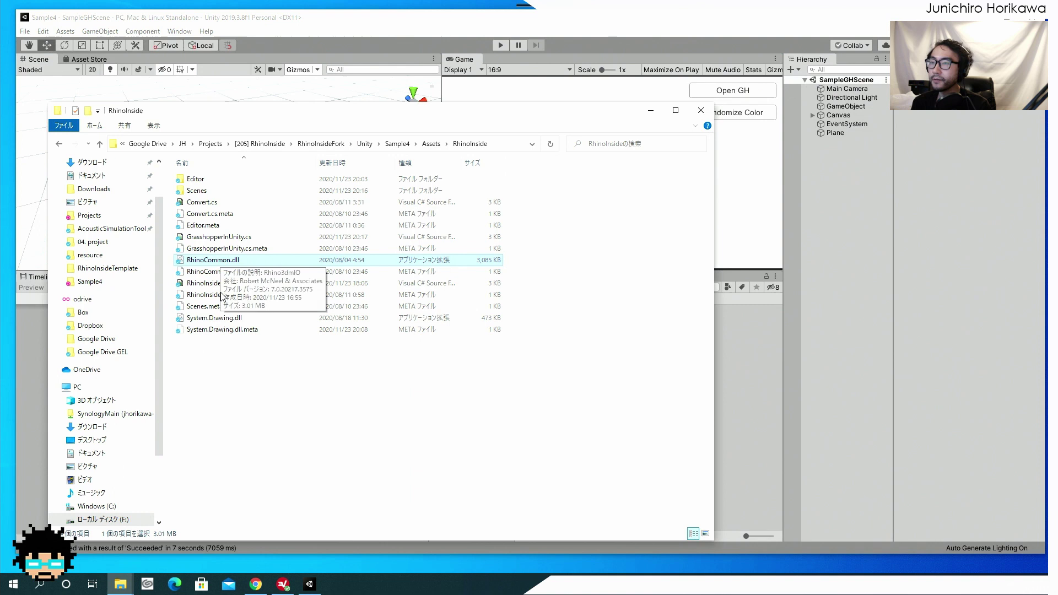
left_click(217, 323)
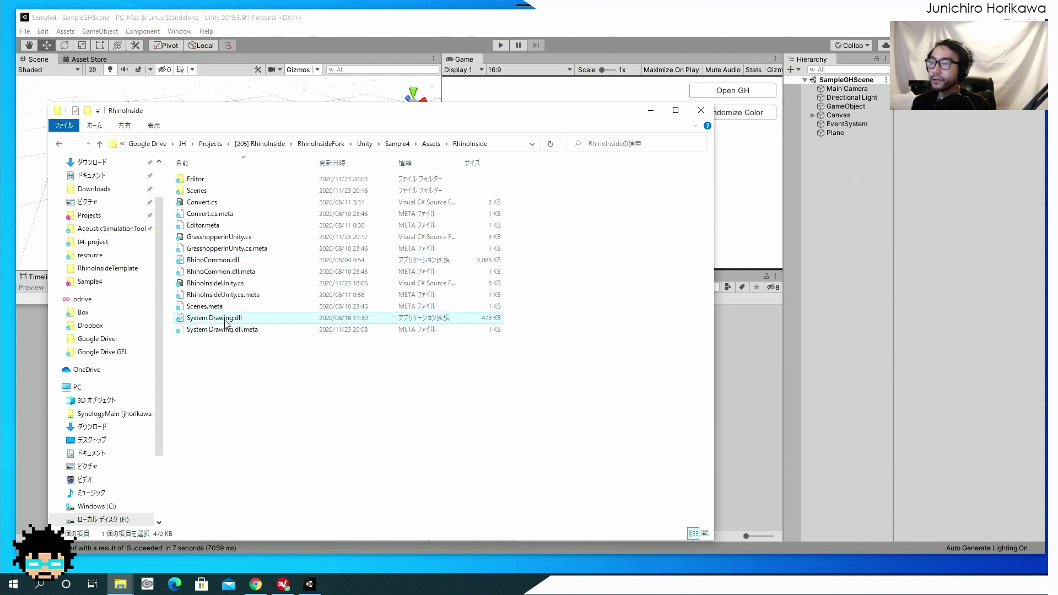
left_click(217, 263)
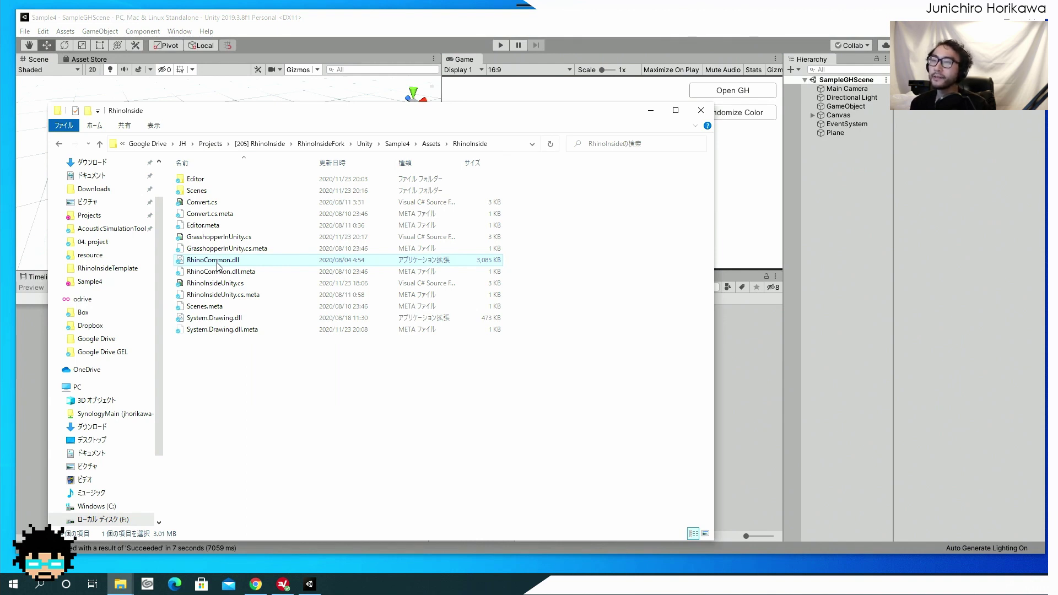
left_click(219, 265)
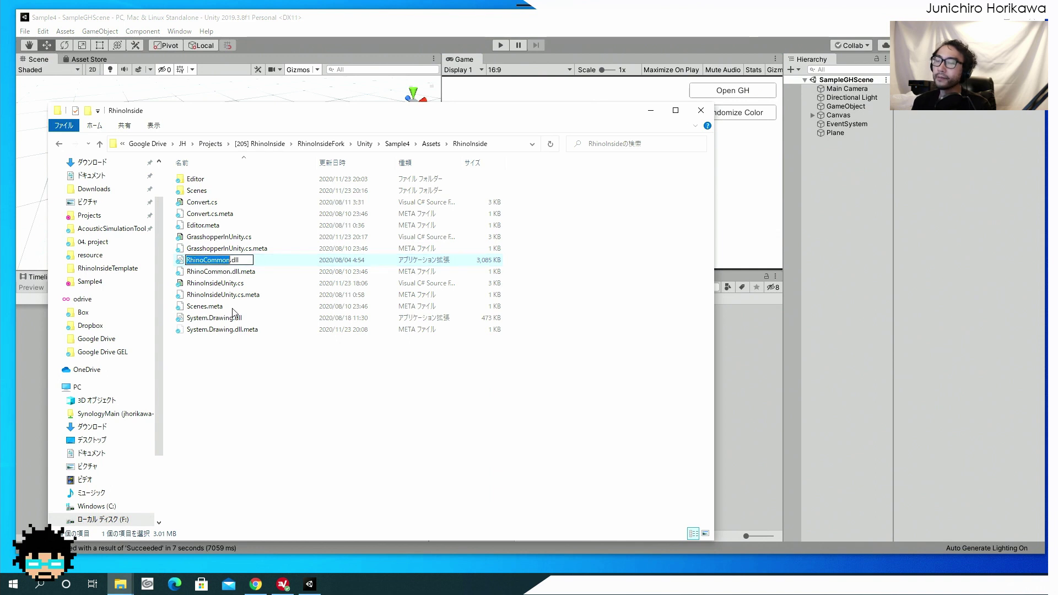
left_click(242, 372)
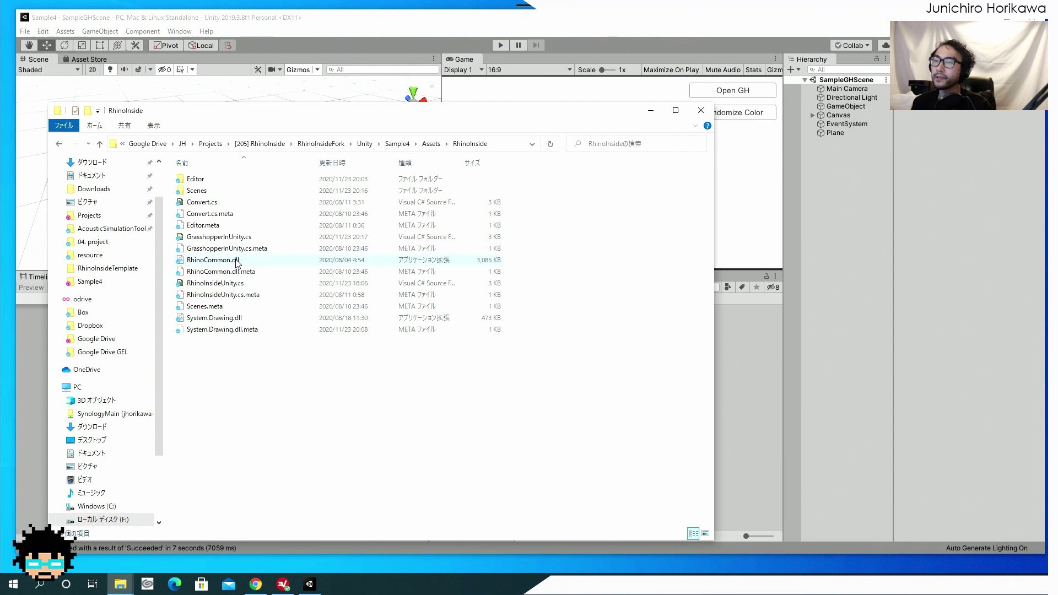
Inspect System.Drawing.dll.meta and System.Drawing.dll details, then close the RhinoInside Explorer window.
left_click(237, 333)
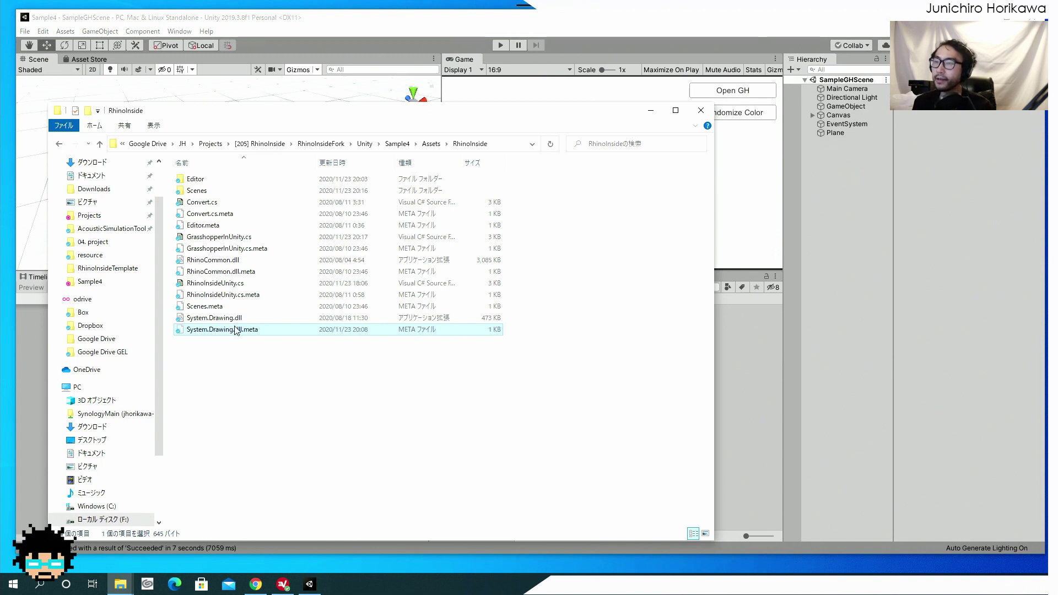
left_click(235, 322)
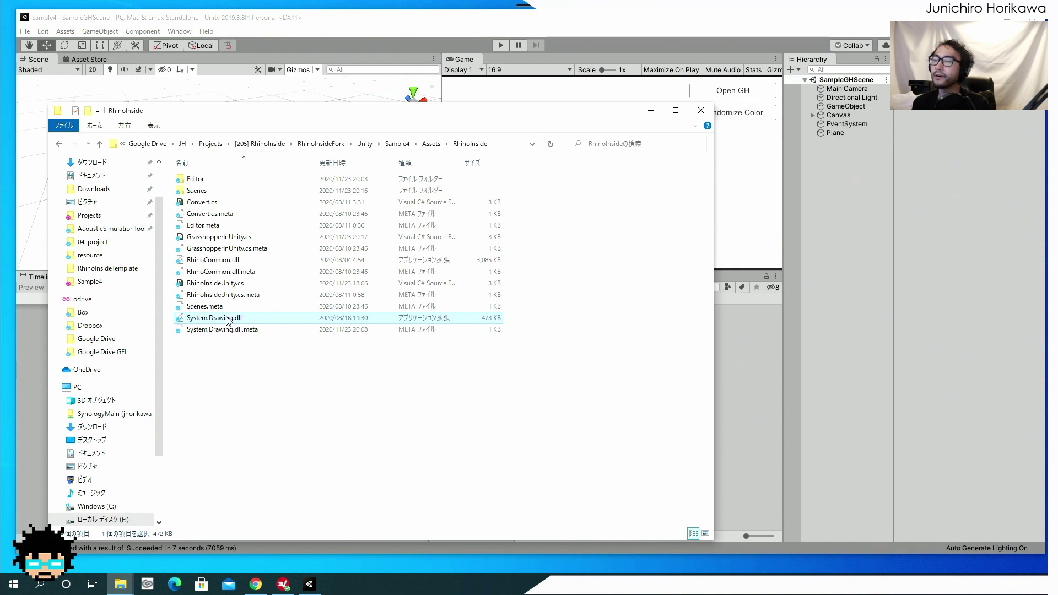
mouse_move(228, 321)
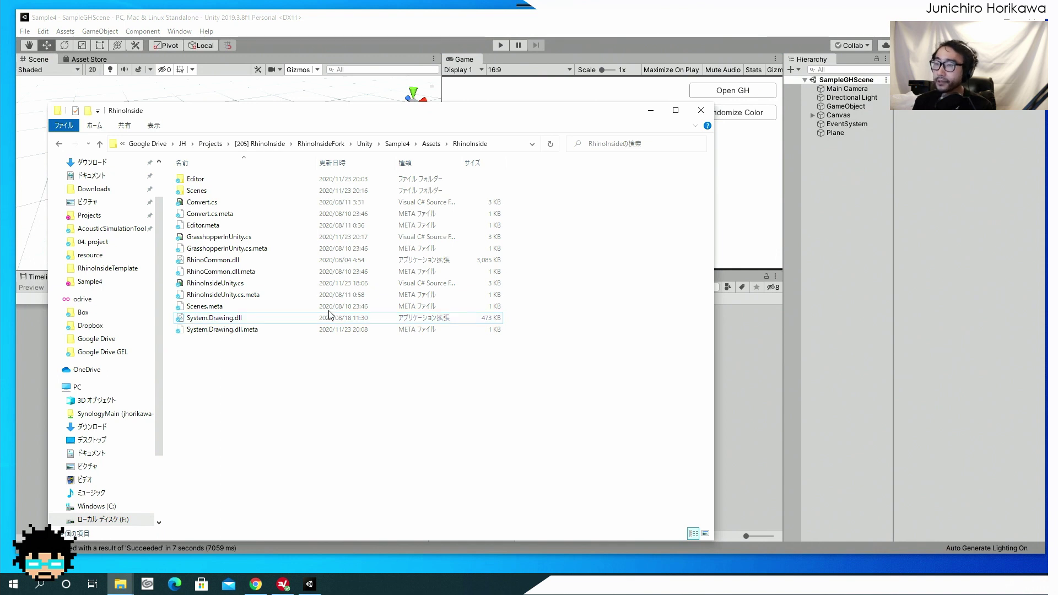
left_click(702, 111)
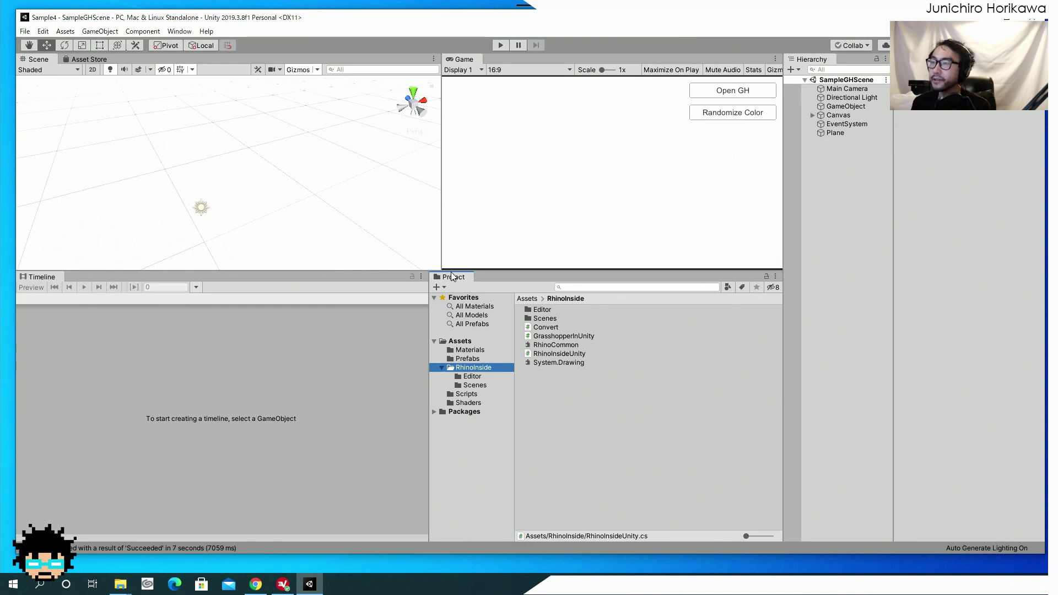
Make the Scene and Game views taller, nudge the Unity window up-left, and enlarge it.
left_click_drag(384, 273, 378, 333)
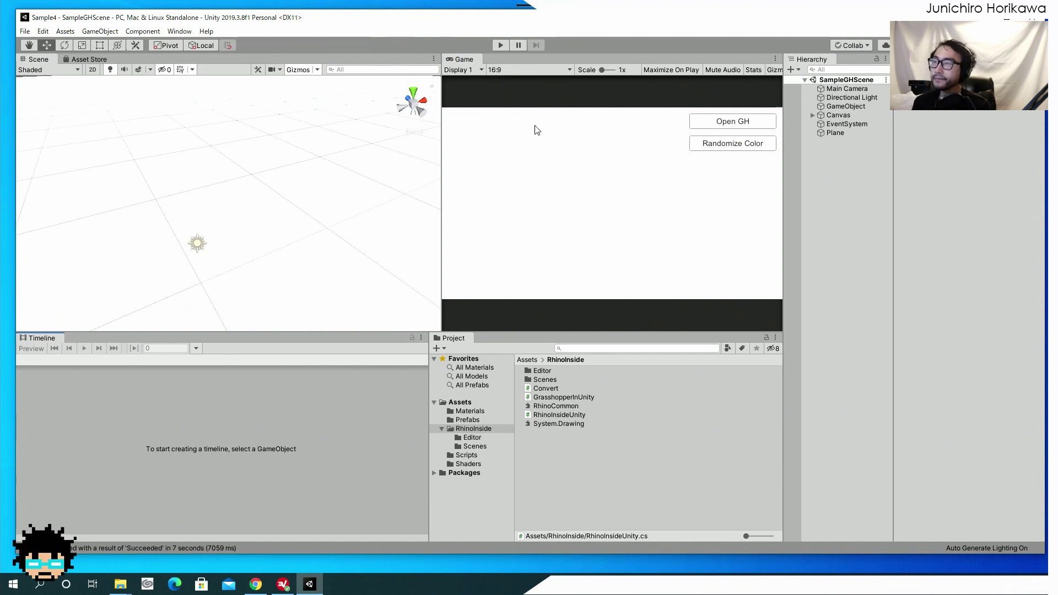
left_click_drag(589, 24, 576, 15)
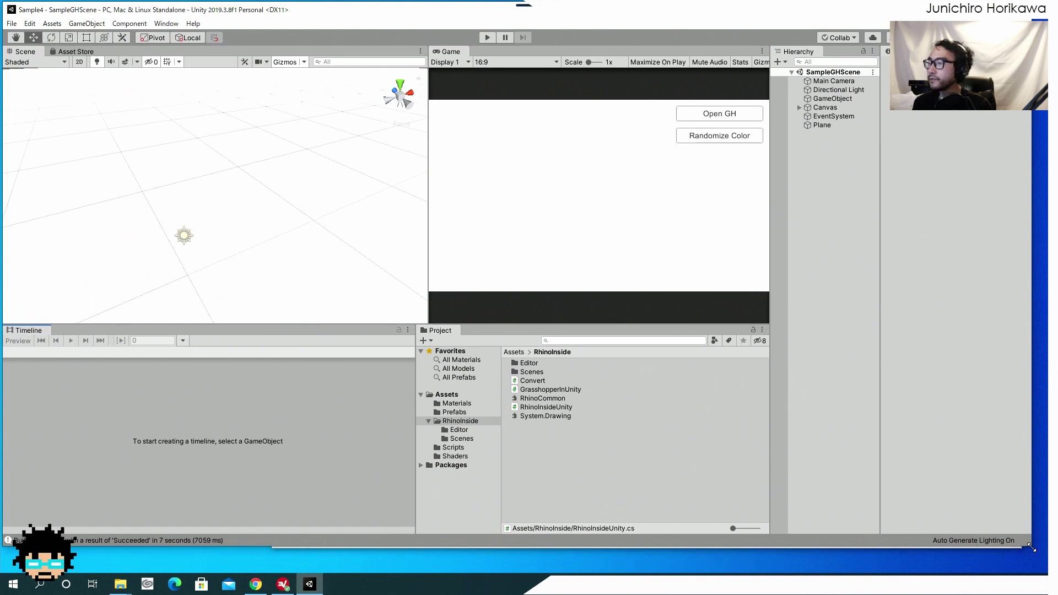
left_click_drag(1032, 546, 1049, 569)
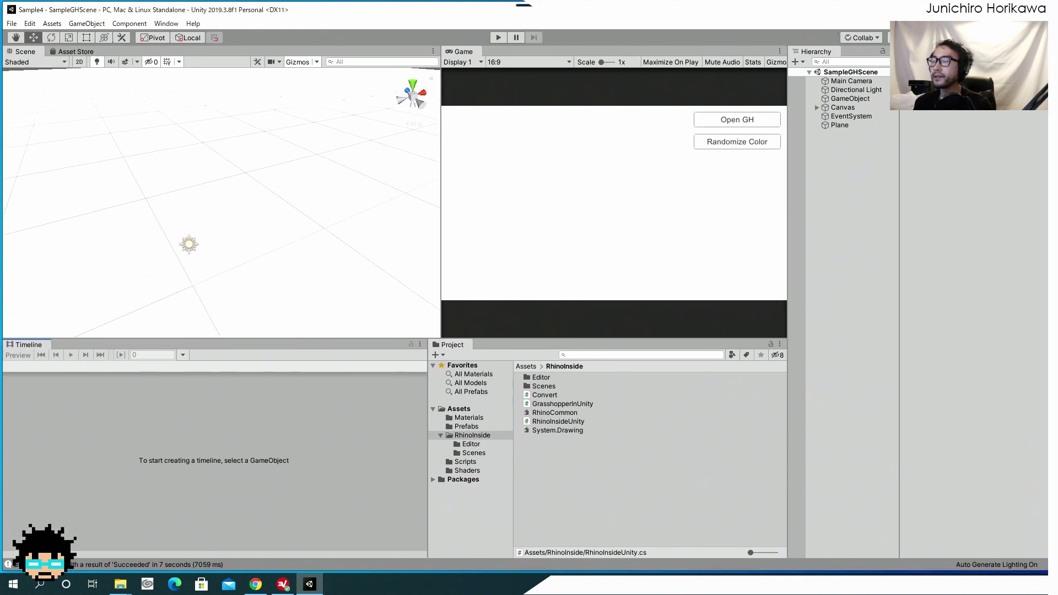